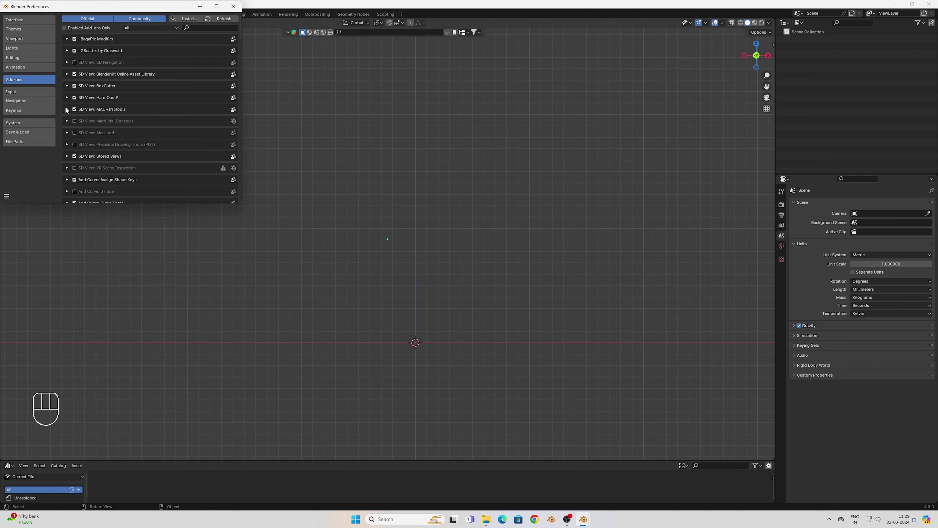
Step: Try an interface resolution scale of 1.4 in the preferences and settle on 1.3
{"action": "left_click", "coordinate": [18, 21]}
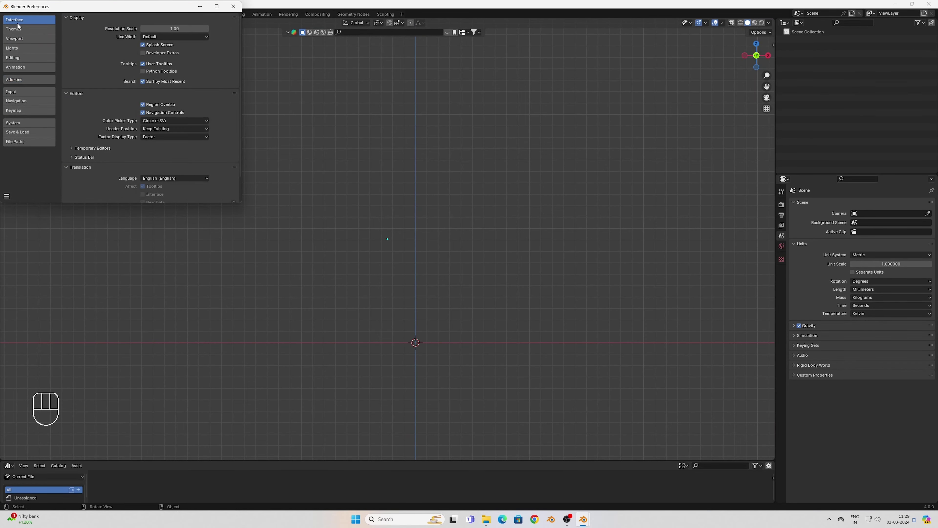
{"action": "left_click", "coordinate": [174, 28]}
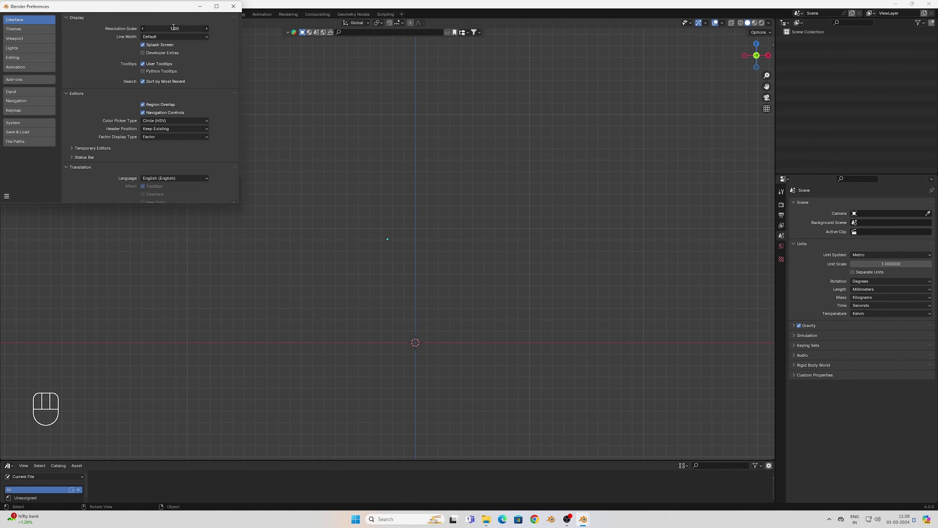
{"action": "type", "text": "1.4"}
{"action": "key", "text": "Return"}
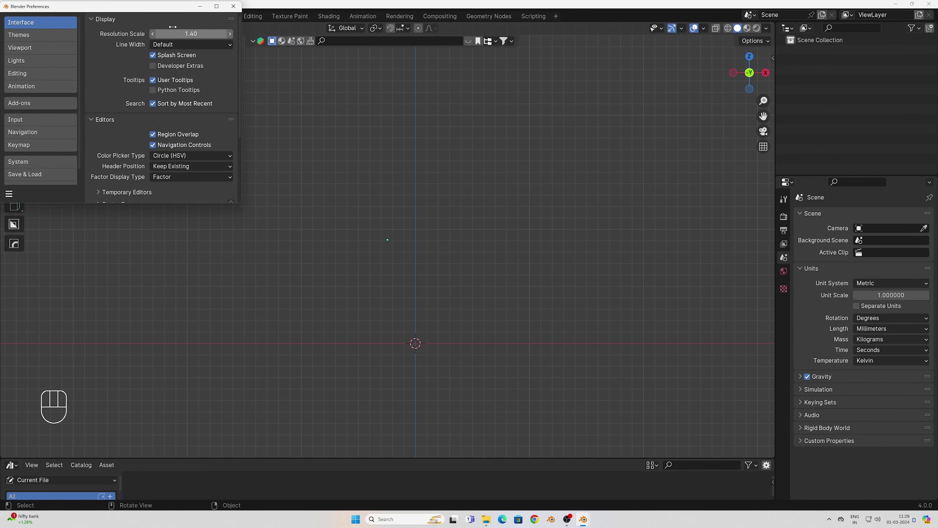
{"action": "left_click", "coordinate": [173, 30]}
{"action": "type", "text": "1.3"}
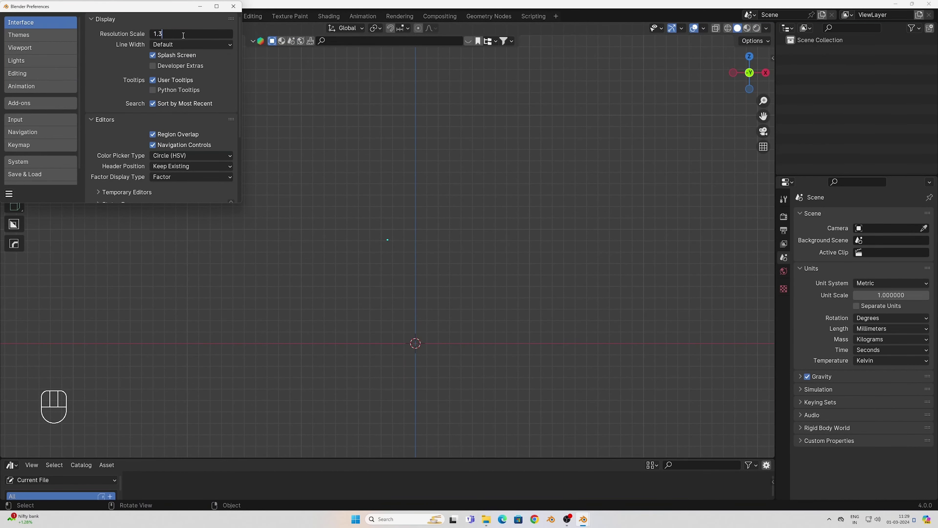
{"action": "key", "text": "Return"}
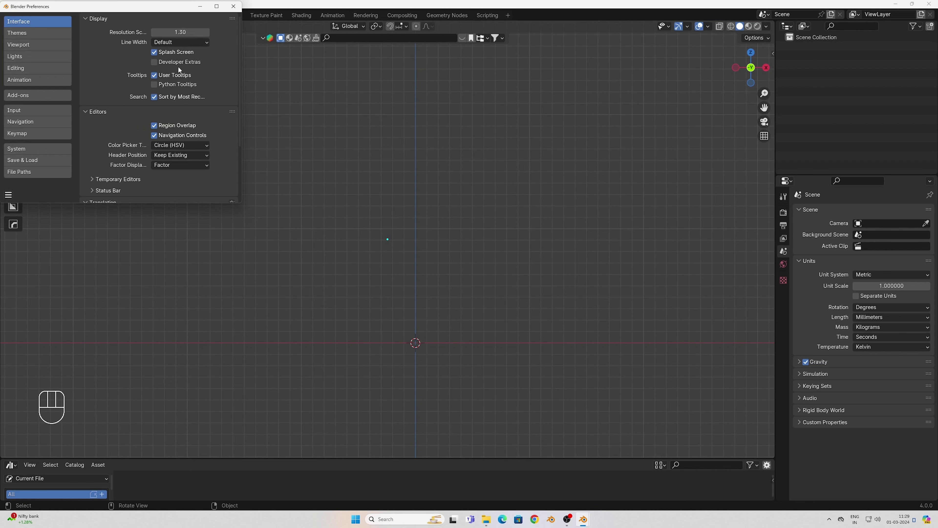
Step: Look through the remaining interface preferences, including the editor, translation and Text Rendering settings
{"action": "left_click", "coordinate": [154, 54]}
{"action": "scroll", "coordinate": [155, 121], "scroll_direction": "down", "scroll_amount": 5}
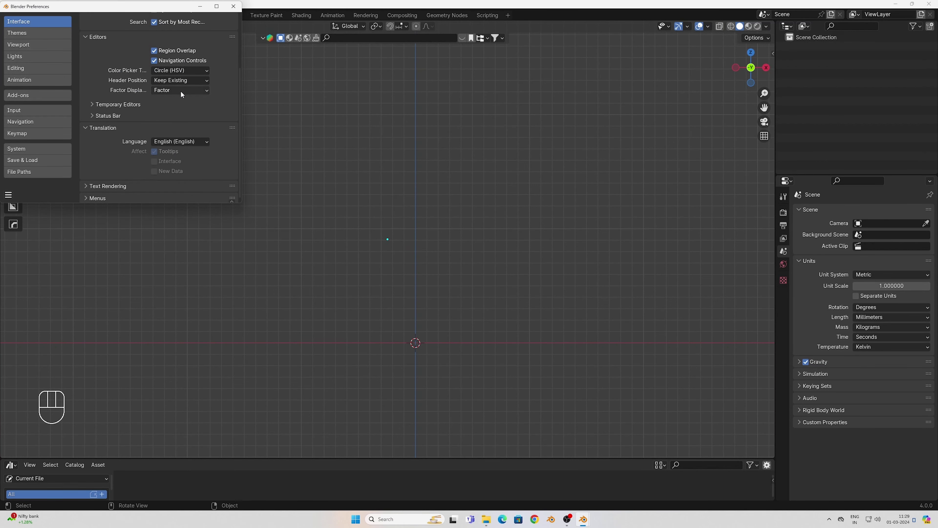
{"action": "scroll", "coordinate": [180, 92], "scroll_direction": "down", "scroll_amount": 1}
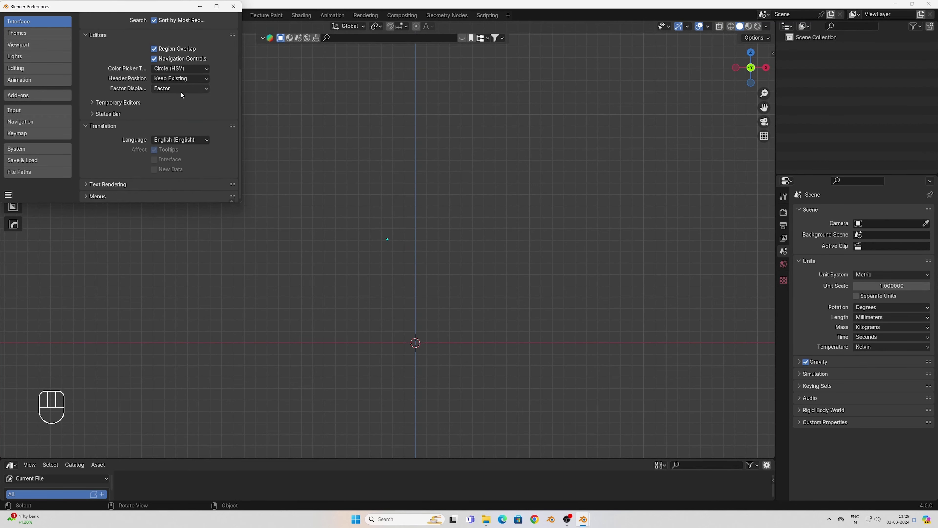
{"action": "left_click", "coordinate": [128, 184]}
{"action": "scroll", "coordinate": [129, 185], "scroll_direction": "down", "scroll_amount": 4}
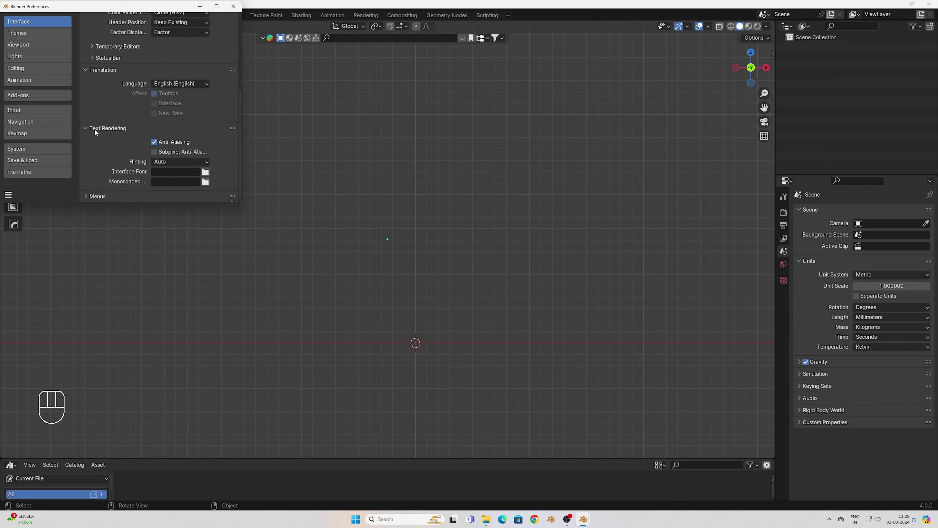
{"action": "scroll", "coordinate": [95, 128], "scroll_direction": "up", "scroll_amount": 8}
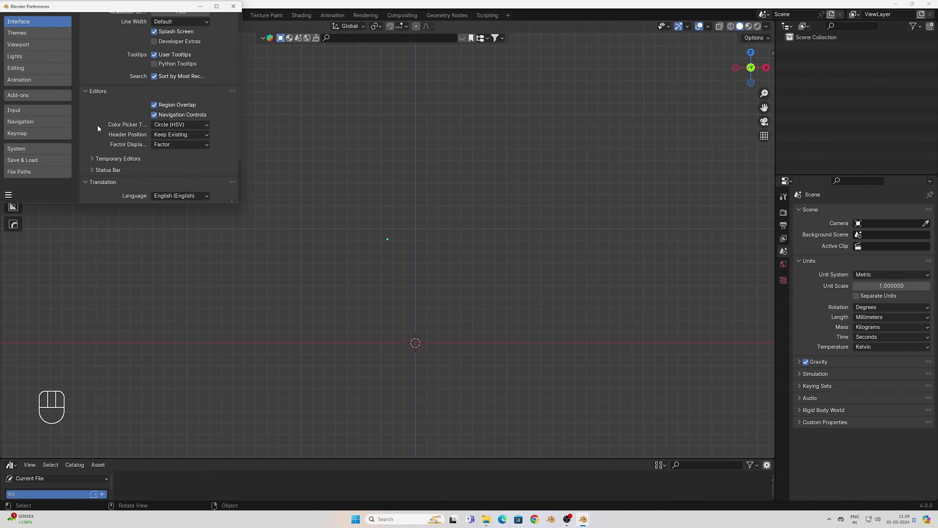
Step: Show the 3D Viewport colours of the theme preferences in a maximised preferences window
{"action": "left_click", "coordinate": [38, 35]}
{"action": "scroll", "coordinate": [162, 87], "scroll_direction": "up", "scroll_amount": 2}
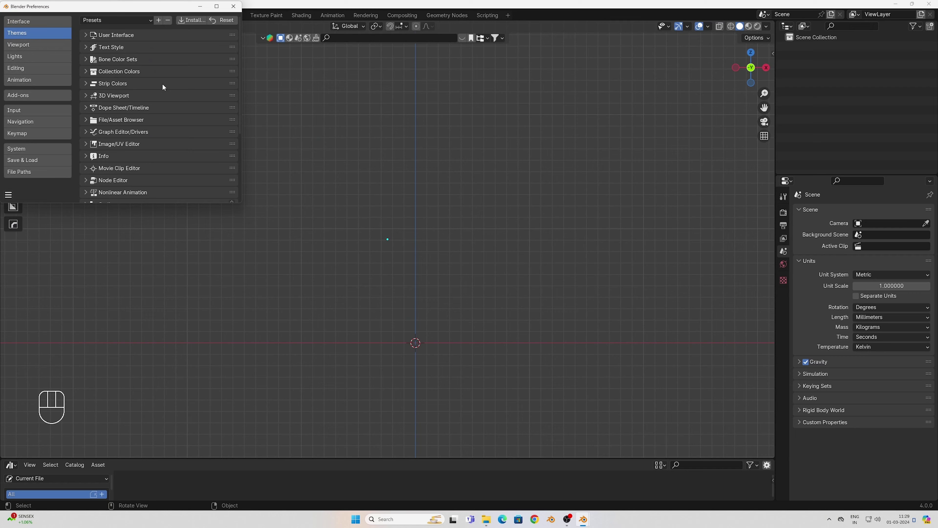
{"action": "left_click", "coordinate": [216, 6]}
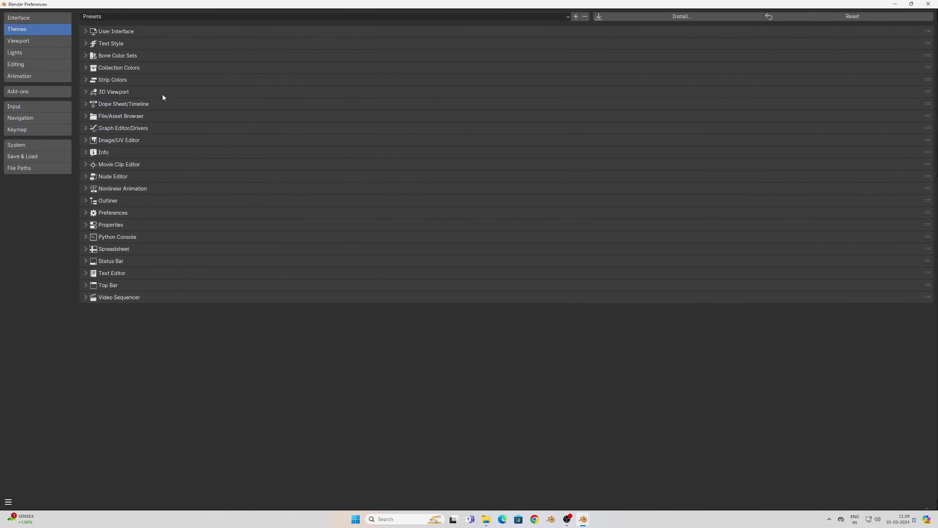
{"action": "left_click", "coordinate": [89, 91]}
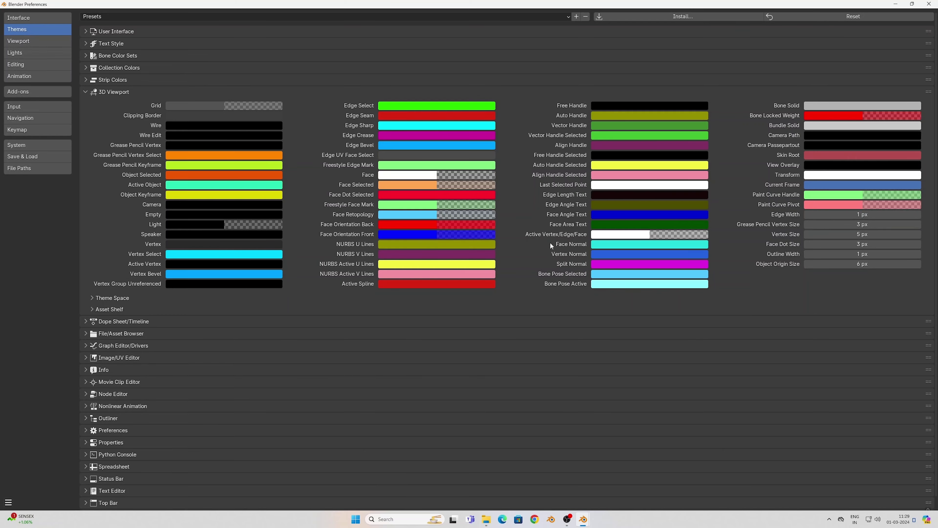
{"action": "left_click", "coordinate": [911, 4]}
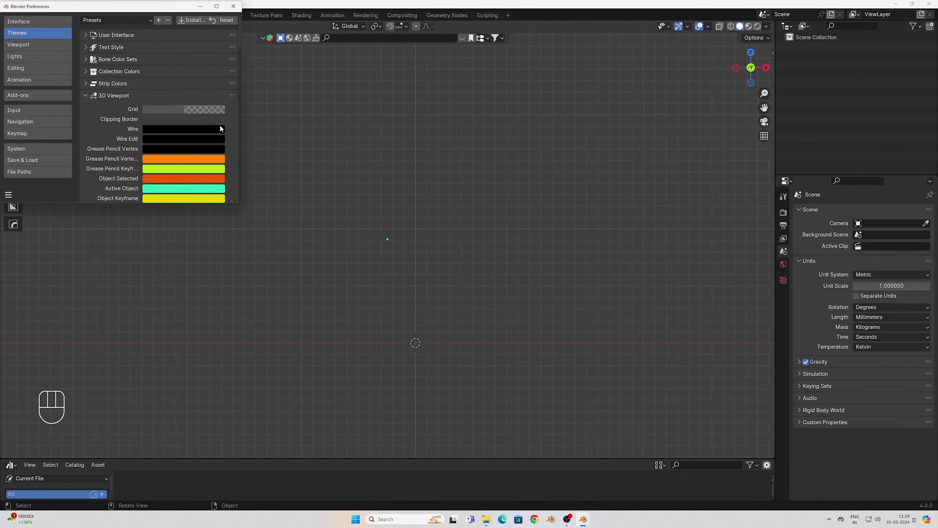
{"action": "left_click", "coordinate": [216, 7]}
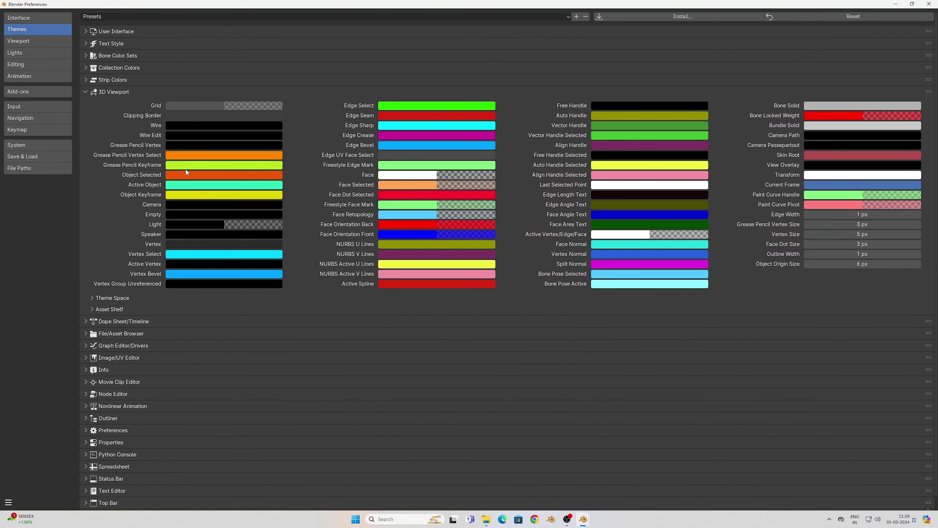
Step: Change the 3D Viewport theme's Vertex Select colour to a pinkish red and restore the preferences window's size
{"action": "left_click", "coordinate": [192, 256]}
{"action": "left_click_drag", "start_coordinate": [213, 148], "coordinate": [224, 195]}
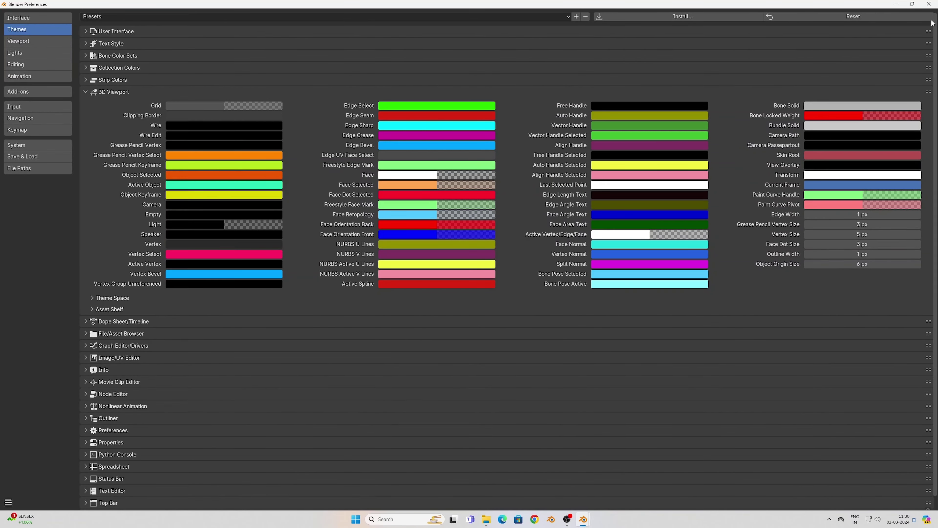
{"action": "left_click", "coordinate": [912, 4]}
Step: Add a cube mesh to the scene and resize it
{"action": "key", "text": "shift+a"}
{"action": "mouse_move", "coordinate": [463, 222]}
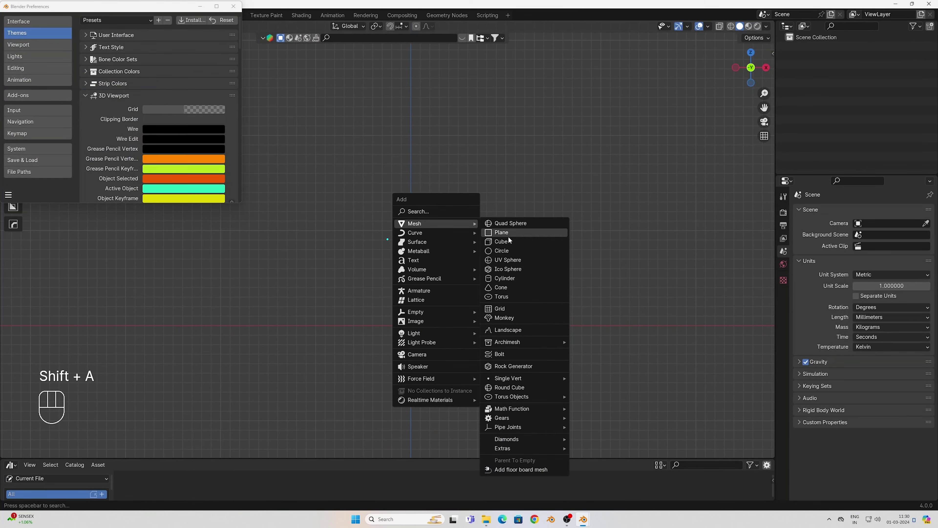
{"action": "left_click", "coordinate": [504, 240]}
{"action": "scroll", "coordinate": [462, 274], "scroll_direction": "down", "scroll_amount": 5}
{"action": "key", "text": "s"}
{"action": "left_click", "coordinate": [417, 203]}
{"action": "key", "text": "s"}
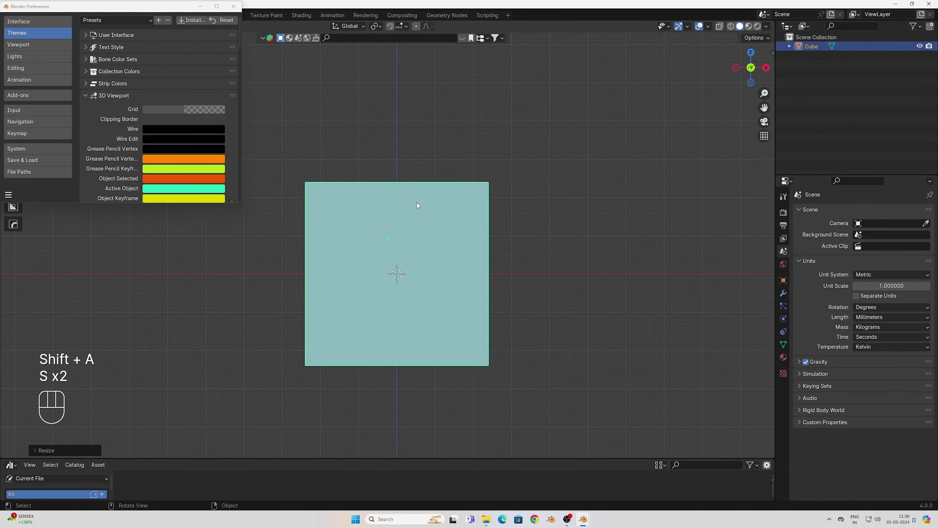
{"action": "key", "text": "s"}
{"action": "key", "text": "s"}
Step: Enter Edit Mode on the cube with vertex selection and select its nearest upper corner vertex
{"action": "middle_click_drag", "start_coordinate": [417, 202], "coordinate": [408, 263]}
{"action": "key", "text": "Tab"}
{"action": "scroll", "coordinate": [347, 326], "scroll_direction": "down", "scroll_amount": 2}
{"action": "key", "text": "1"}
{"action": "scroll", "coordinate": [347, 326], "scroll_direction": "up", "scroll_amount": 3}
{"action": "middle_click_drag", "start_coordinate": [347, 326], "coordinate": [348, 283]}
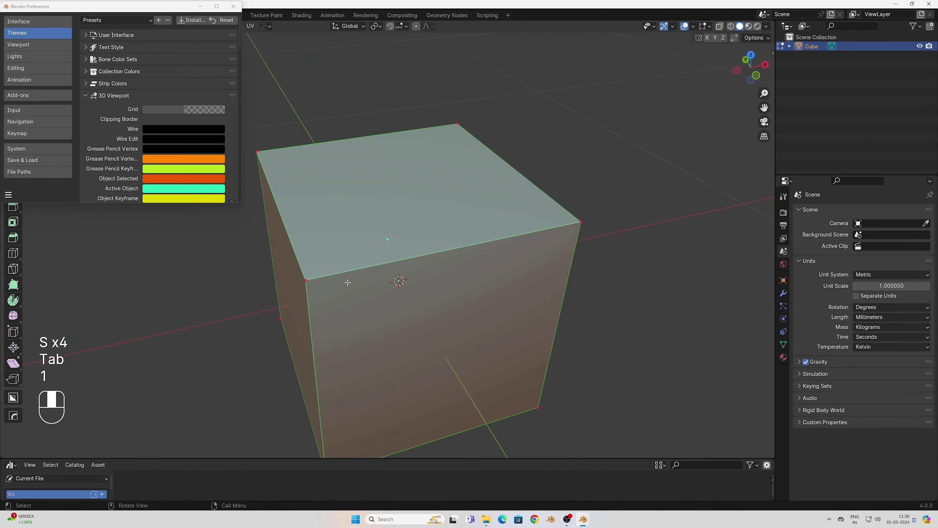
{"action": "left_click_drag", "start_coordinate": [340, 267], "coordinate": [296, 284]}
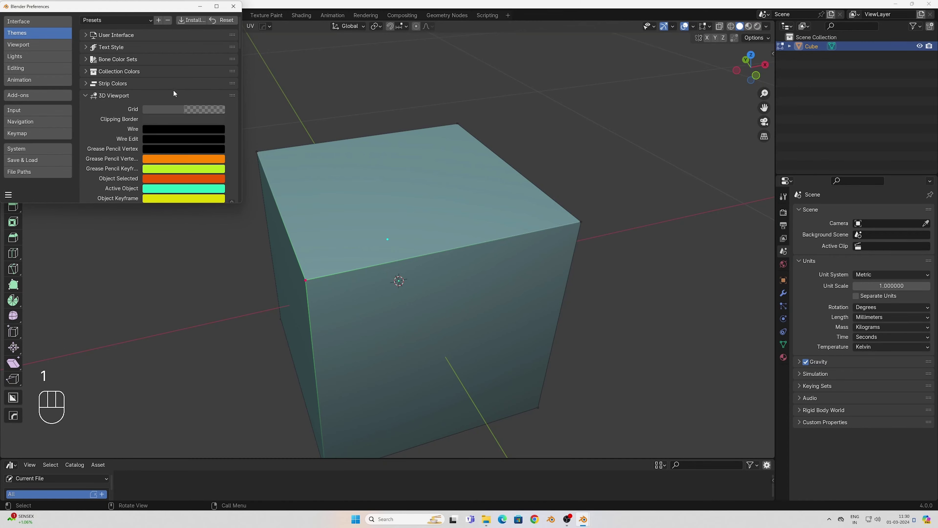
Step: Change the 3D Viewport theme's Edge Select colour to yellow
{"action": "left_click", "coordinate": [217, 7]}
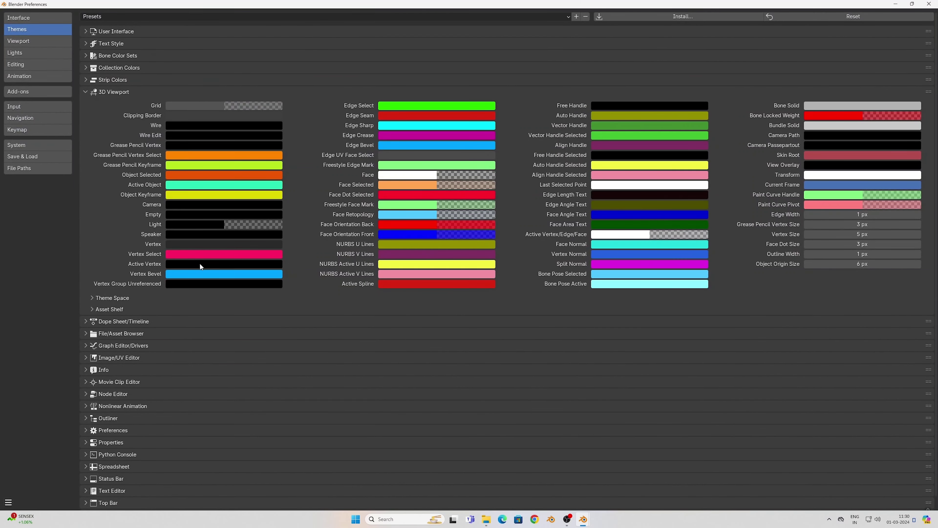
{"action": "left_click", "coordinate": [200, 273]}
{"action": "left_click", "coordinate": [429, 105]}
{"action": "left_click", "coordinate": [385, 172]}
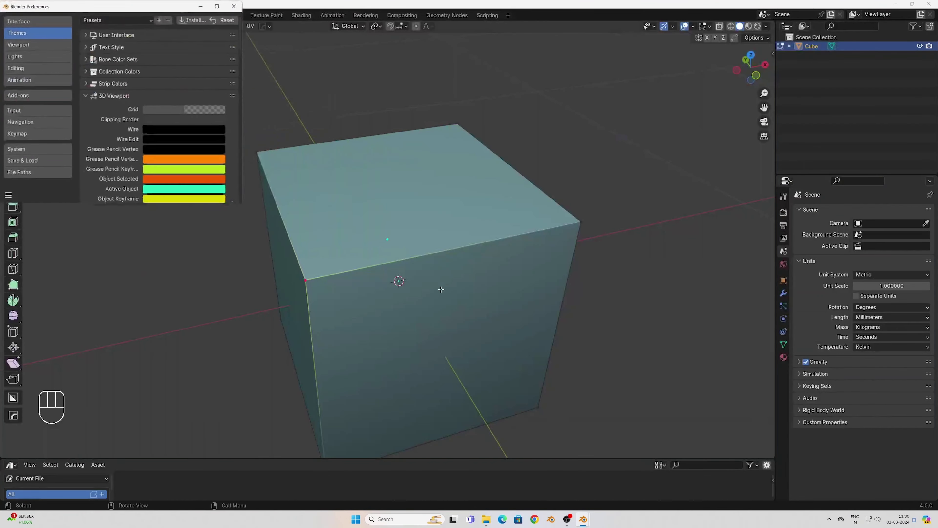
Step: Change the 3D Viewport theme's Edge Select colour to cyan and look over the other colours in the maximised preferences
{"action": "middle_click_drag", "start_coordinate": [401, 266], "coordinate": [465, 260]}
{"action": "scroll", "coordinate": [172, 90], "scroll_direction": "down", "scroll_amount": 10}
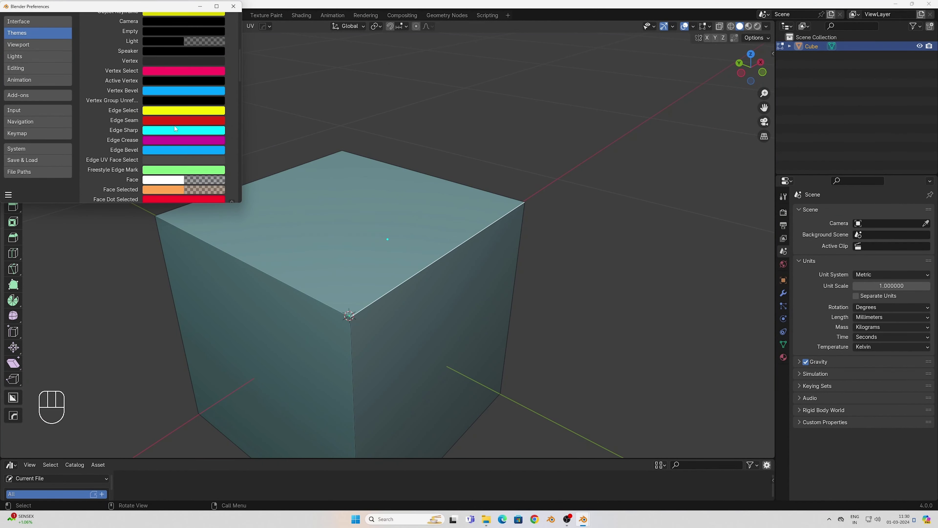
{"action": "left_click", "coordinate": [175, 110]}
{"action": "left_click", "coordinate": [170, 23]}
{"action": "left_click", "coordinate": [216, 7]}
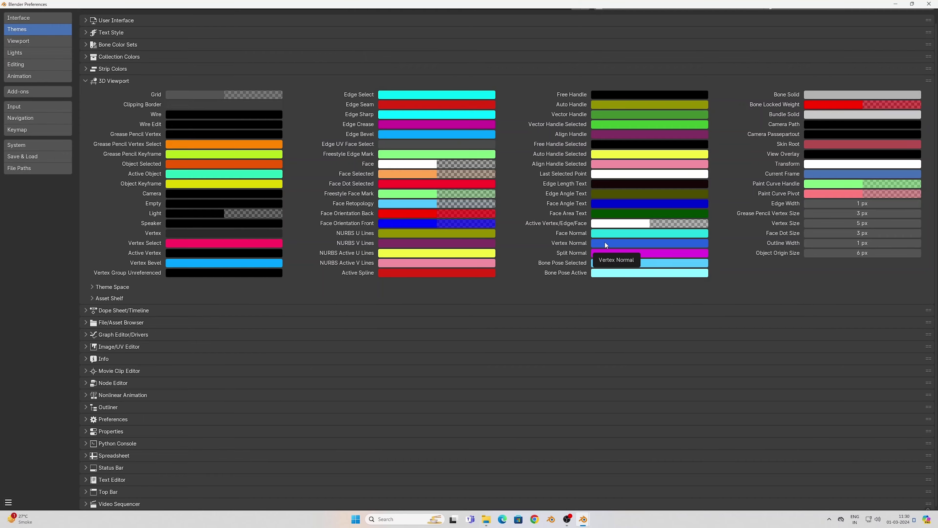
{"action": "key", "text": "alt+Tab"}
{"action": "key", "text": "alt+Tab"}
{"action": "left_click", "coordinate": [911, 3]}
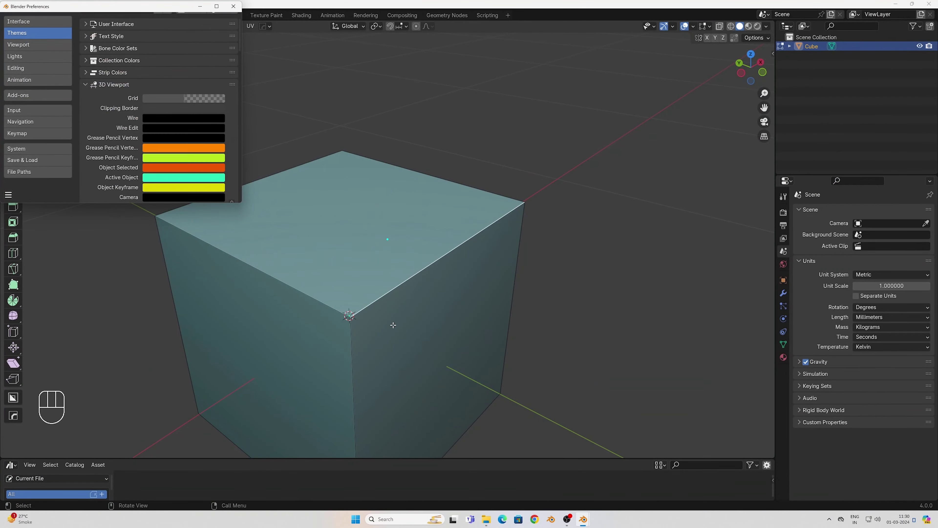
Step: Switch the cube to vertex selection, set the theme's Vertex Size to 7 px, and inspect the vertices with the preferences minimised
{"action": "middle_click_drag", "start_coordinate": [373, 318], "coordinate": [442, 278], "text": "shift"}
{"action": "key", "text": "1"}
{"action": "scroll", "coordinate": [617, 256], "scroll_direction": "up", "scroll_amount": 3}
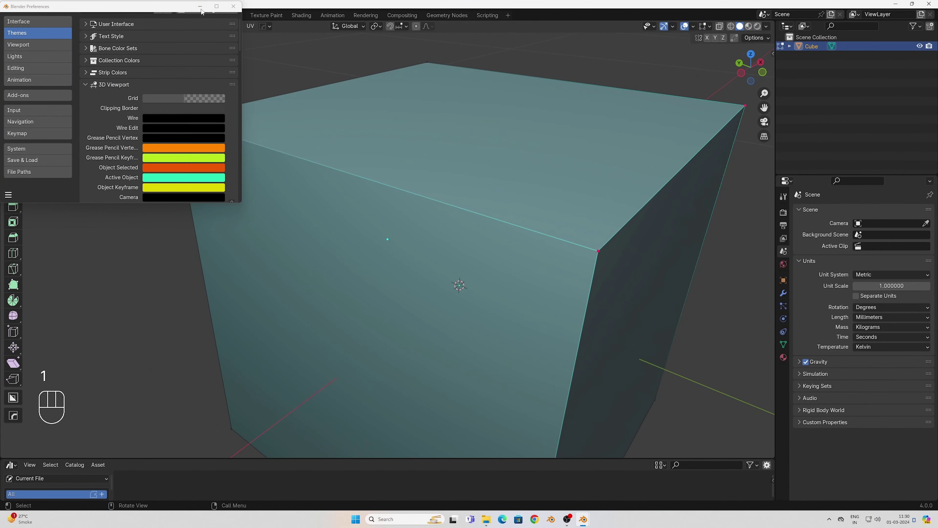
{"action": "left_click", "coordinate": [216, 6]}
{"action": "left_click", "coordinate": [866, 223]}
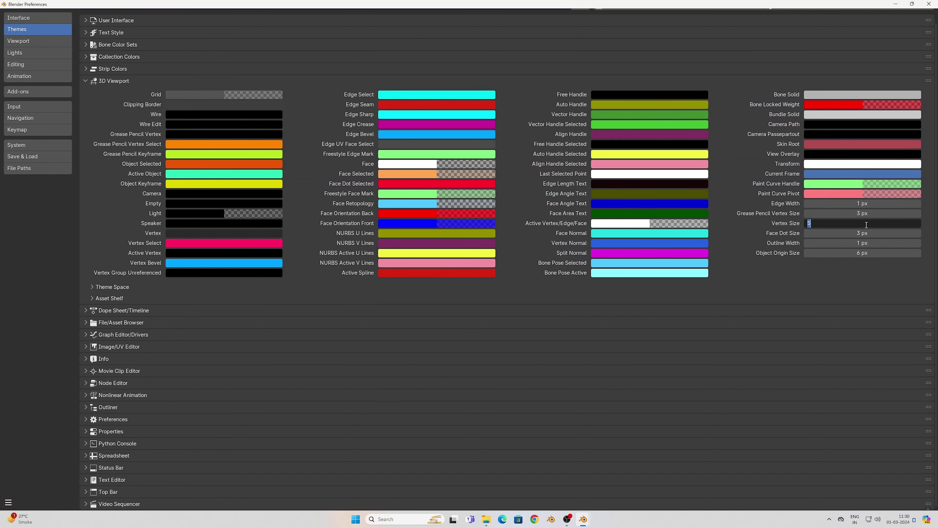
{"action": "type", "text": "7"}
{"action": "key", "text": "Return"}
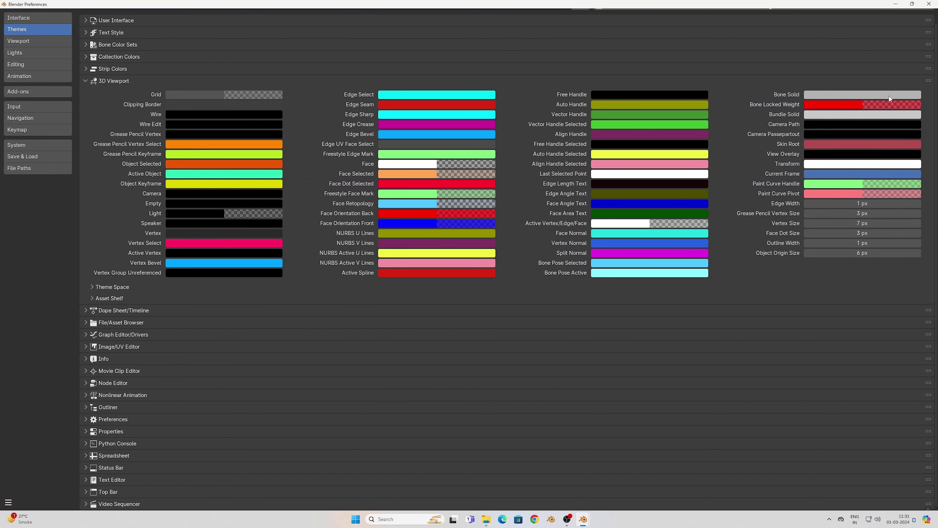
{"action": "left_click", "coordinate": [896, 4]}
{"action": "scroll", "coordinate": [618, 266], "scroll_direction": "down", "scroll_amount": 3}
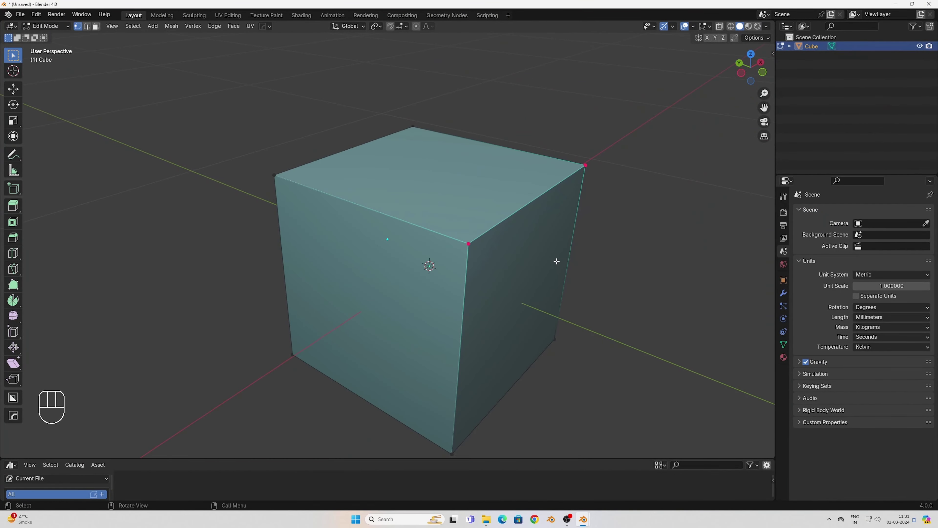
{"action": "middle_click_drag", "start_coordinate": [554, 262], "coordinate": [519, 274]}
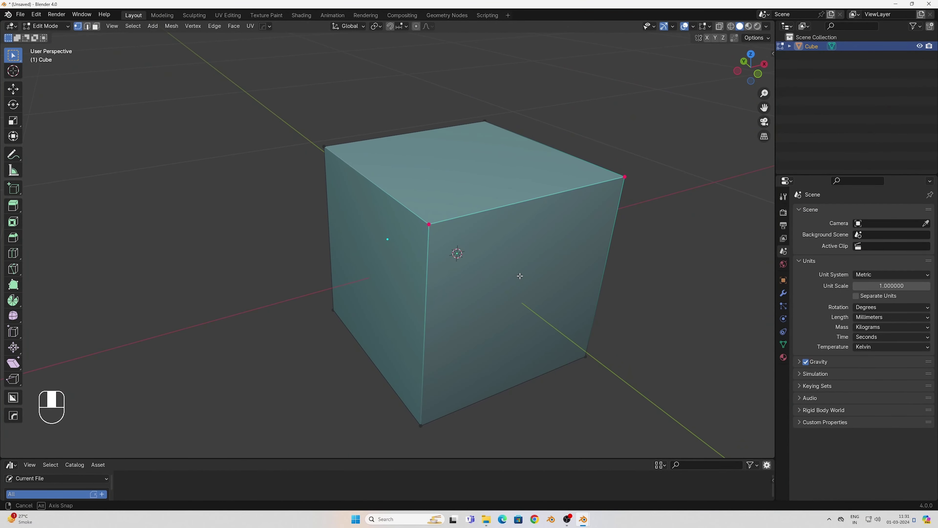
Step: Bring back the preferences, set the 3D Viewport theme's Edge Width to 2 px, and open Face Dot Size for editing
{"action": "left_click", "coordinate": [20, 14]}
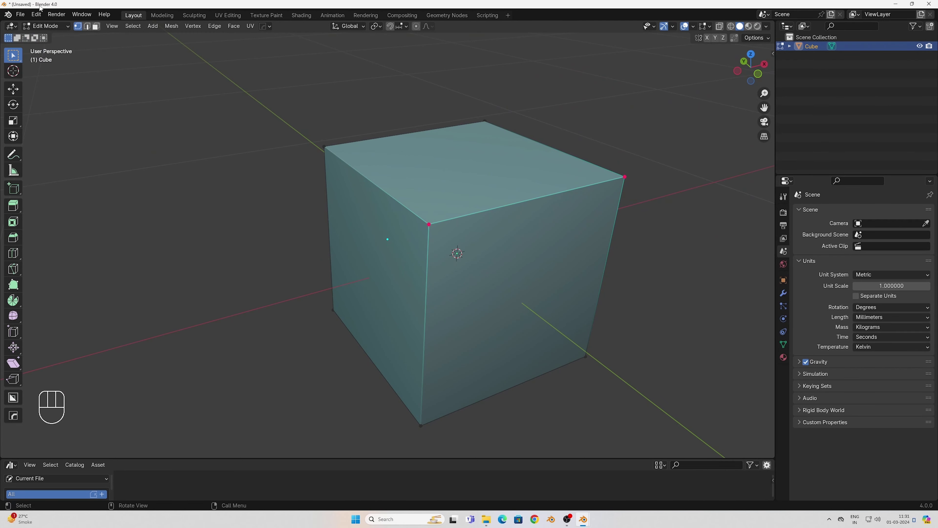
{"action": "left_click", "coordinate": [36, 15]}
{"action": "left_click", "coordinate": [56, 132]}
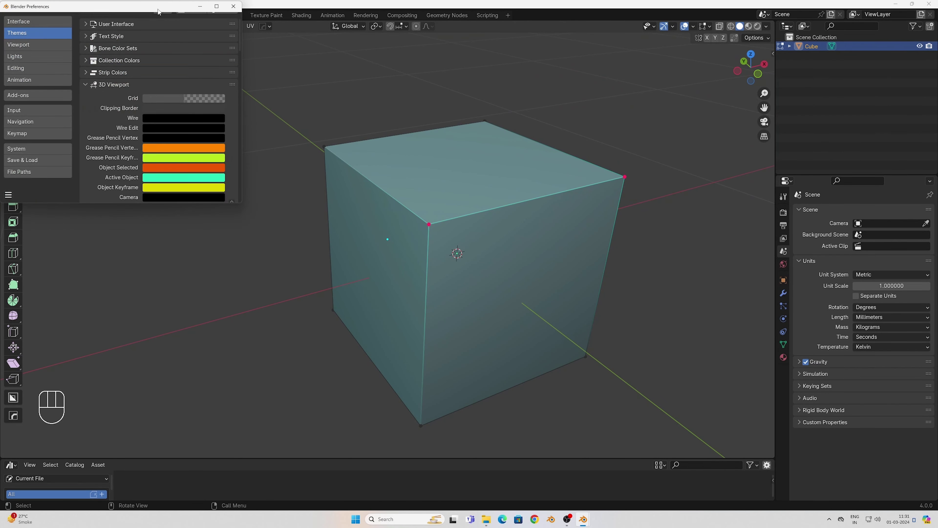
{"action": "scroll", "coordinate": [153, 119], "scroll_direction": "down", "scroll_amount": 15}
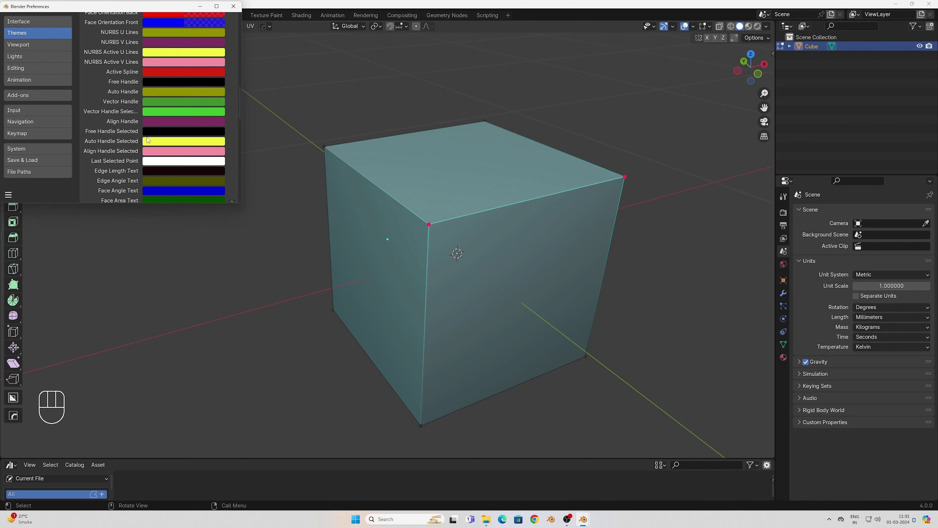
{"action": "scroll", "coordinate": [148, 145], "scroll_direction": "up", "scroll_amount": 3}
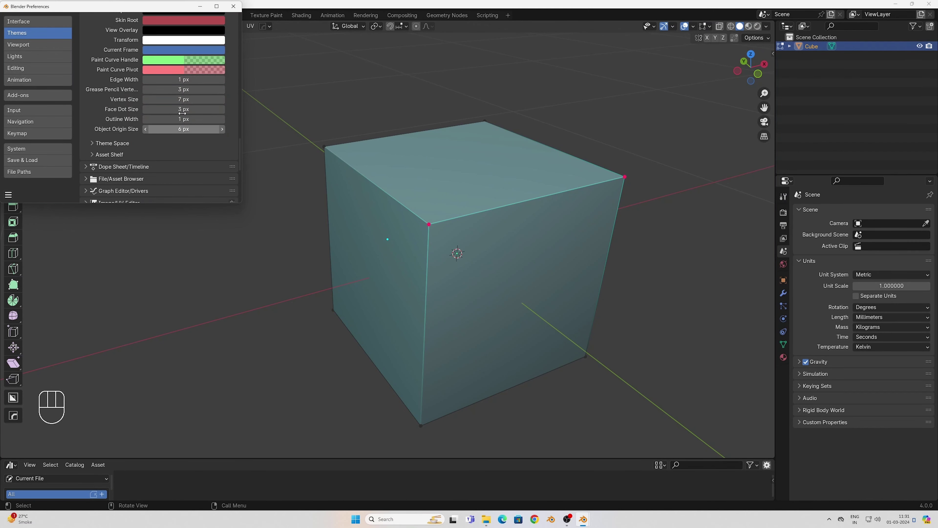
{"action": "left_click", "coordinate": [194, 80]}
{"action": "type", "text": "2"}
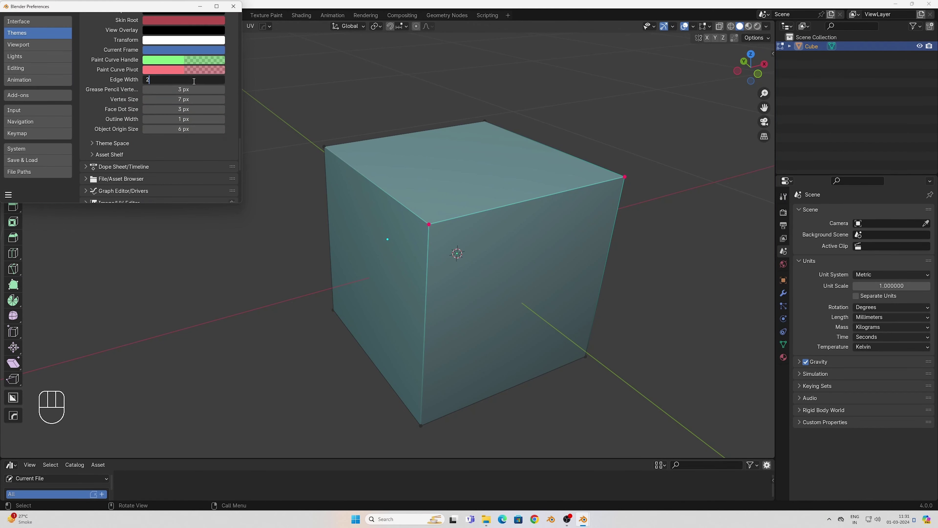
{"action": "key", "text": "Tab"}
{"action": "key", "text": "Tab"}
{"action": "key", "text": "Tab"}
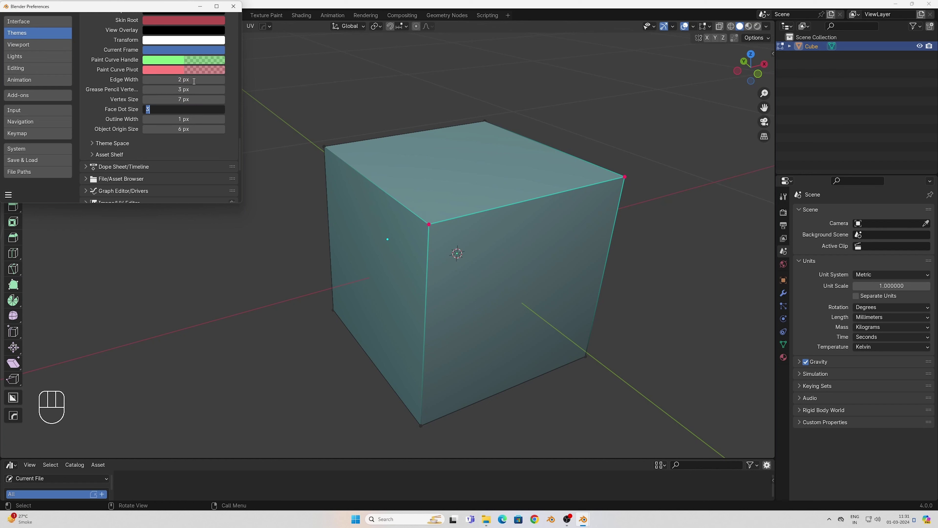
Step: Set the 3D Viewport theme's Face Dot Size and Object Origin Size to 7 px
{"action": "type", "text": "7"}
{"action": "key", "text": "Tab"}
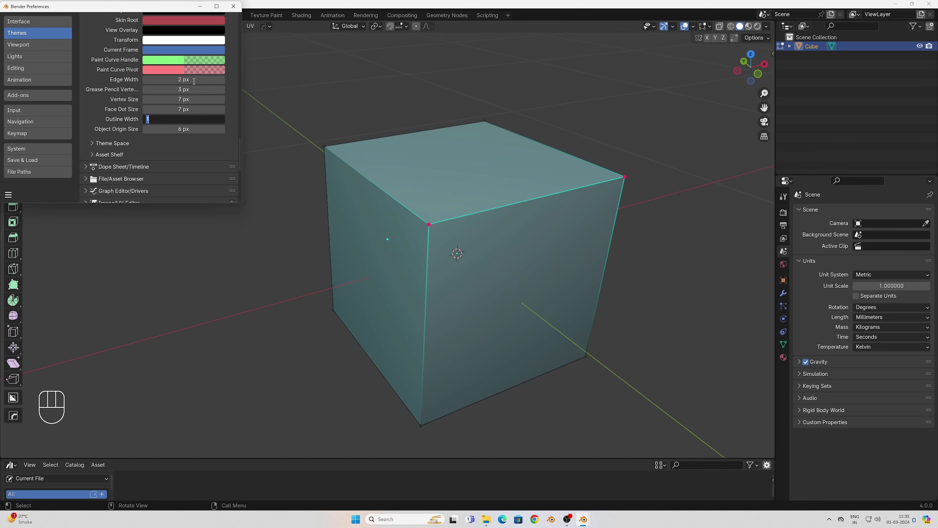
{"action": "key", "text": "Tab"}
{"action": "type", "text": "7"}
{"action": "key", "text": "Return"}
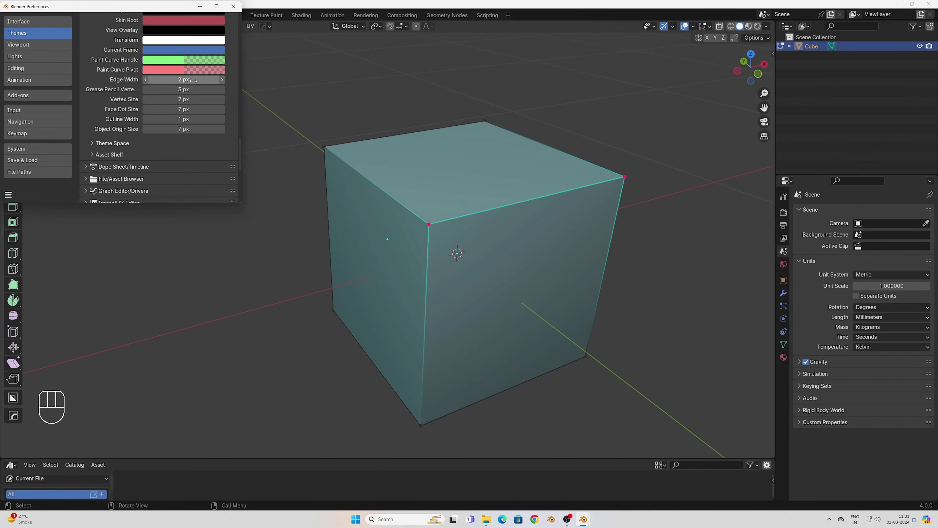
{"action": "scroll", "coordinate": [159, 186], "scroll_direction": "down", "scroll_amount": 7}
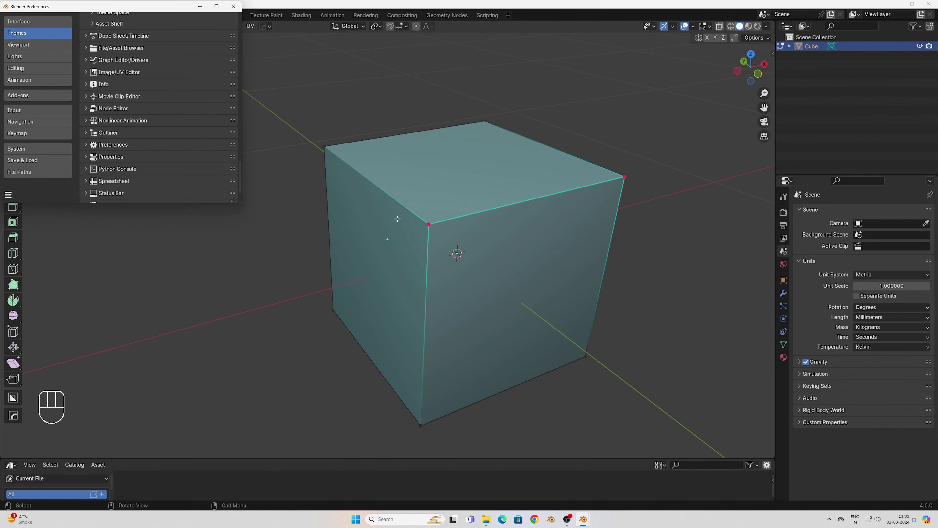
{"action": "left_click", "coordinate": [216, 6]}
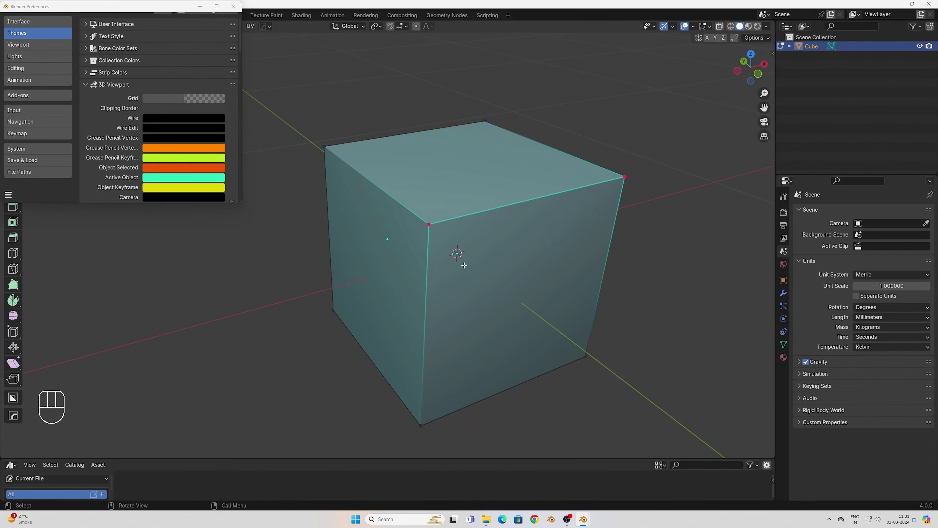
Step: Toggle the cube out of and back into Edit Mode and inspect it from a different angle
{"action": "key", "text": "Tab"}
{"action": "key", "text": "Tab"}
{"action": "middle_click_drag", "start_coordinate": [448, 256], "coordinate": [415, 260]}
{"action": "scroll", "coordinate": [415, 259], "scroll_direction": "up", "scroll_amount": 2}
Step: Change the 3D Viewport theme's Vertex Select colour to green
{"action": "scroll", "coordinate": [122, 165], "scroll_direction": "down", "scroll_amount": 7}
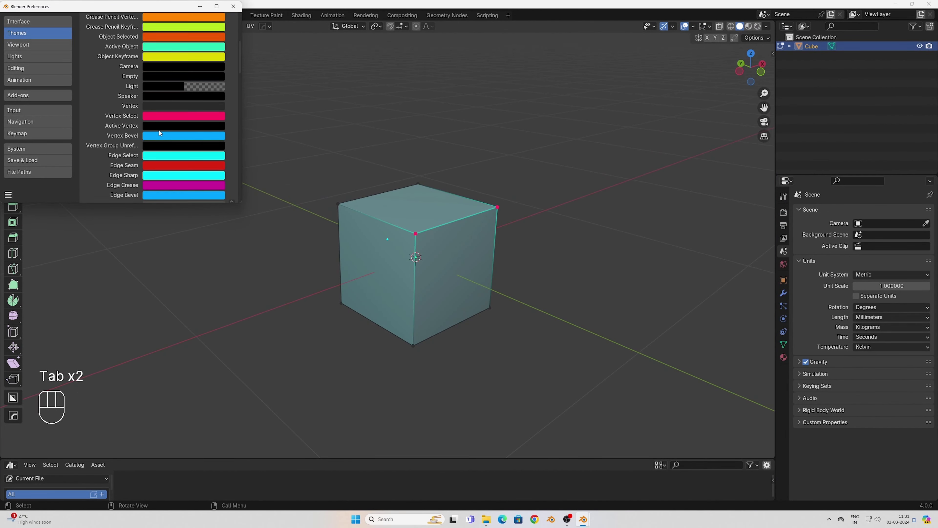
{"action": "left_click", "coordinate": [163, 115]}
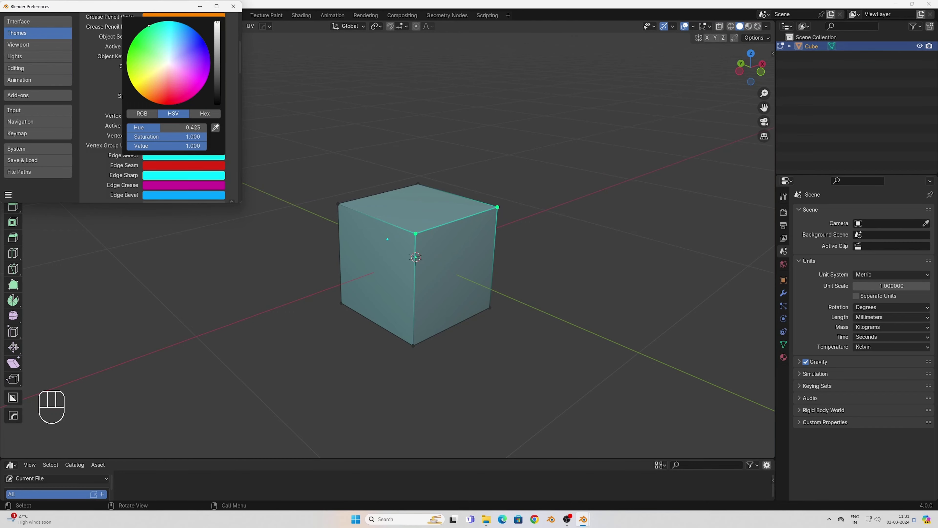
{"action": "left_click_drag", "start_coordinate": [149, 25], "coordinate": [138, 34]}
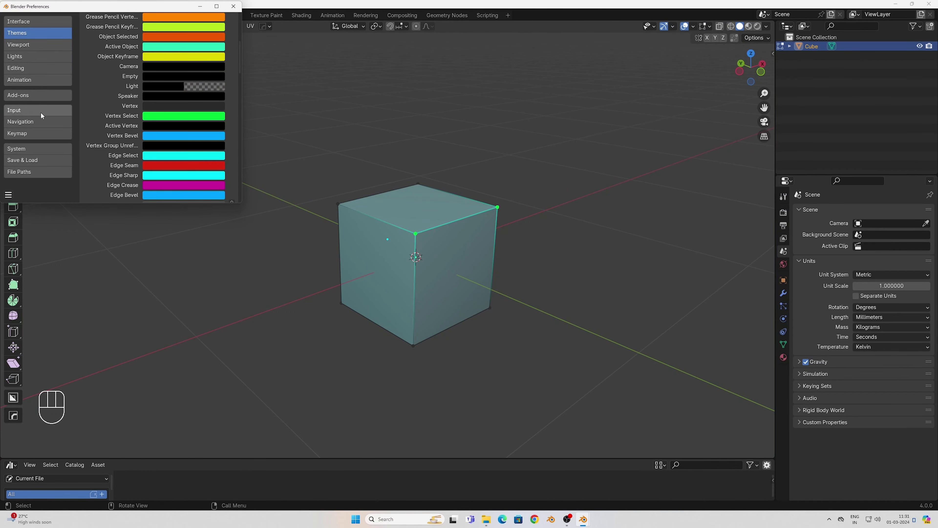
Step: Collapse the 3D Viewport theme settings in the maximised preferences and open the Viewport preferences
{"action": "left_click", "coordinate": [217, 6]}
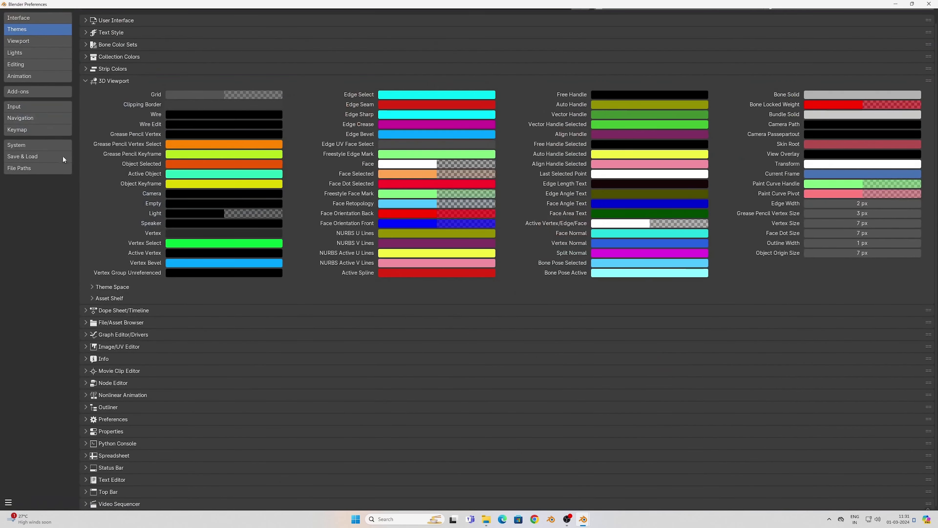
{"action": "left_click", "coordinate": [84, 81]}
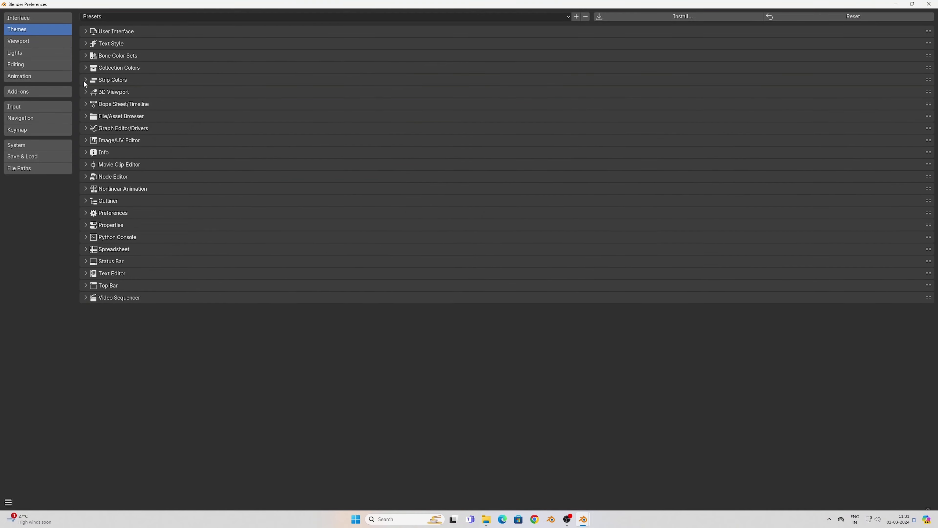
{"action": "left_click", "coordinate": [25, 43]}
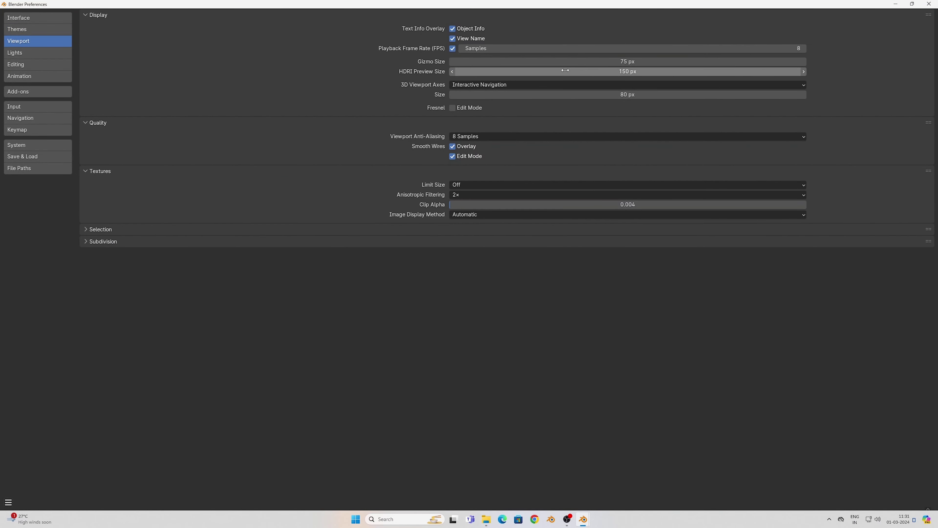
Step: Set the Playback Frame Rate (FPS) samples to 250 in the Viewport display preferences
{"action": "left_click", "coordinate": [577, 52]}
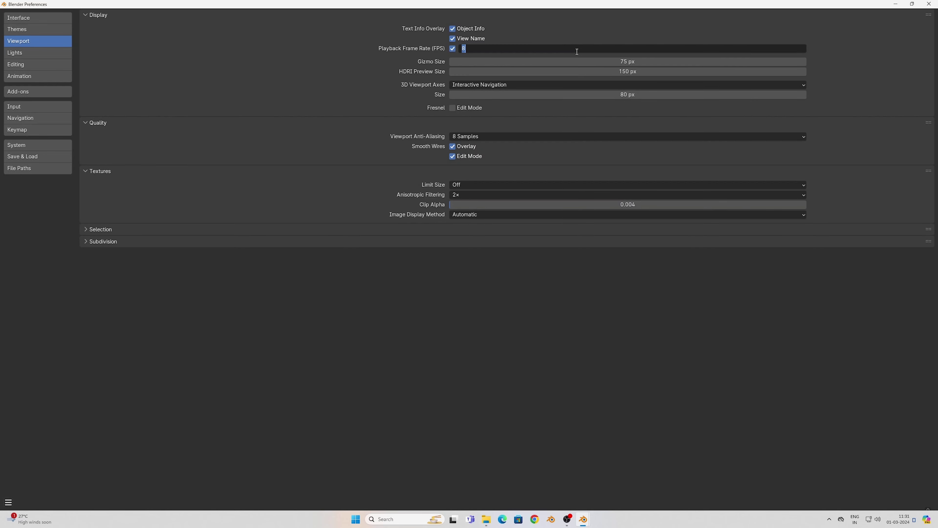
{"action": "type", "text": "38"}
{"action": "key", "text": "Return"}
{"action": "left_click_drag", "start_coordinate": [576, 51], "coordinate": [747, 51]}
{"action": "left_click", "coordinate": [577, 52]}
{"action": "type", "text": "250"}
{"action": "key", "text": "Return"}
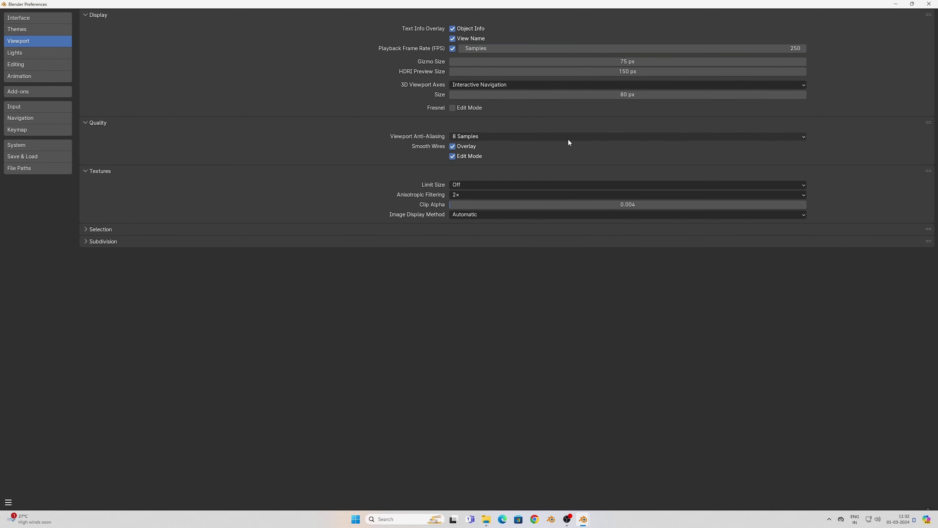
Step: Set Viewport Anti-Aliasing to 32 Samples and the Playback Frame Rate (FPS) samples to 150
{"action": "left_click", "coordinate": [558, 139]}
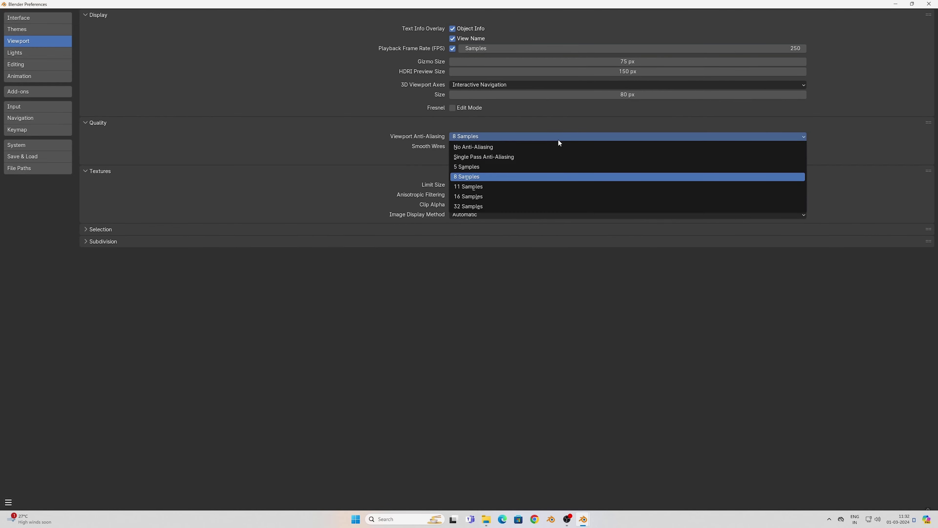
{"action": "left_click", "coordinate": [493, 206]}
{"action": "left_click", "coordinate": [567, 47]}
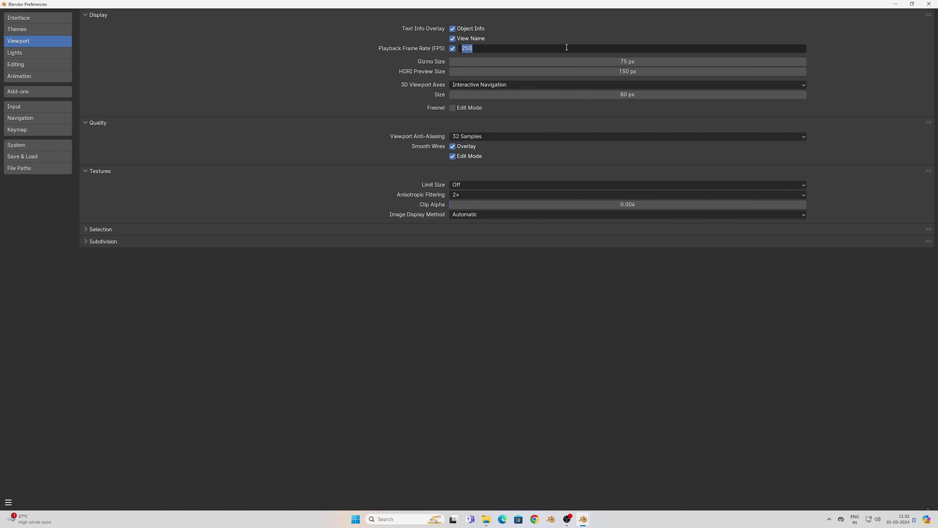
{"action": "type", "text": "150"}
{"action": "key", "text": "Return"}
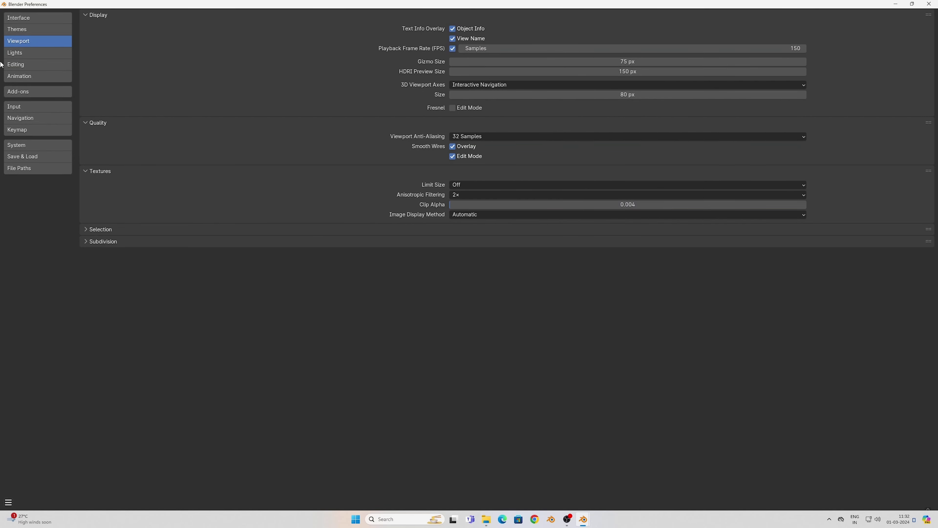
Step: Look through the Lights, Editing, Animation, Add-ons, Input and Navigation preferences
{"action": "left_click", "coordinate": [20, 54]}
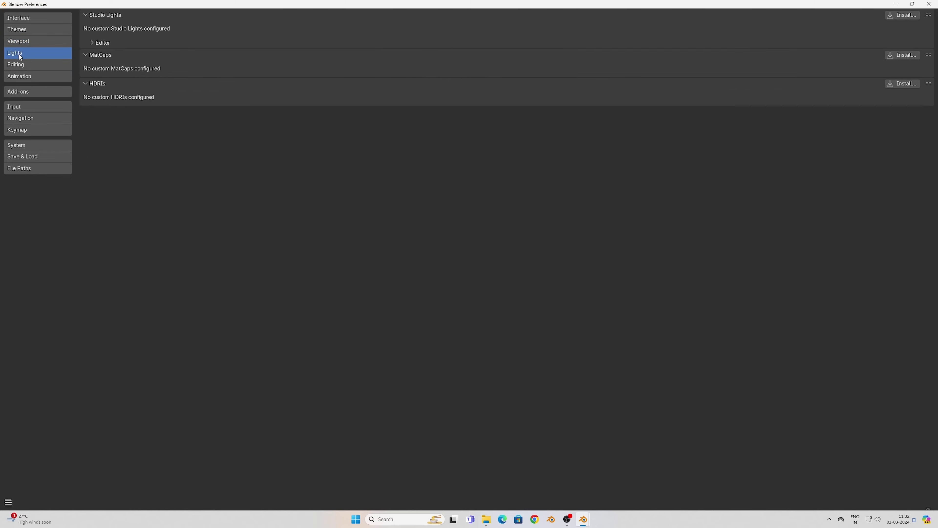
{"action": "left_click", "coordinate": [19, 65]}
{"action": "left_click", "coordinate": [19, 76]}
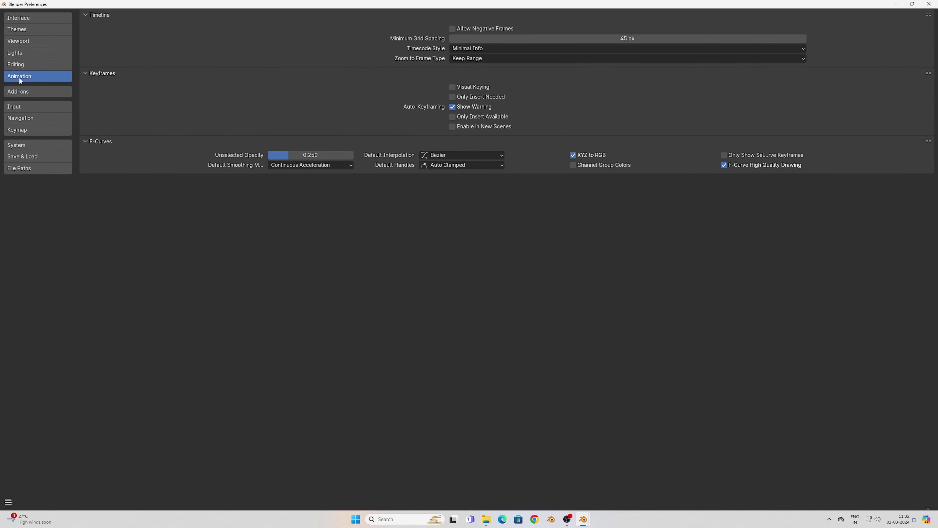
{"action": "left_click", "coordinate": [20, 92]}
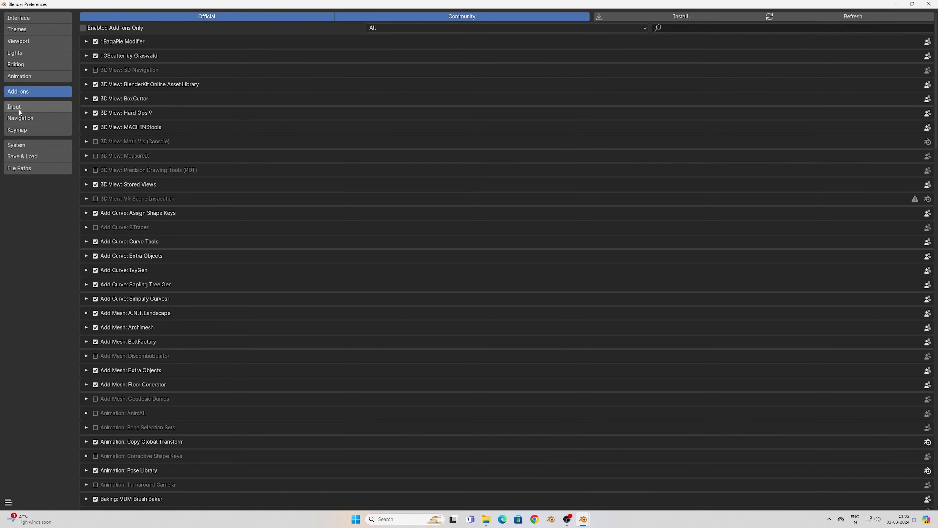
{"action": "left_click", "coordinate": [19, 107]}
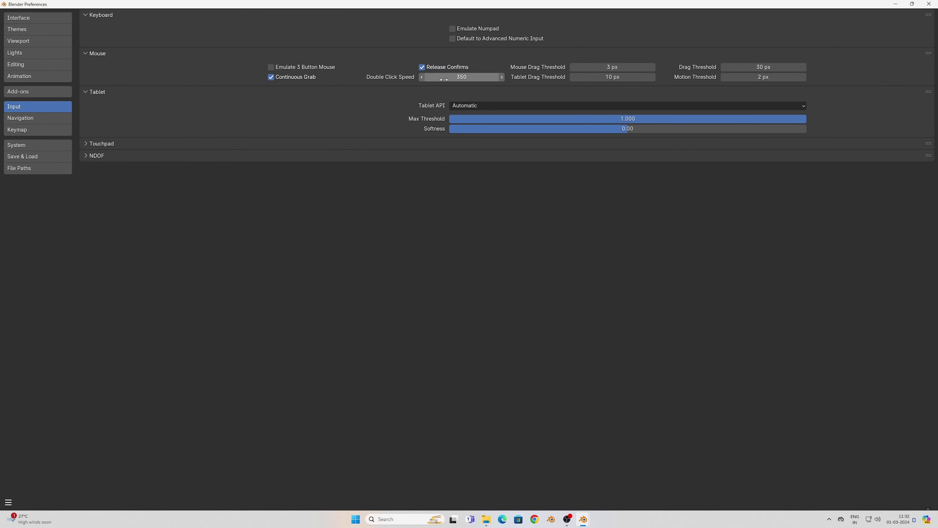
{"action": "left_click", "coordinate": [18, 119]}
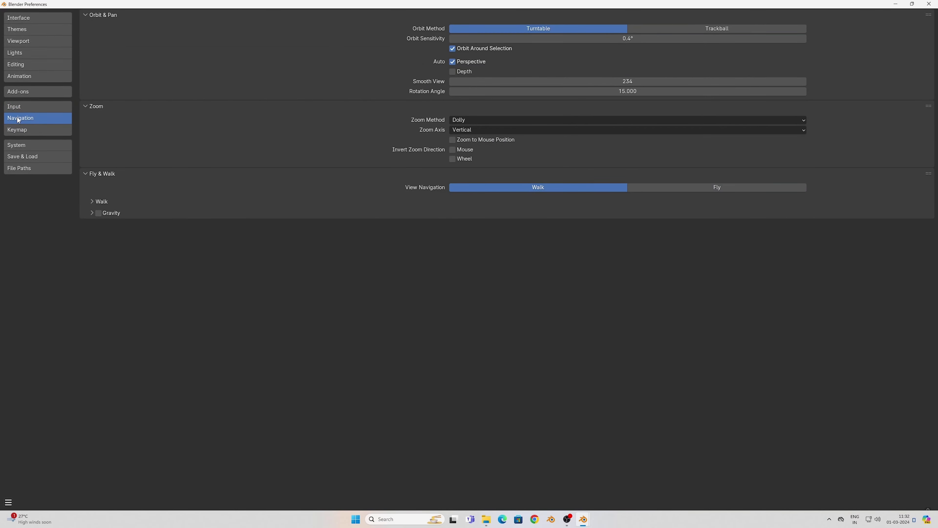
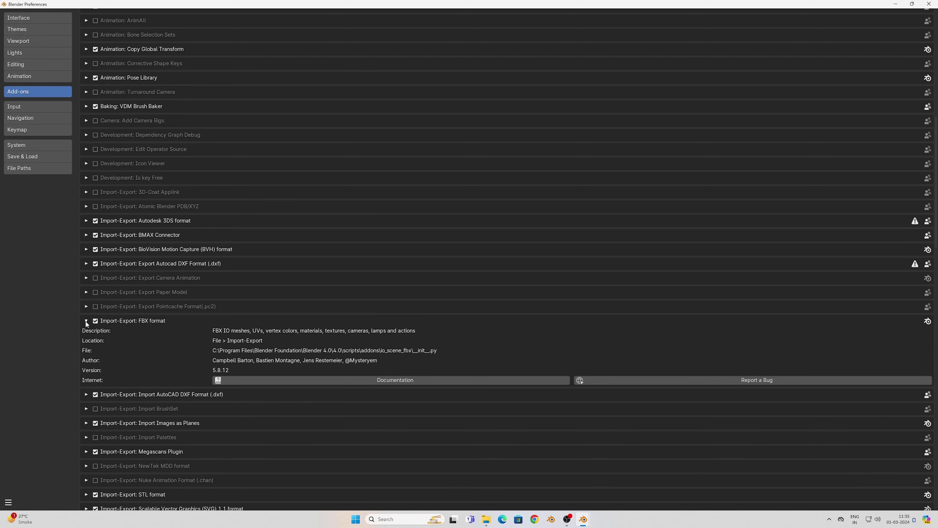
Step: Collapse the FBX format add-on's details, check the Import AutoCAD DXF Format add-on, and review the remaining Import-Export add-ons
{"action": "left_click", "coordinate": [86, 320]}
{"action": "left_click", "coordinate": [87, 335]}
{"action": "left_click", "coordinate": [86, 335]}
{"action": "scroll", "coordinate": [87, 338], "scroll_direction": "down", "scroll_amount": 1}
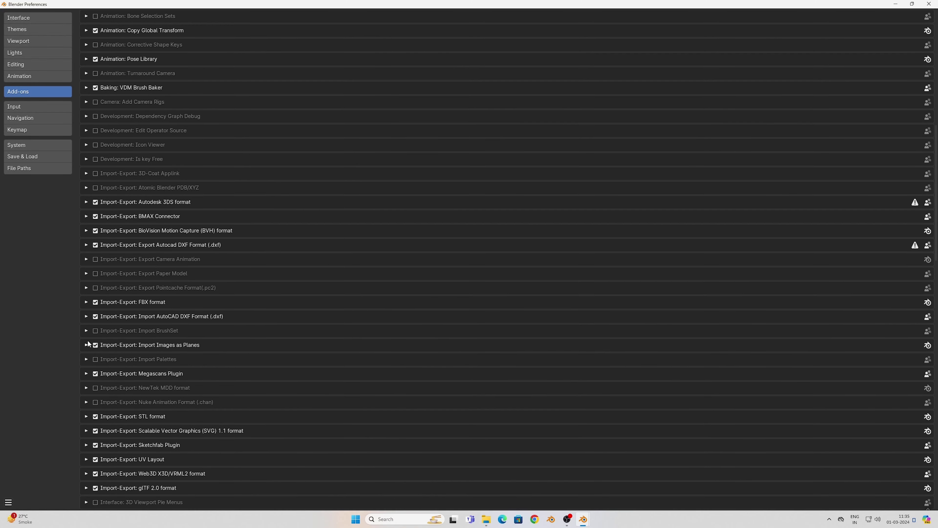
{"action": "scroll", "coordinate": [87, 342], "scroll_direction": "down", "scroll_amount": 1}
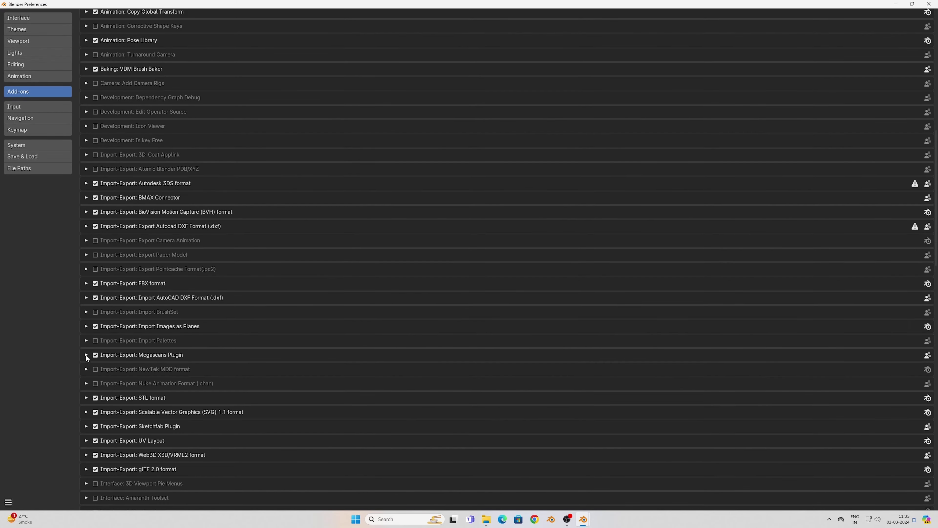
{"action": "scroll", "coordinate": [86, 349], "scroll_direction": "down", "scroll_amount": 5}
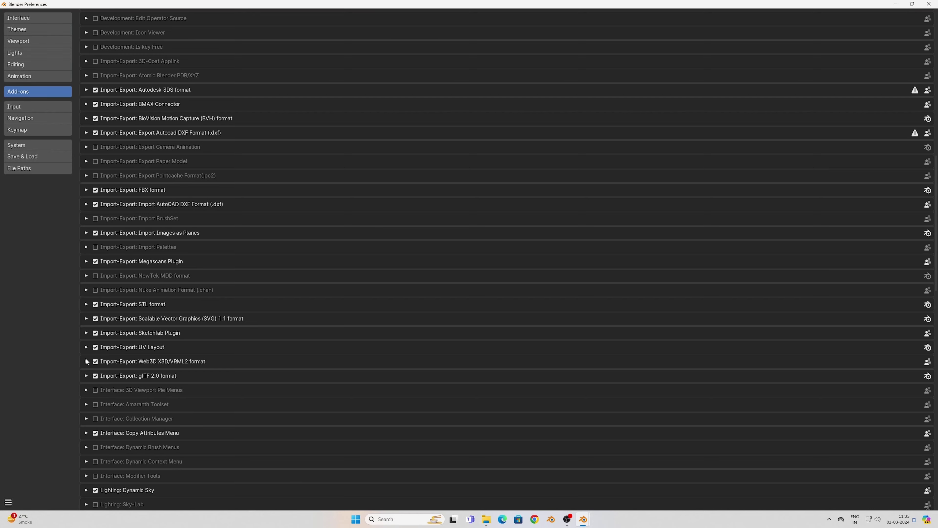
{"action": "scroll", "coordinate": [87, 354], "scroll_direction": "down", "scroll_amount": 3}
{"action": "scroll", "coordinate": [147, 271], "scroll_direction": "down", "scroll_amount": 2}
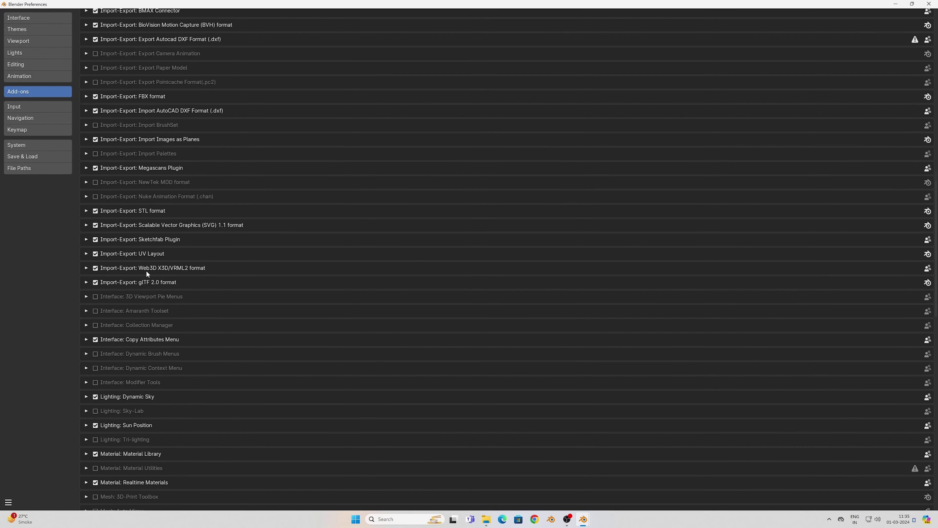
{"action": "scroll", "coordinate": [171, 252], "scroll_direction": "down", "scroll_amount": 2}
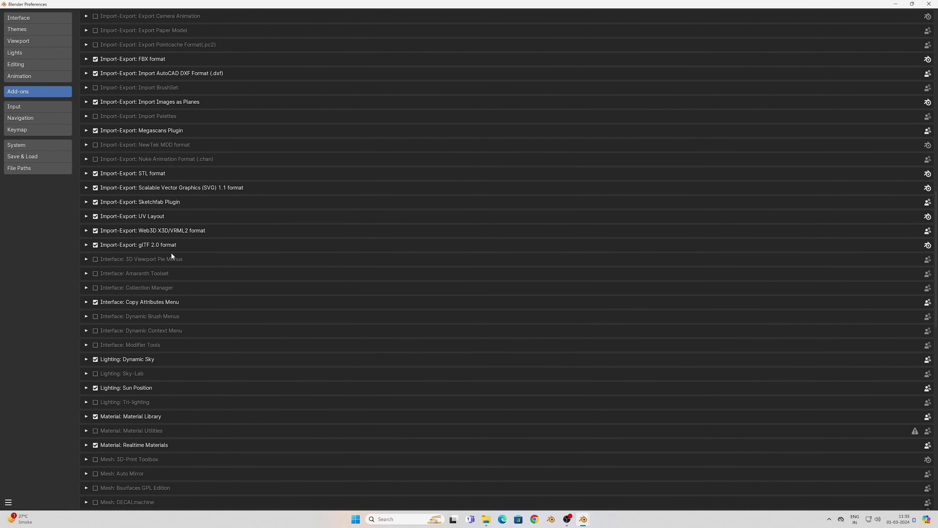
Step: Examine the Copy Attributes Menu add-on's details, switch it off and on again, and collapse it
{"action": "left_click", "coordinate": [86, 302]}
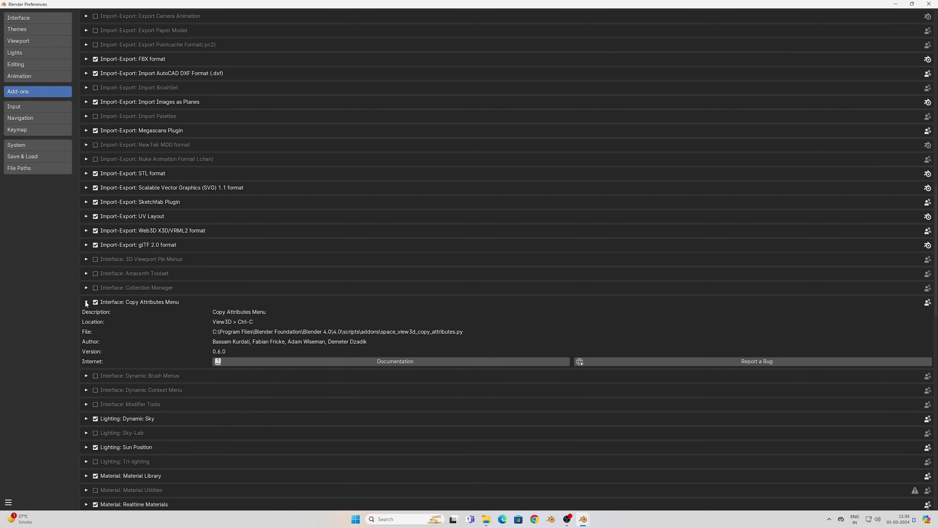
{"action": "left_click", "coordinate": [98, 300]}
{"action": "left_click", "coordinate": [97, 302]}
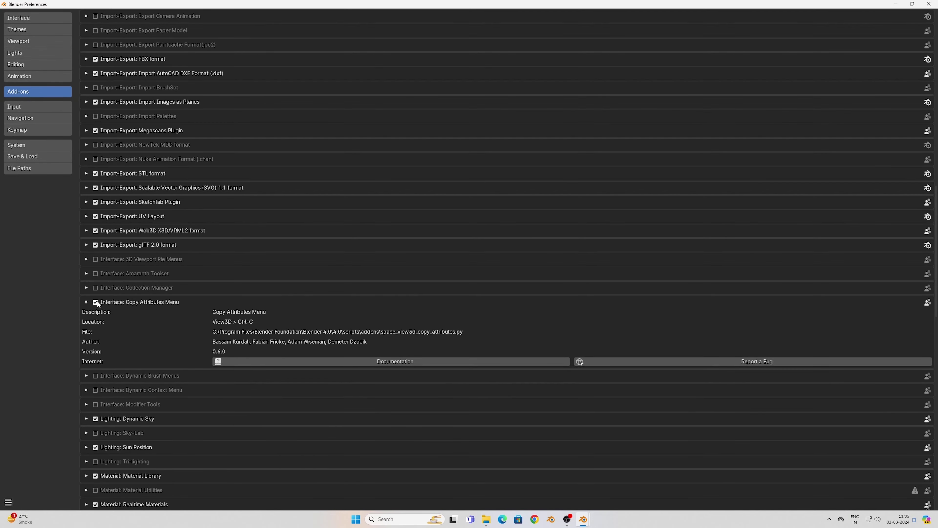
{"action": "left_click", "coordinate": [85, 302]}
{"action": "scroll", "coordinate": [93, 318], "scroll_direction": "down", "scroll_amount": 1}
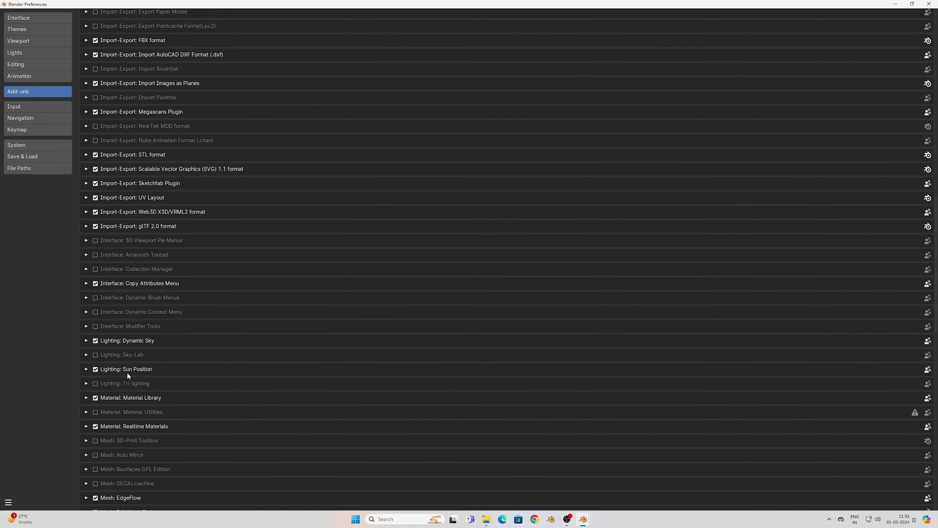
Step: Review the Material and Mesh add-ons and expand the details of Quad Remesher 1.22 Bridge
{"action": "scroll", "coordinate": [124, 372], "scroll_direction": "down", "scroll_amount": 3}
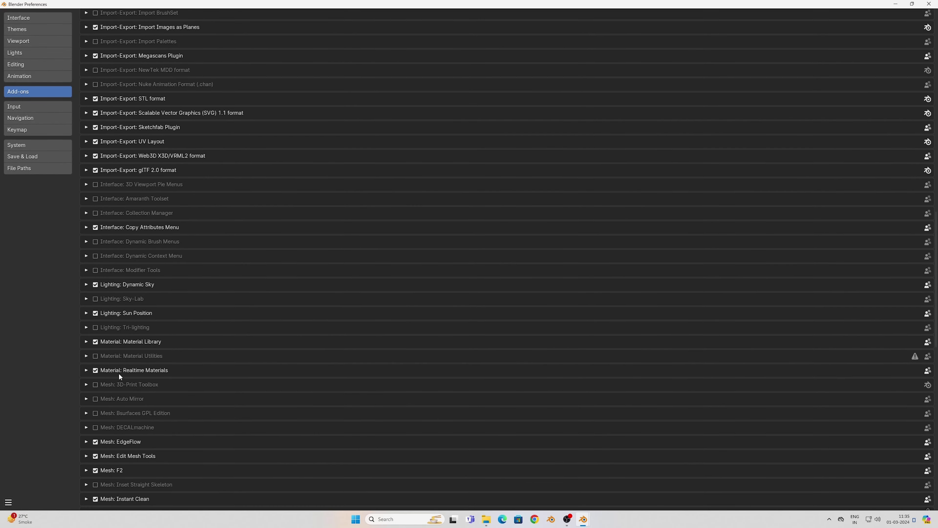
{"action": "left_click", "coordinate": [95, 341]}
{"action": "scroll", "coordinate": [95, 359], "scroll_direction": "down", "scroll_amount": 1}
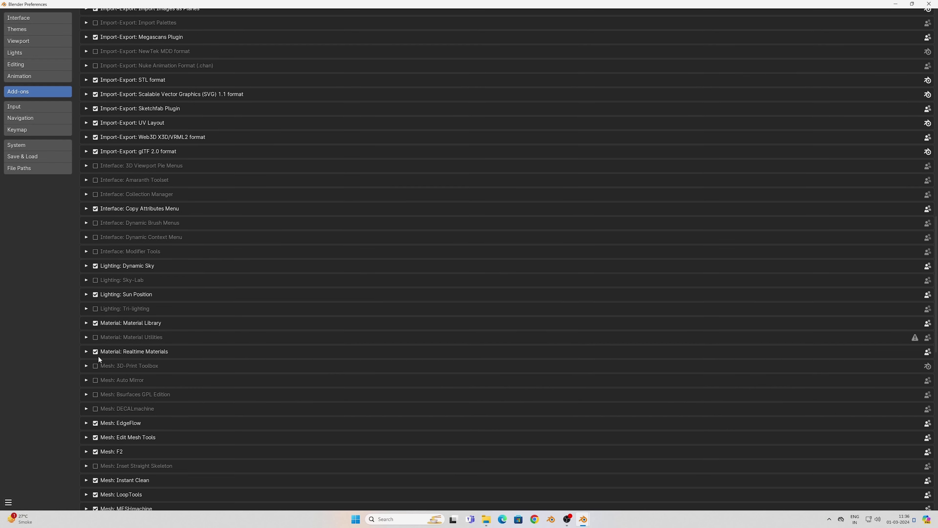
{"action": "scroll", "coordinate": [95, 360], "scroll_direction": "down", "scroll_amount": 2}
{"action": "scroll", "coordinate": [110, 406], "scroll_direction": "down", "scroll_amount": 2}
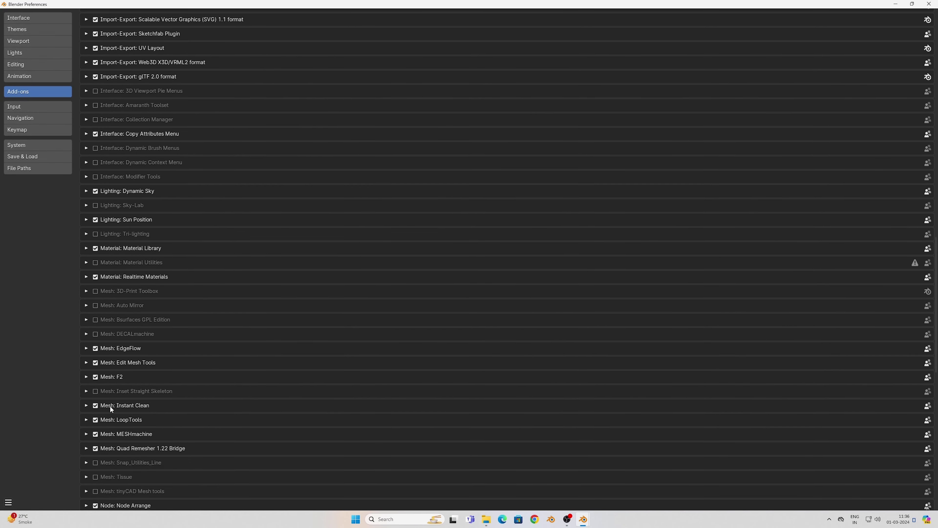
{"action": "scroll", "coordinate": [106, 406], "scroll_direction": "down", "scroll_amount": 1}
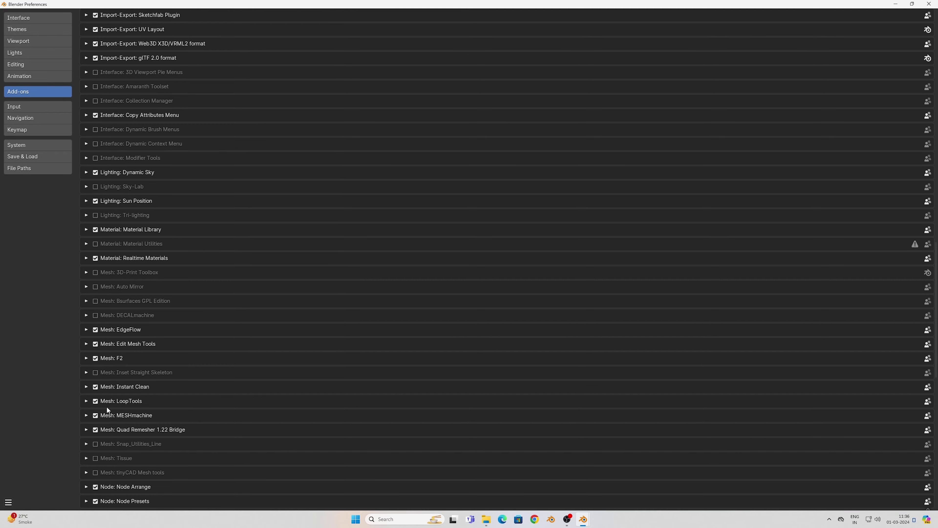
{"action": "scroll", "coordinate": [107, 407], "scroll_direction": "down", "scroll_amount": 2}
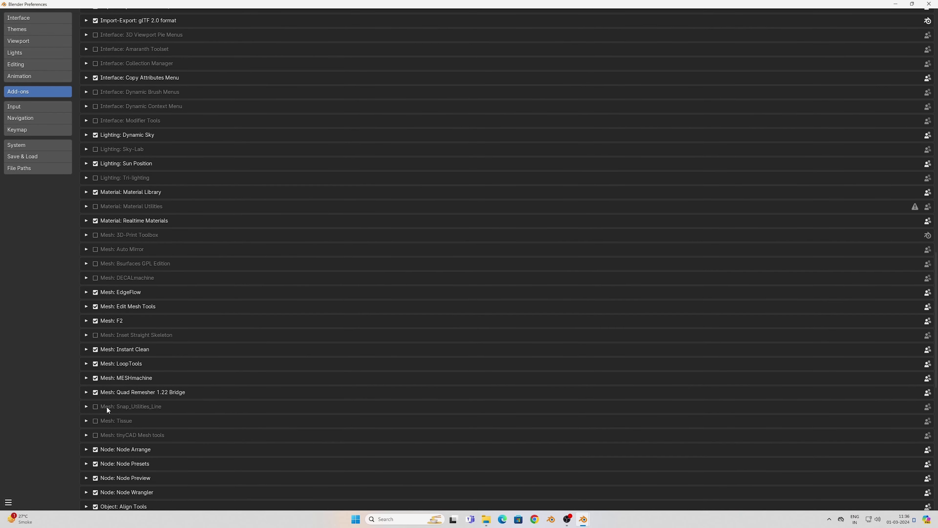
{"action": "left_click", "coordinate": [85, 392]}
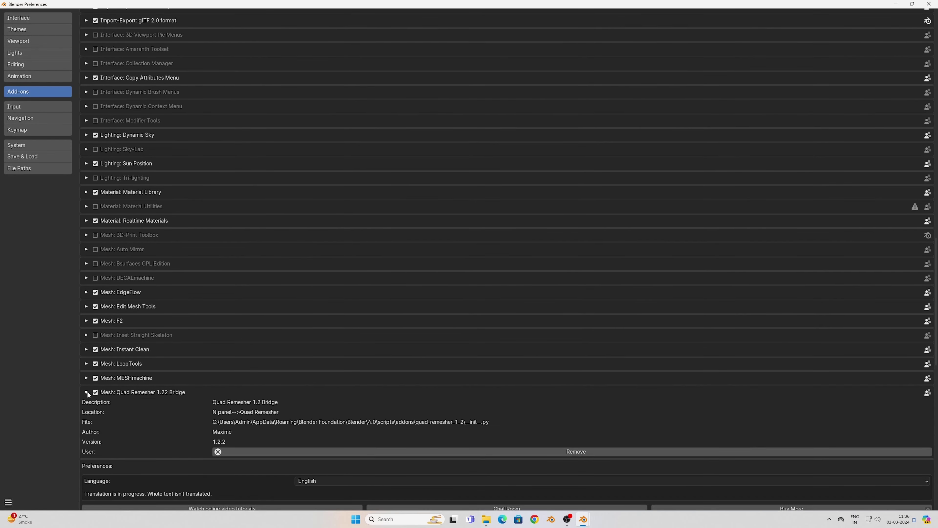
Step: Collapse the Quad Remesher 1.22 Bridge details, then check the MESHmachine add-on's details and collapse them
{"action": "left_click", "coordinate": [87, 392]}
{"action": "left_click", "coordinate": [85, 377]}
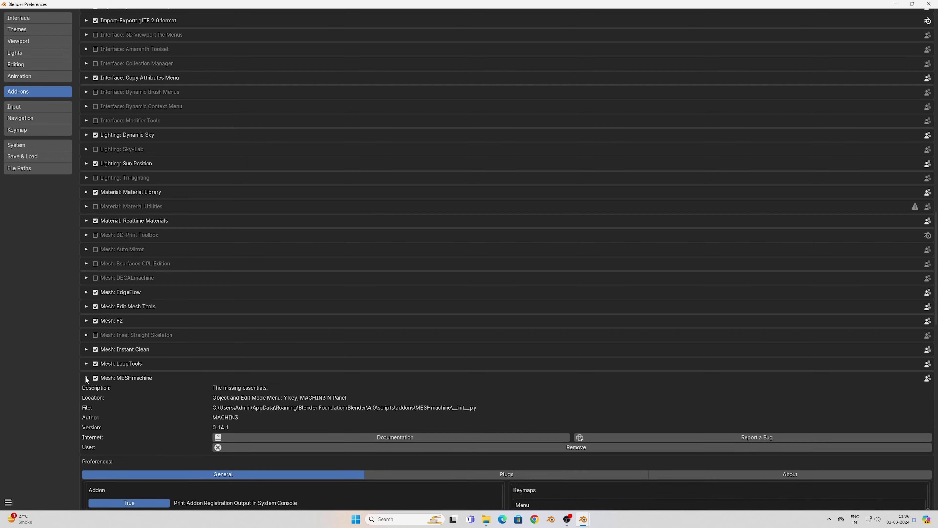
{"action": "left_click", "coordinate": [85, 377]}
Step: Review the remaining Node, Object, Render, System and UV add-ons, checking the details of UV Squares and Magic UV
{"action": "scroll", "coordinate": [85, 379], "scroll_direction": "down", "scroll_amount": 3}
{"action": "scroll", "coordinate": [85, 381], "scroll_direction": "down", "scroll_amount": 15}
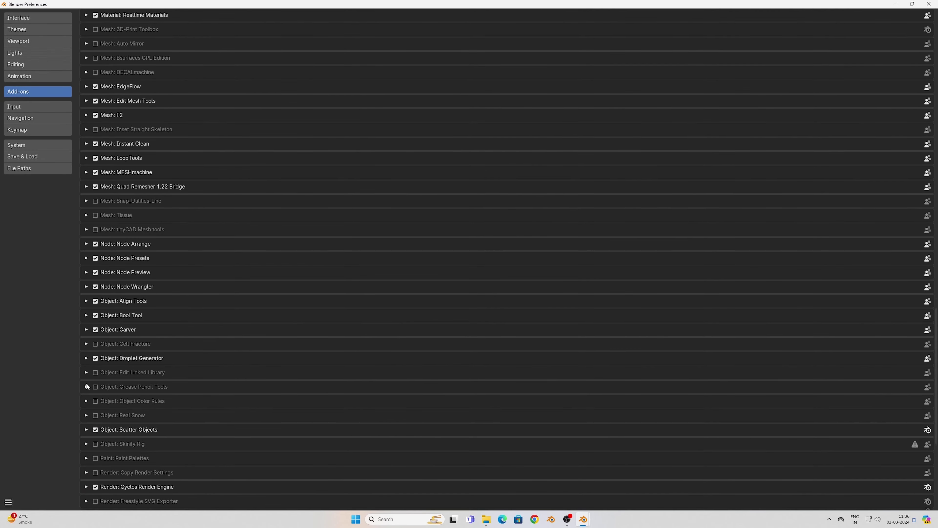
{"action": "scroll", "coordinate": [87, 386], "scroll_direction": "down", "scroll_amount": 2}
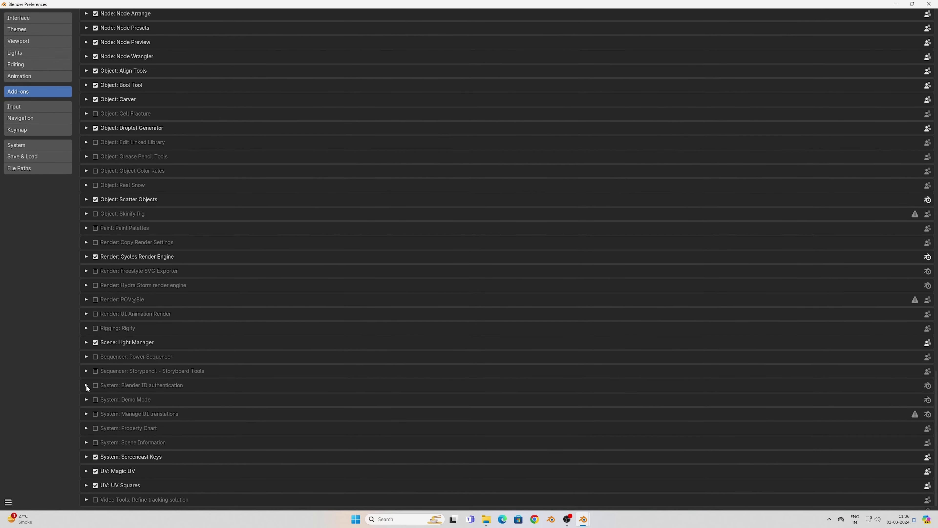
{"action": "left_click", "coordinate": [86, 485]}
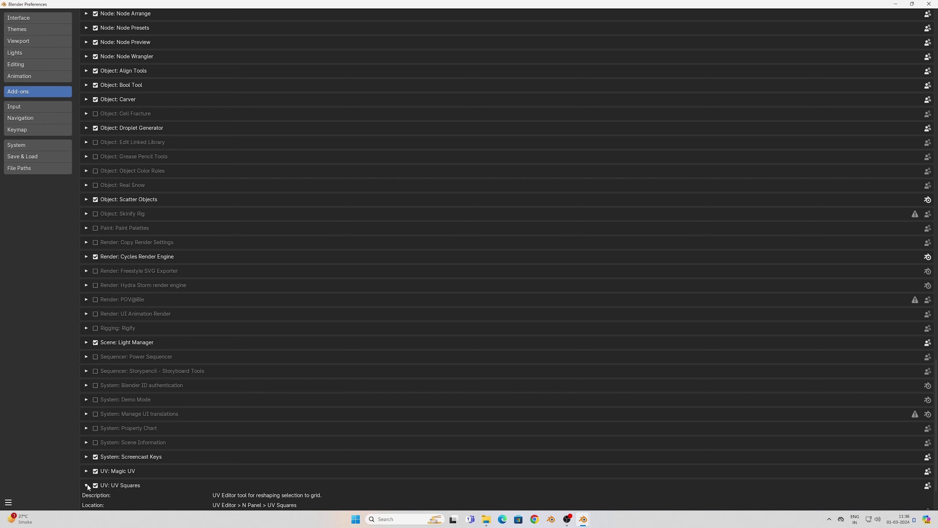
{"action": "left_click", "coordinate": [87, 483]}
{"action": "left_click", "coordinate": [85, 471]}
{"action": "left_click", "coordinate": [85, 471]}
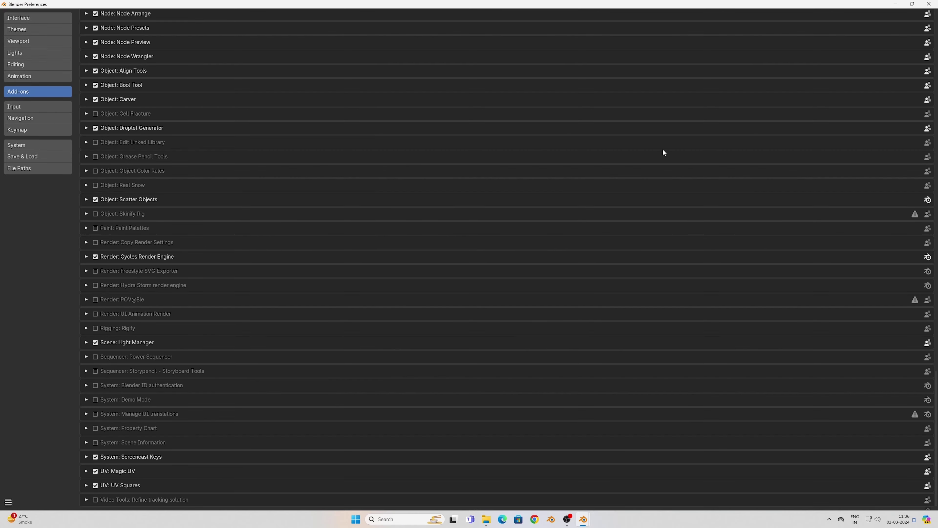
Step: Close the preferences, put the cube in Object Mode in front view, and show the Viewport-Light-Manager in the sidebar
{"action": "left_click", "coordinate": [930, 4]}
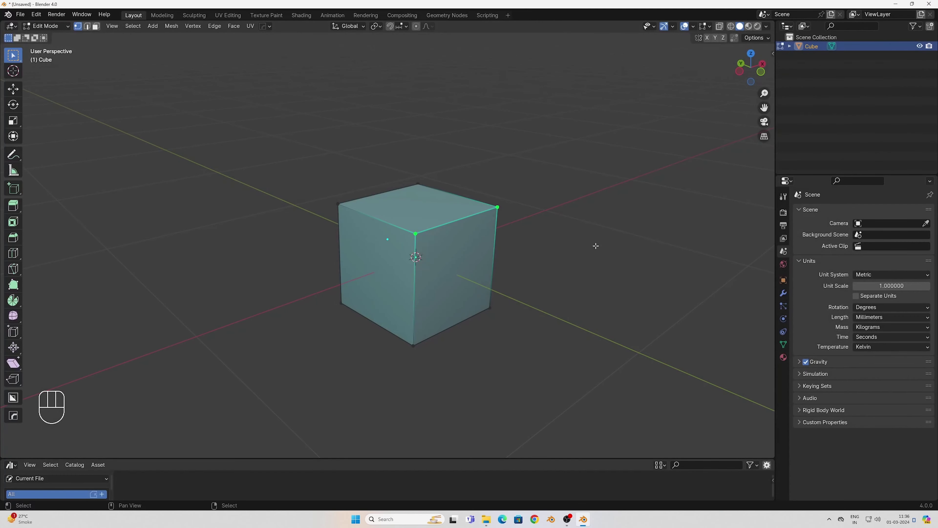
{"action": "key", "text": "Tab"}
{"action": "key", "text": "KP_1"}
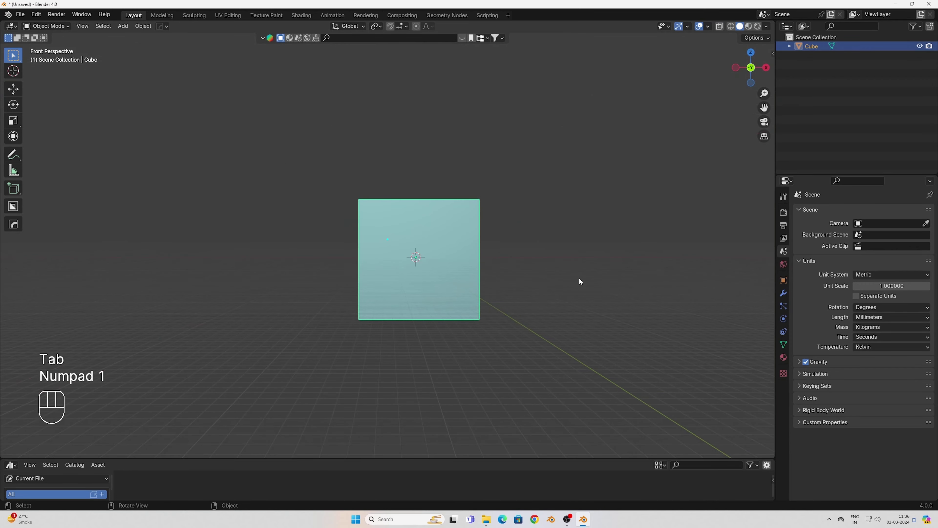
{"action": "key", "text": "n"}
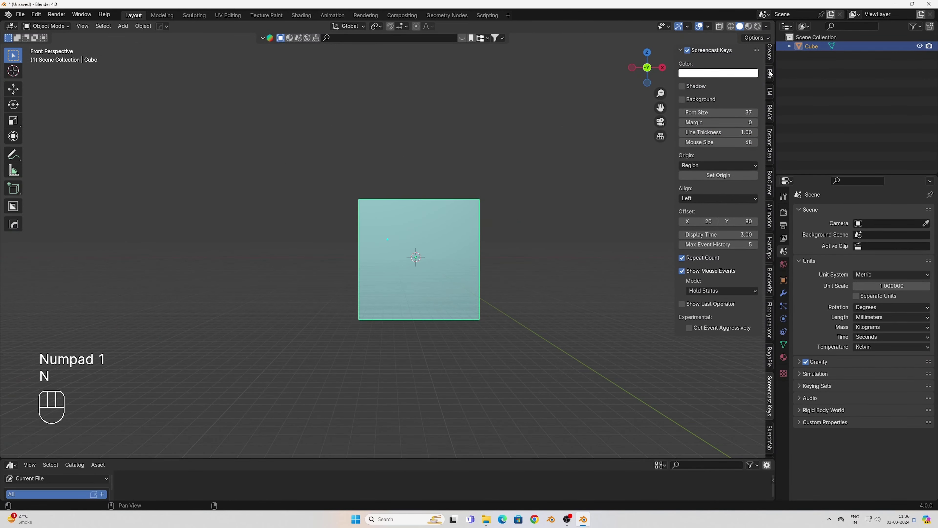
{"action": "scroll", "coordinate": [771, 111], "scroll_direction": "up", "scroll_amount": 3}
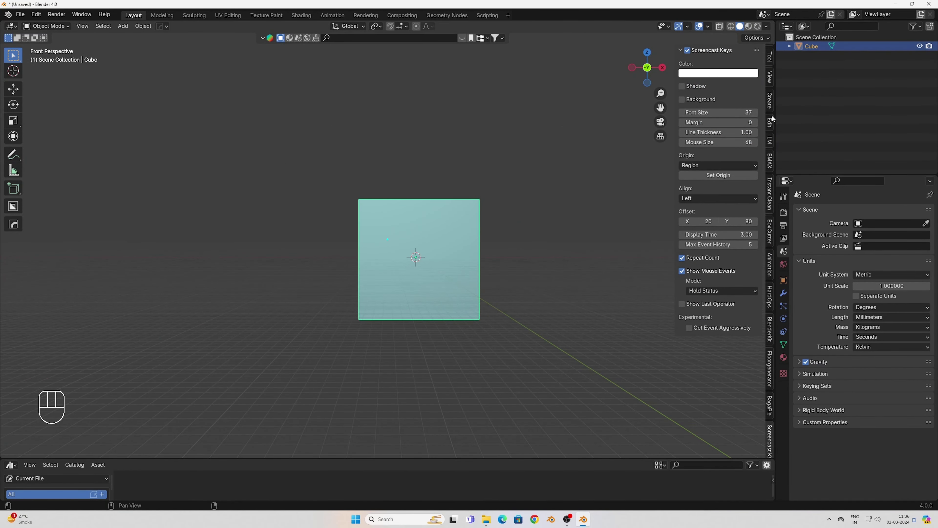
{"action": "left_click", "coordinate": [769, 141]}
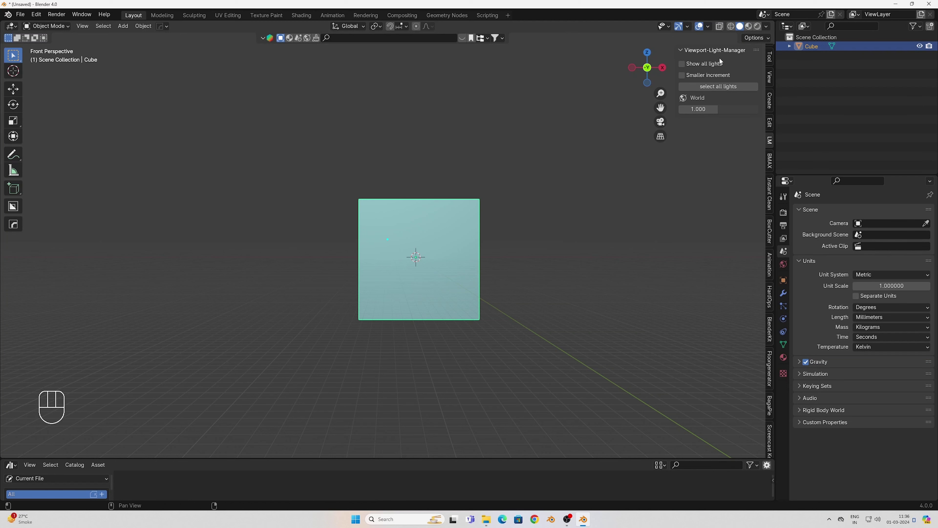
Step: Deselect the cube, switch the viewport to Rendered shading, and enable Scene World in its lighting options
{"action": "left_click", "coordinate": [514, 252]}
{"action": "key", "text": "KP_1"}
{"action": "middle_click_drag", "start_coordinate": [511, 250], "coordinate": [359, 304]}
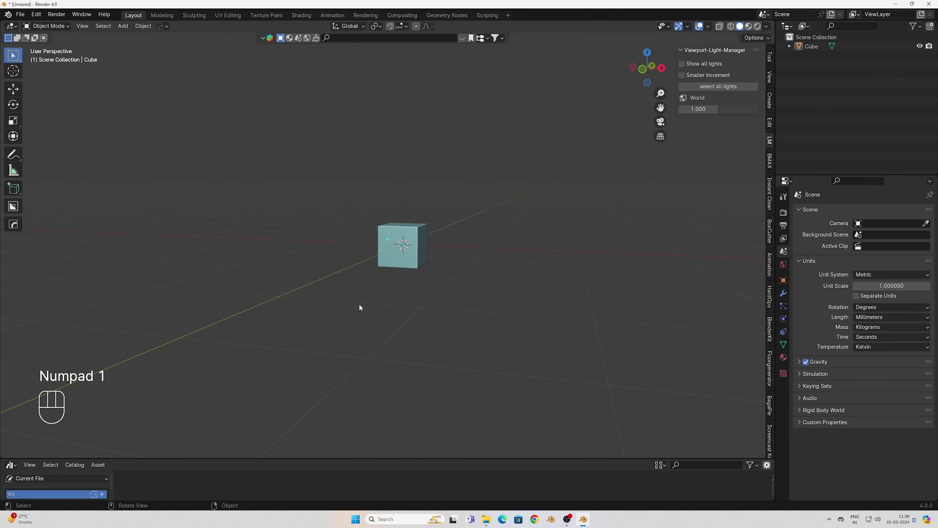
{"action": "key", "text": "KP_1"}
{"action": "middle_click_drag", "start_coordinate": [374, 259], "coordinate": [328, 314], "text": "shift"}
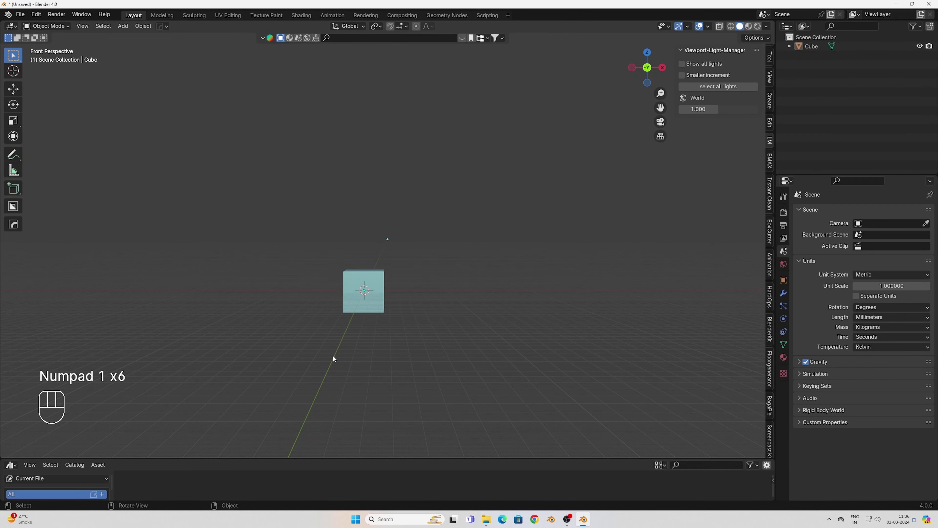
{"action": "key", "text": "z"}
{"action": "left_click", "coordinate": [404, 323]}
{"action": "mouse_move", "coordinate": [394, 319]}
{"action": "middle_mouse_down"}
{"action": "mouse_move", "coordinate": [420, 309]}
{"action": "mouse_move", "coordinate": [412, 320]}
{"action": "middle_mouse_up"}
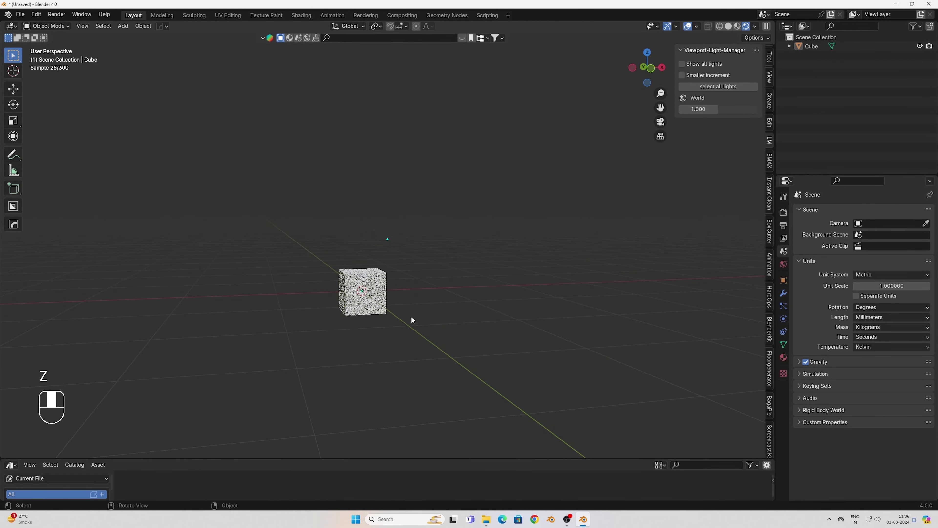
{"action": "left_click", "coordinate": [755, 26]}
{"action": "left_click", "coordinate": [703, 110]}
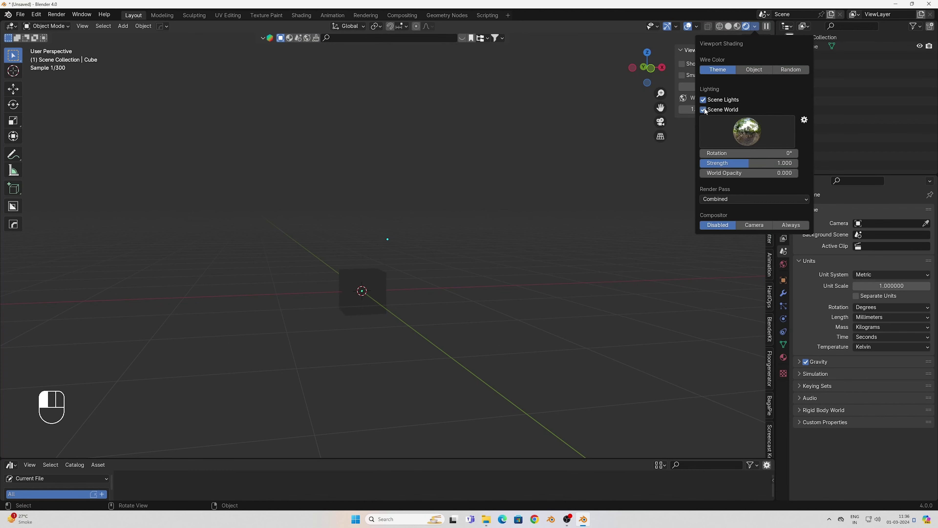
Step: Add an area light at the cube's position and scale it freehand
{"action": "key", "text": "shift+a"}
{"action": "mouse_move", "coordinate": [347, 426]}
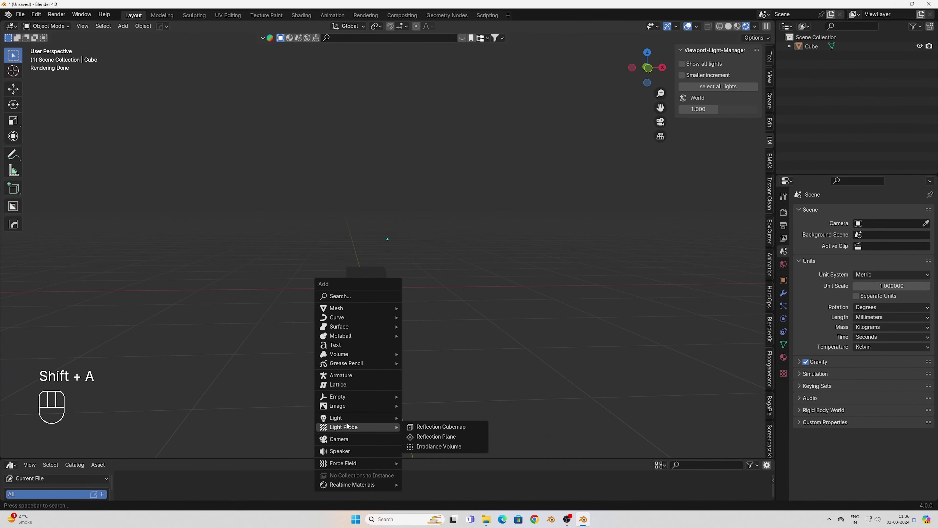
{"action": "left_click", "coordinate": [429, 447]}
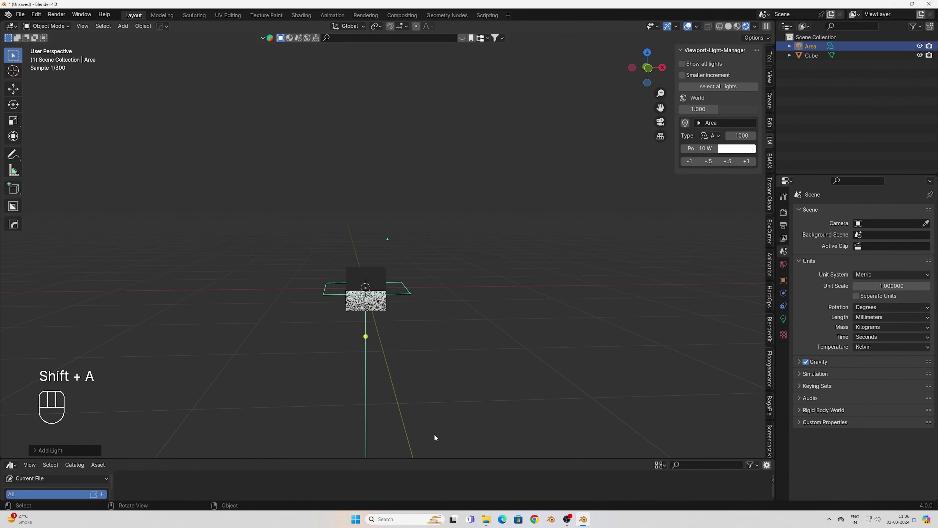
{"action": "key", "text": "s"}
{"action": "key", "text": "s"}
{"action": "key", "text": "s"}
{"action": "key", "text": "s"}
{"action": "left_click", "coordinate": [434, 368]}
Step: Move the area light above and to the right of the cube and tilt it toward the cube
{"action": "key", "text": "g"}
{"action": "left_click", "coordinate": [430, 287]}
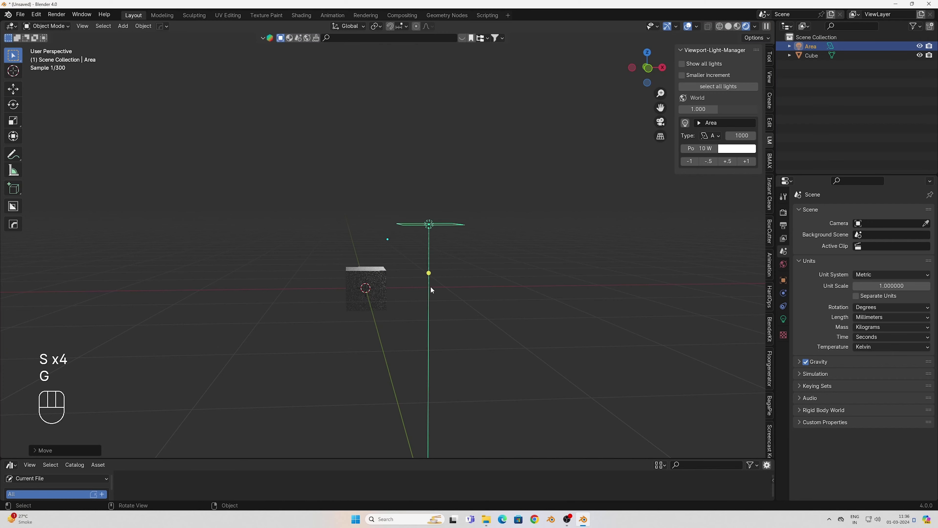
{"action": "key", "text": "r"}
{"action": "left_click", "coordinate": [459, 305]}
Step: Duplicate the area light to the upper left of the cube and rotate the copy to face the cube
{"action": "key", "text": "shift+d"}
{"action": "left_click", "coordinate": [315, 321]}
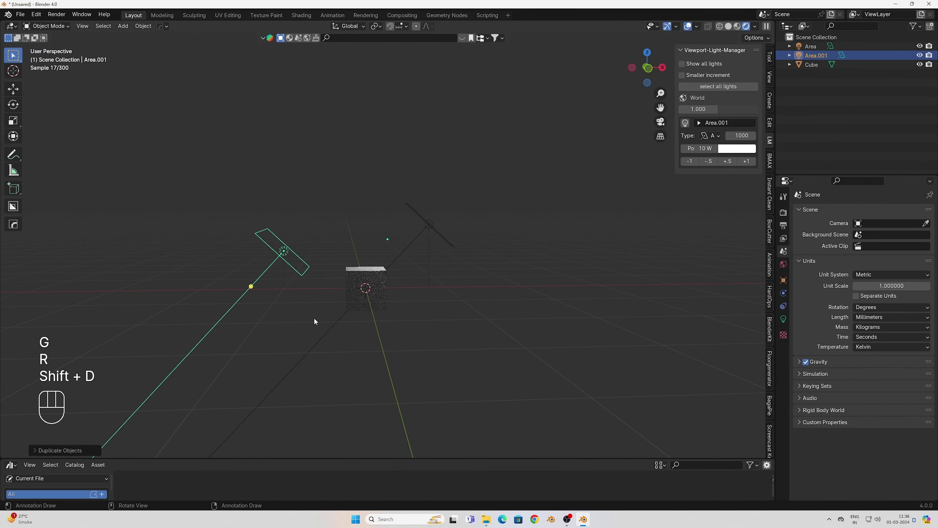
{"action": "key", "text": "r"}
{"action": "left_click", "coordinate": [362, 149]}
Step: Duplicate the left-hand area light to the front right of the cube and rotate the third light
{"action": "middle_click_drag", "start_coordinate": [313, 264], "coordinate": [296, 260]}
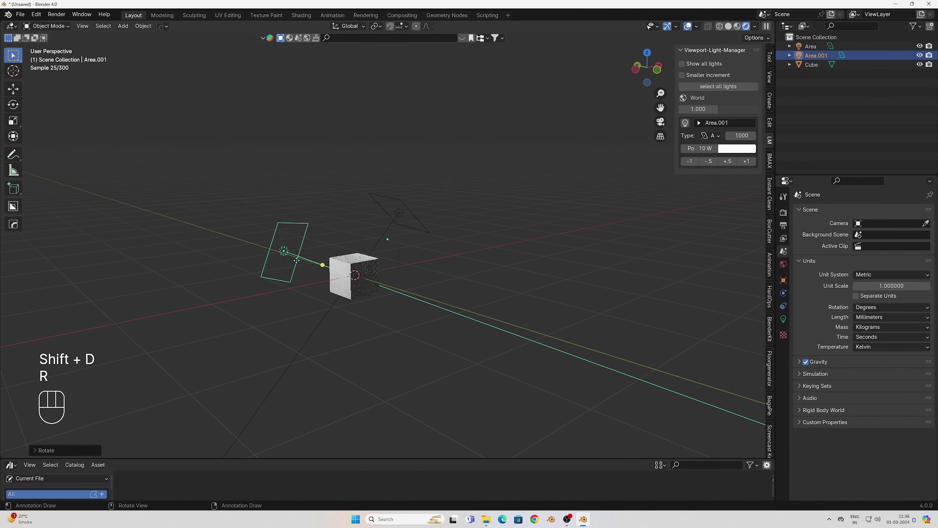
{"action": "key", "text": "shift+d"}
{"action": "key", "text": "r"}
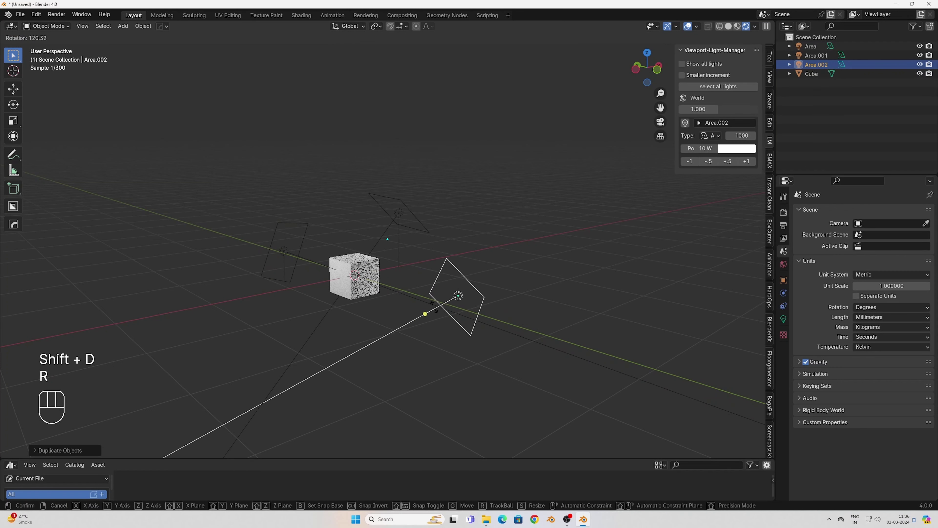
{"action": "left_click", "coordinate": [433, 303]}
{"action": "middle_click_drag", "start_coordinate": [435, 312], "coordinate": [409, 316]}
{"action": "scroll", "coordinate": [408, 317], "scroll_direction": "up", "scroll_amount": 1}
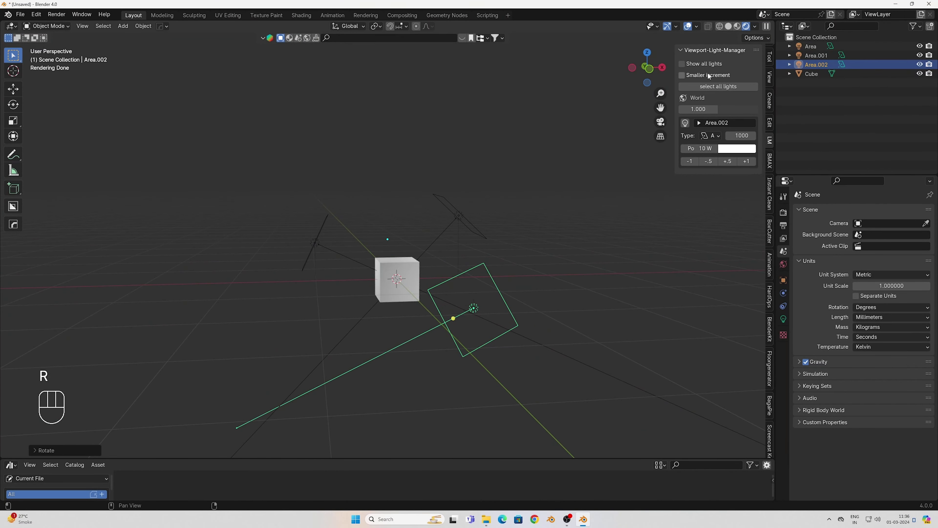
Step: Show all lights in the Light Manager with Smaller increment enabled, and try selecting all lights before clearing the selection
{"action": "left_click", "coordinate": [682, 64]}
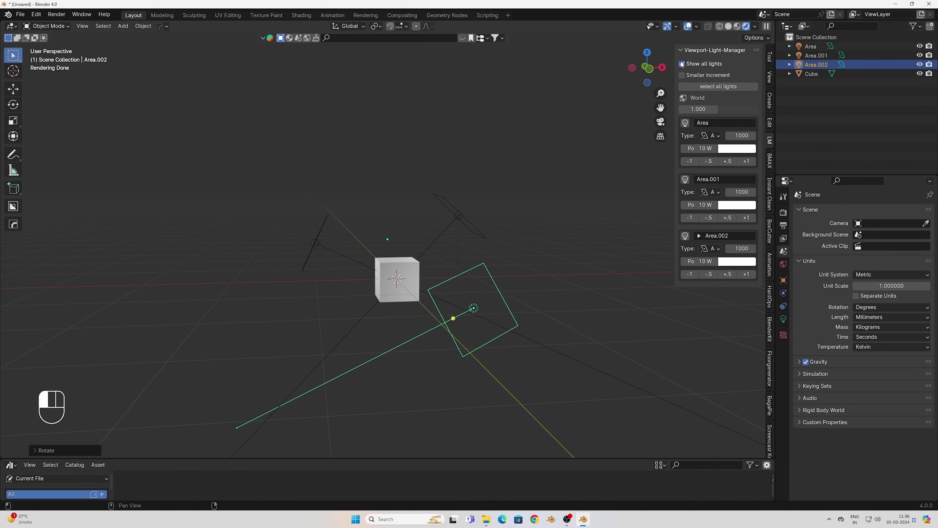
{"action": "left_click", "coordinate": [718, 86]}
{"action": "scroll", "coordinate": [524, 289], "scroll_direction": "up", "scroll_amount": 1}
{"action": "middle_click_drag", "start_coordinate": [525, 289], "coordinate": [484, 287], "text": "shift"}
{"action": "left_click", "coordinate": [528, 259]}
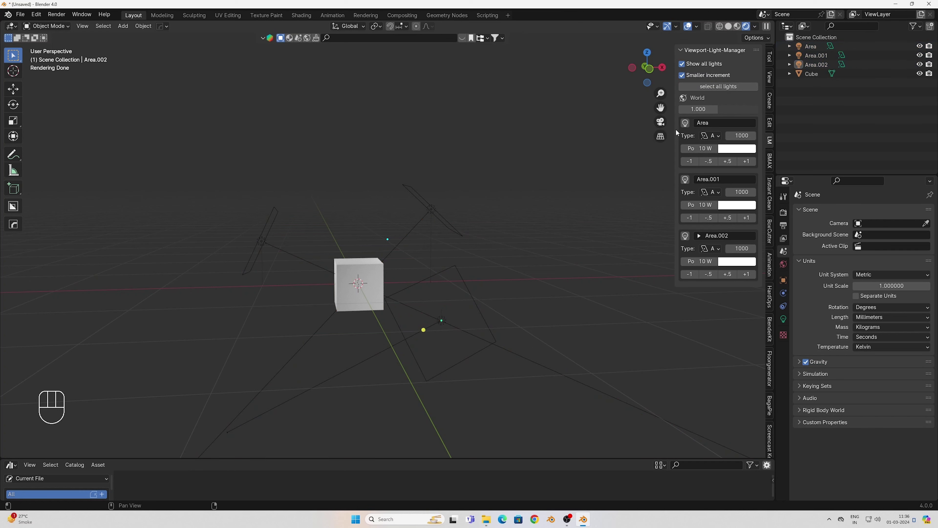
Step: Solo the first Area light on and off in the Light Manager, and rename it left
{"action": "left_click", "coordinate": [685, 124]}
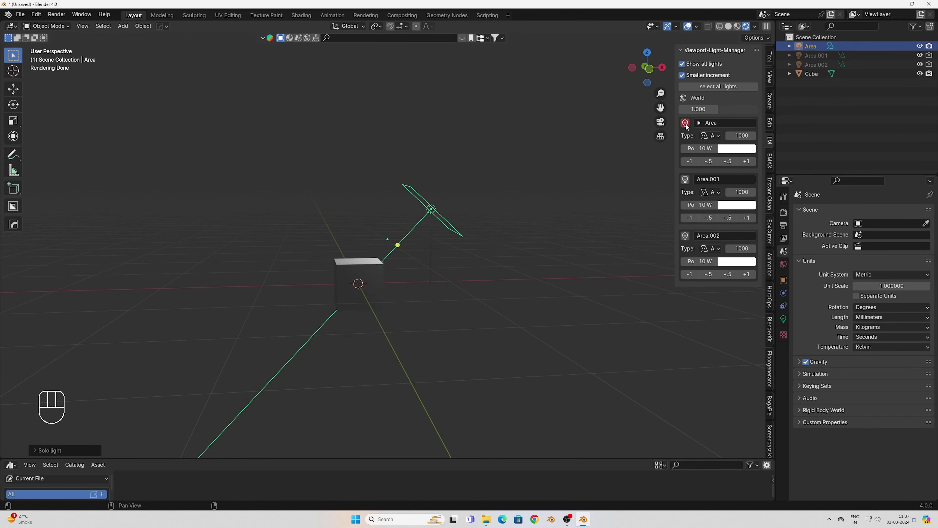
{"action": "left_click", "coordinate": [685, 125]}
{"action": "left_click", "coordinate": [710, 122]}
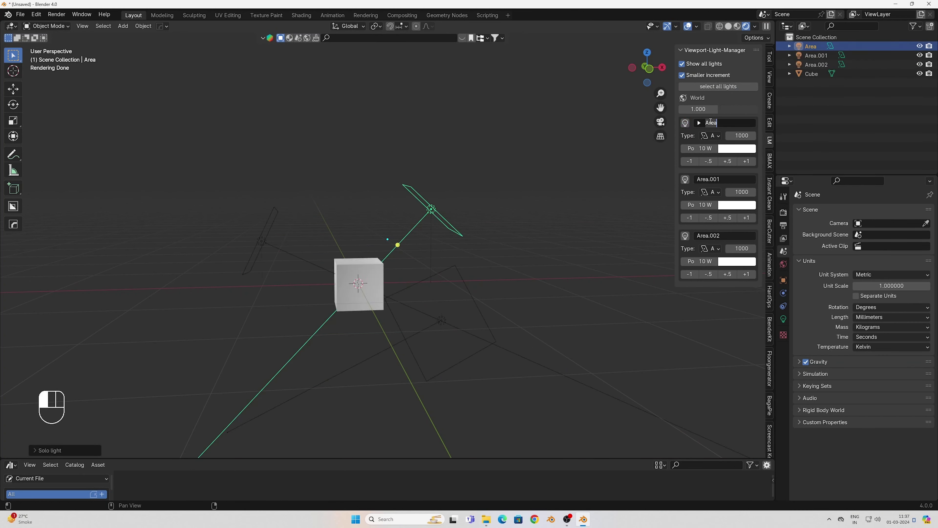
{"action": "key", "text": "Return"}
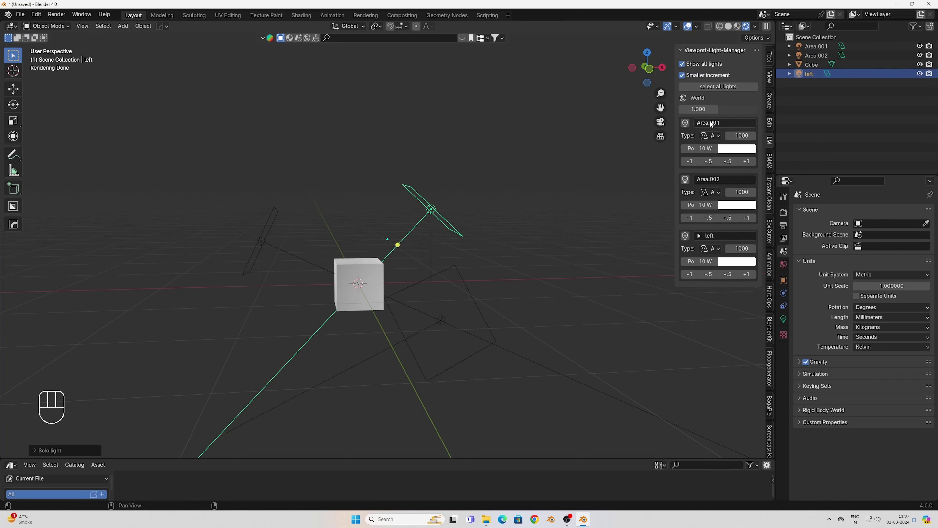
Step: Solo the Area.001, Area.002 and left lights one after another to compare their lighting on the cube
{"action": "left_click", "coordinate": [686, 123]}
{"action": "left_click", "coordinate": [685, 123]}
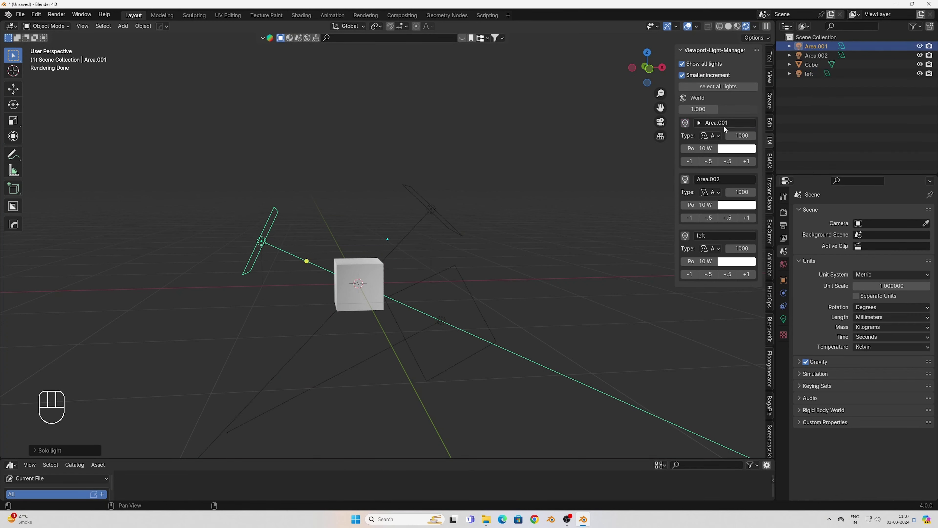
{"action": "left_click", "coordinate": [685, 180]}
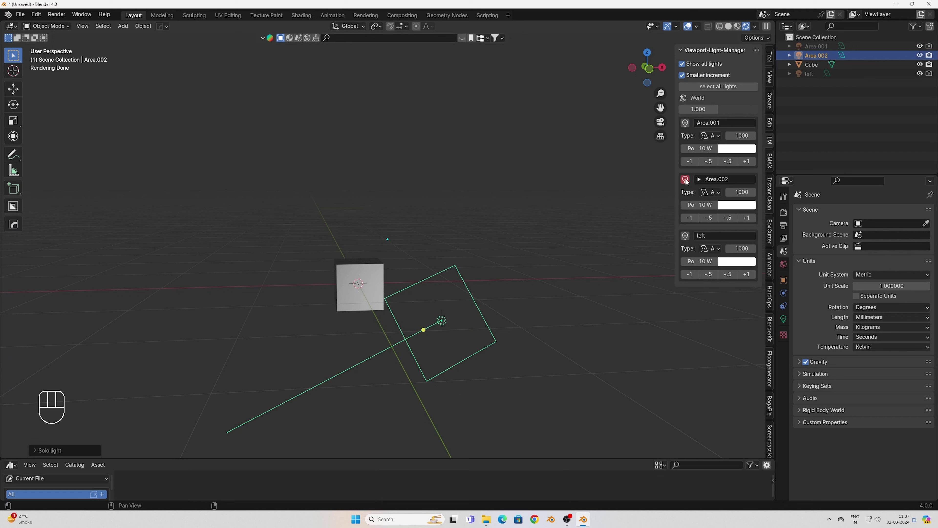
{"action": "left_click", "coordinate": [685, 179]}
{"action": "left_click", "coordinate": [685, 236]}
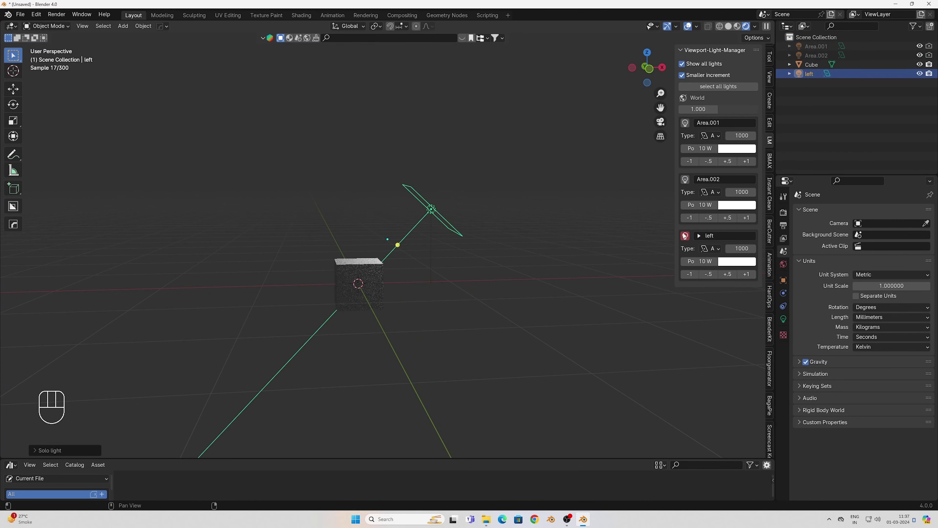
{"action": "left_click", "coordinate": [685, 236]}
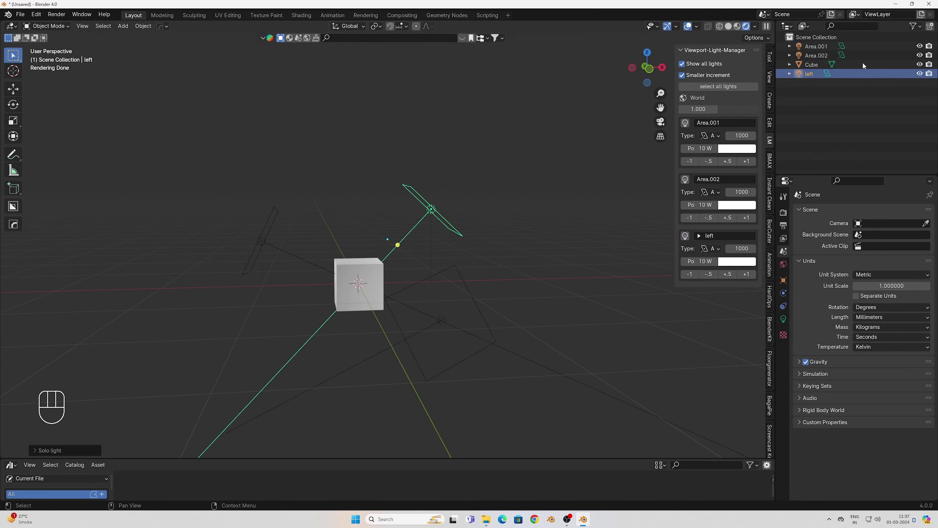
Step: Rename the Area.002 light as right, and check the right and left lights by soloing them in turn
{"action": "double_click", "coordinate": [813, 55]}
{"action": "type", "text": "rig"}
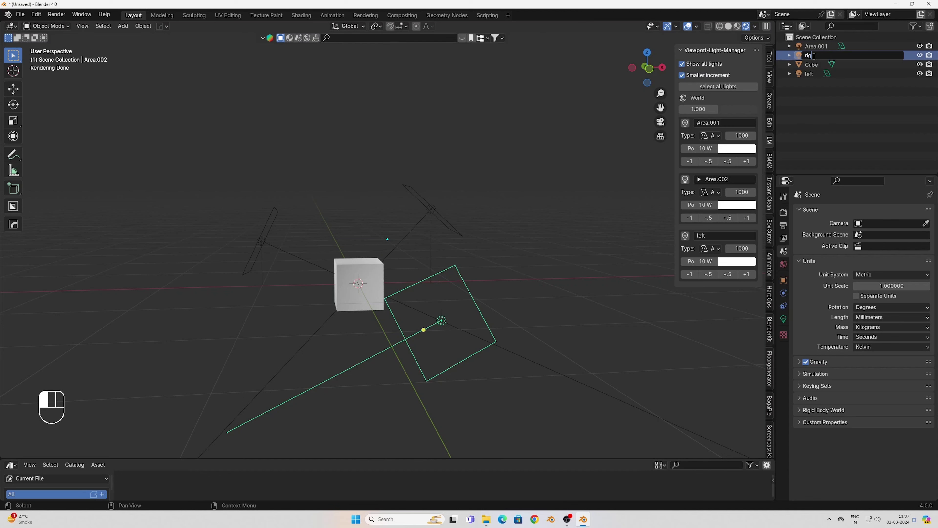
{"action": "type", "text": "ht"}
{"action": "key", "text": "Return"}
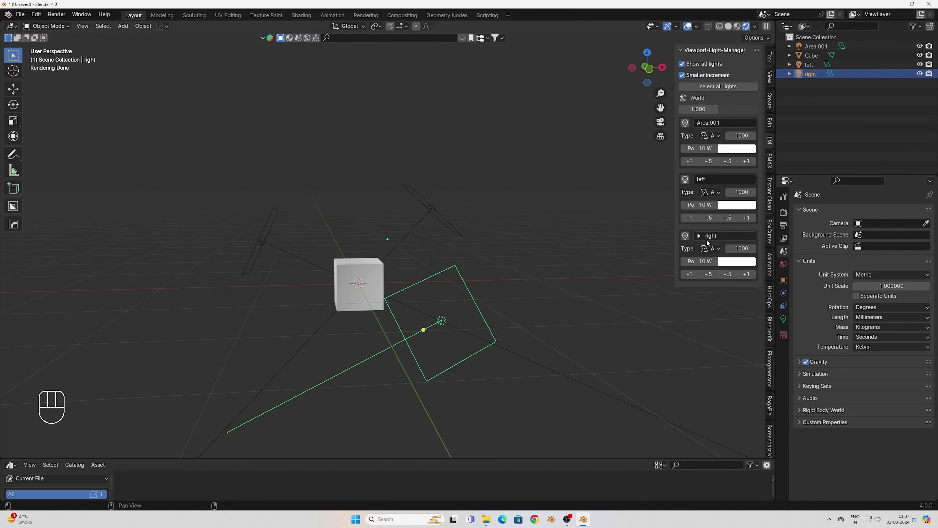
{"action": "left_click", "coordinate": [685, 236]}
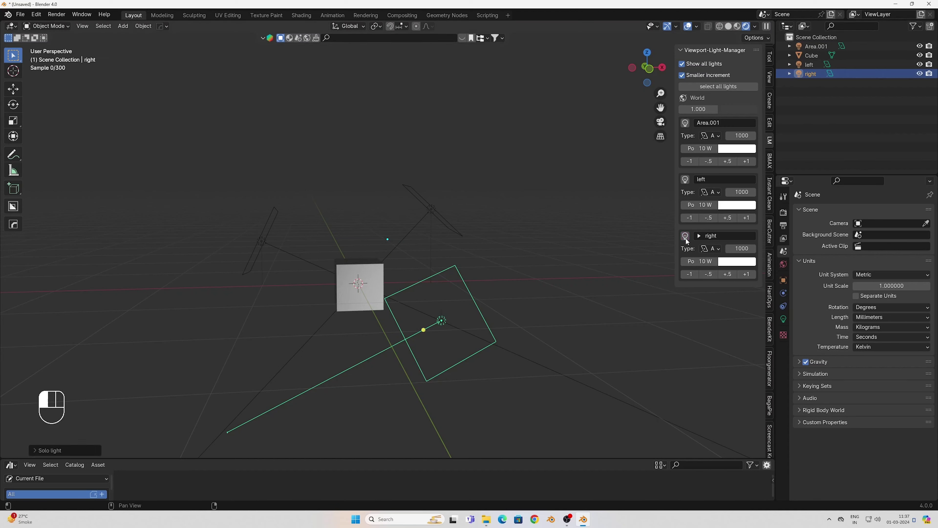
{"action": "left_click", "coordinate": [685, 180]}
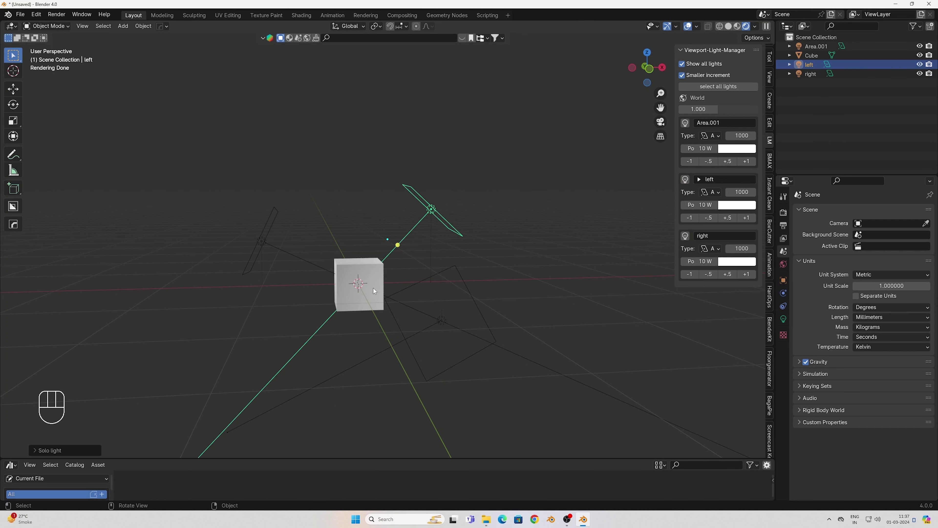
Step: Delete all objects from the scene and return to the front view
{"action": "key", "text": "ctrl+a"}
{"action": "key", "text": "a"}
{"action": "key", "text": "Delete"}
{"action": "key", "text": "KP_1"}
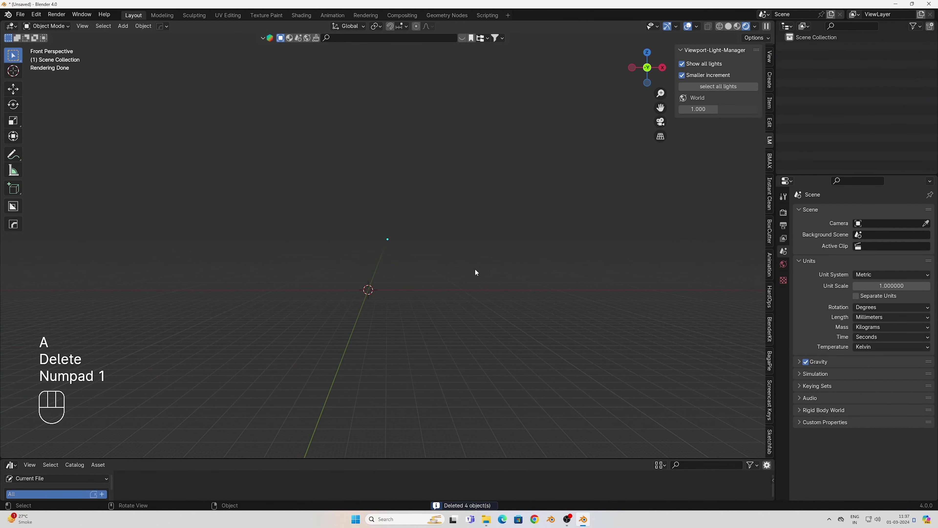
Step: Look over the BMAX Connector options and the Instant Clean options in the sidebar
{"action": "middle_click_drag", "start_coordinate": [583, 193], "coordinate": [428, 286]}
{"action": "key", "text": "KP_1"}
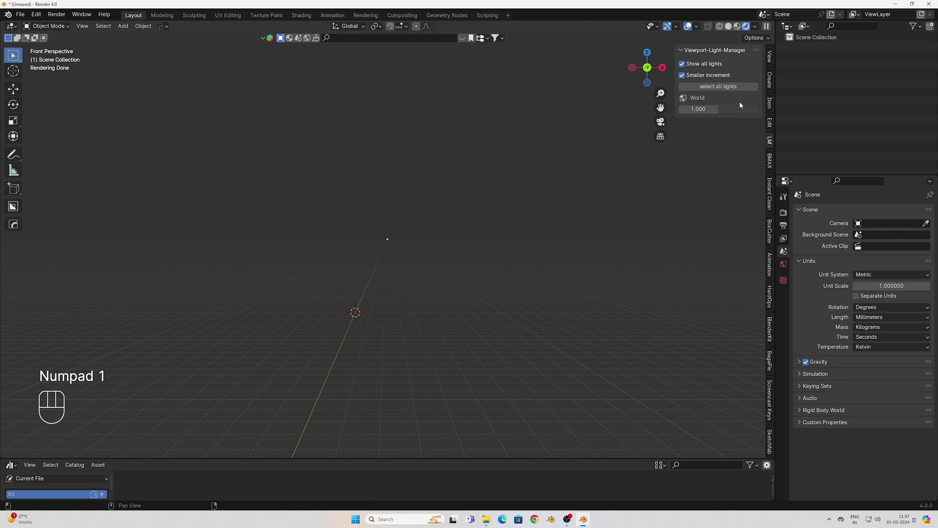
{"action": "left_click", "coordinate": [770, 161]}
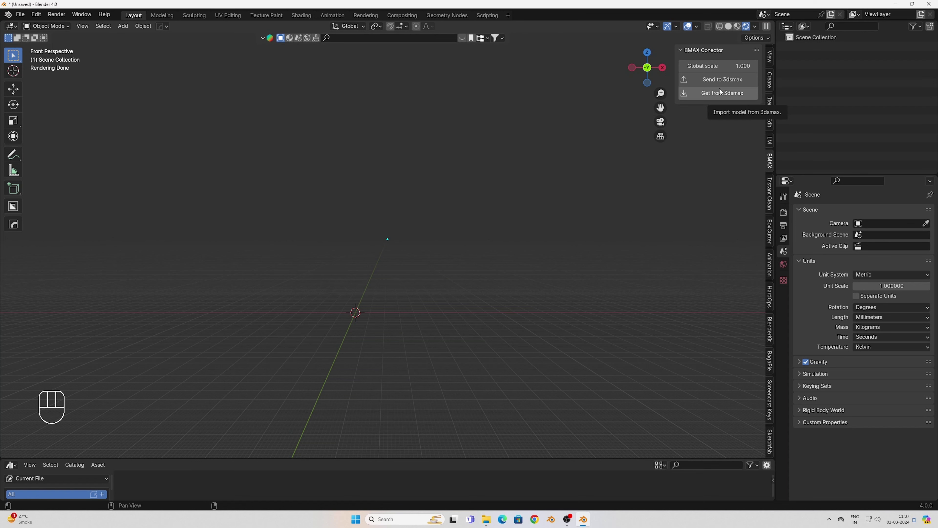
{"action": "left_click", "coordinate": [770, 198]}
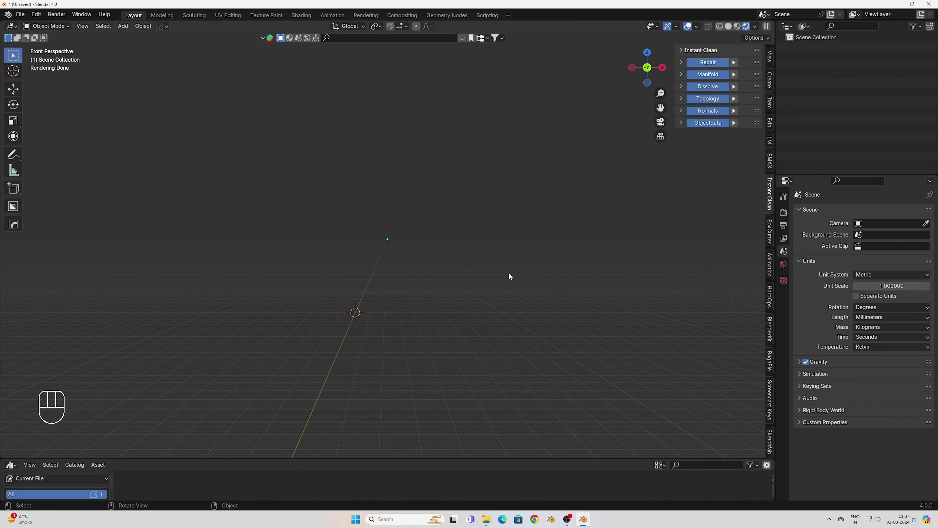
Step: Add a cube to the empty scene, scale it up and switch the viewport to solid shading
{"action": "middle_click_drag", "start_coordinate": [488, 281], "coordinate": [476, 283]}
{"action": "key", "text": "KP_1"}
{"action": "key", "text": "shift+a"}
{"action": "mouse_move", "coordinate": [349, 171]}
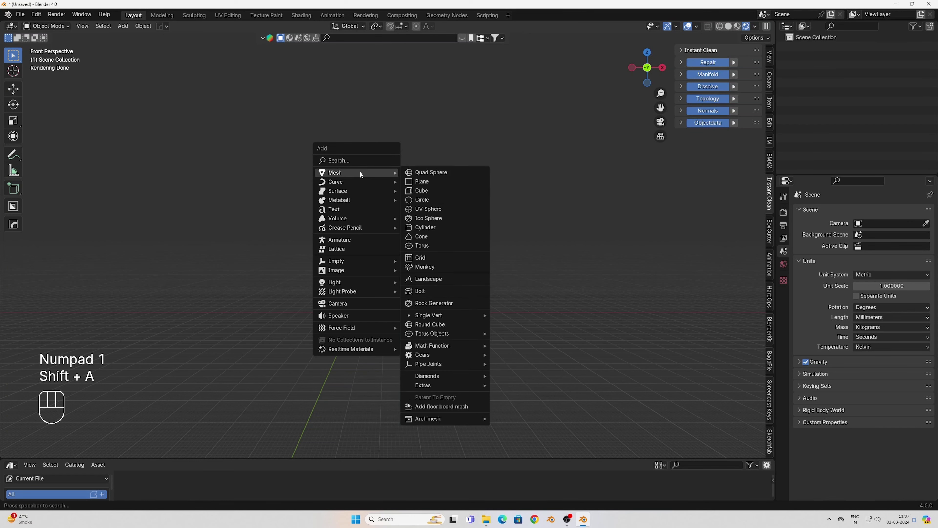
{"action": "left_click", "coordinate": [443, 190]}
{"action": "key", "text": "s"}
{"action": "left_click", "coordinate": [422, 308]}
{"action": "key", "text": "z"}
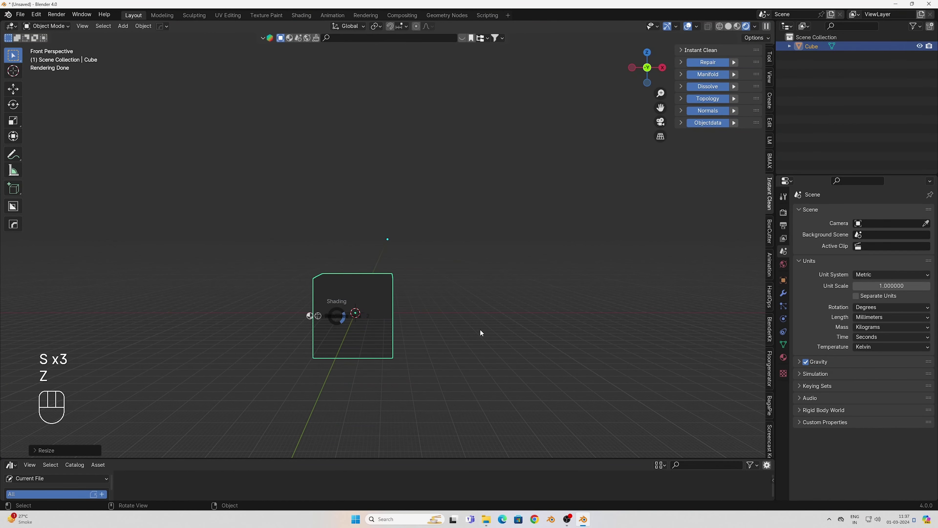
Step: In Edit Mode, add a series of evenly spaced vertical loop cuts across the cube's width
{"action": "key", "text": "Tab"}
{"action": "scroll", "coordinate": [348, 294], "scroll_direction": "up", "scroll_amount": 1}
{"action": "key", "text": "ctrl+r"}
{"action": "scroll", "coordinate": [347, 294], "scroll_direction": "up", "scroll_amount": 18}
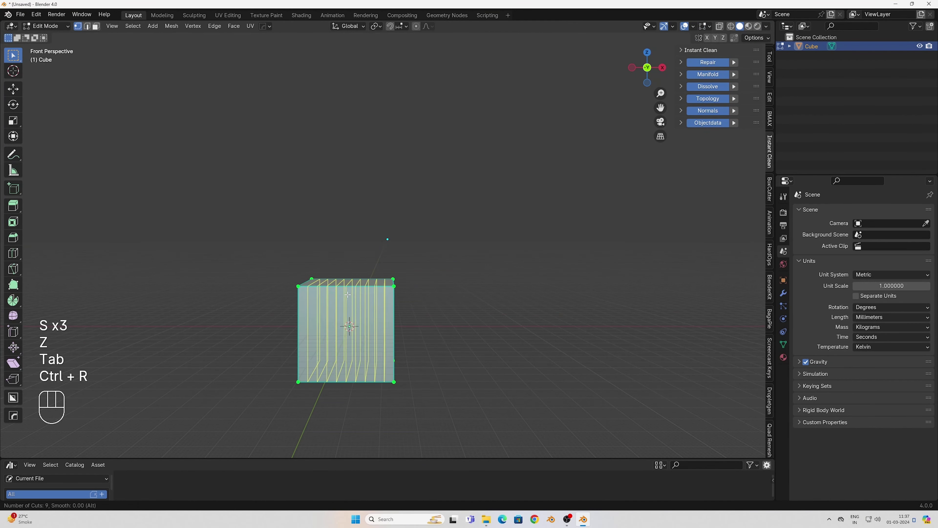
{"action": "left_click", "coordinate": [407, 310]}
{"action": "middle_click_drag", "start_coordinate": [407, 310], "coordinate": [391, 314]}
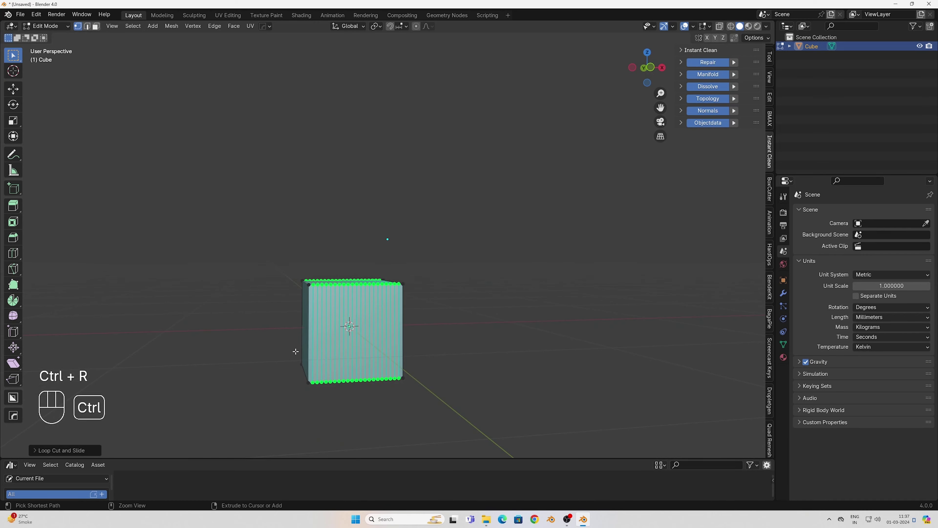
Step: Add a series of evenly spaced horizontal loop cuts up the cube's height
{"action": "key", "text": "ctrl+r"}
{"action": "scroll", "coordinate": [318, 342], "scroll_direction": "up", "scroll_amount": 18}
{"action": "left_click", "coordinate": [318, 342]}
{"action": "left_click", "coordinate": [319, 342]}
{"action": "middle_click_drag", "start_coordinate": [318, 342], "coordinate": [298, 358]}
Step: Add a third series of evenly spaced loop cuts across the cube's depth
{"action": "key", "text": "a"}
{"action": "middle_click_drag", "start_coordinate": [402, 329], "coordinate": [358, 326]}
{"action": "key", "text": "ctrl+r"}
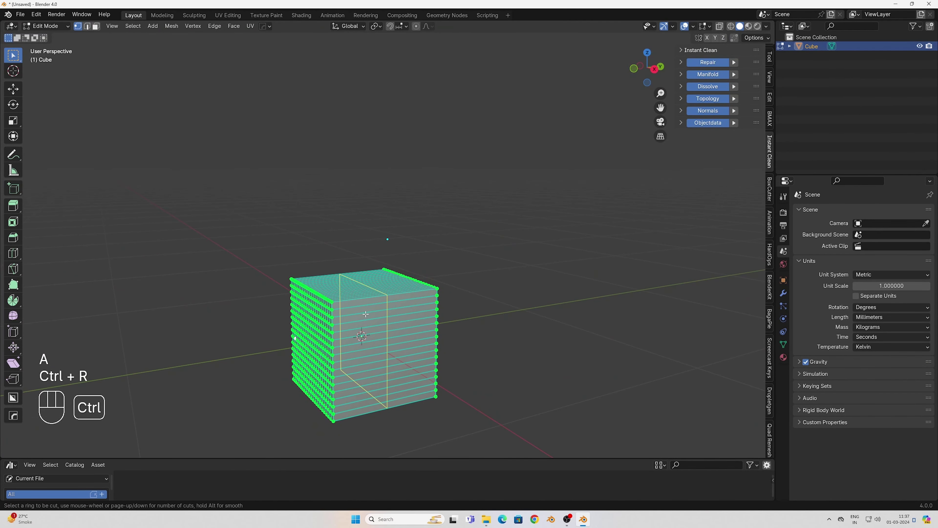
{"action": "scroll", "coordinate": [360, 330], "scroll_direction": "up", "scroll_amount": 18}
{"action": "left_click", "coordinate": [368, 341]}
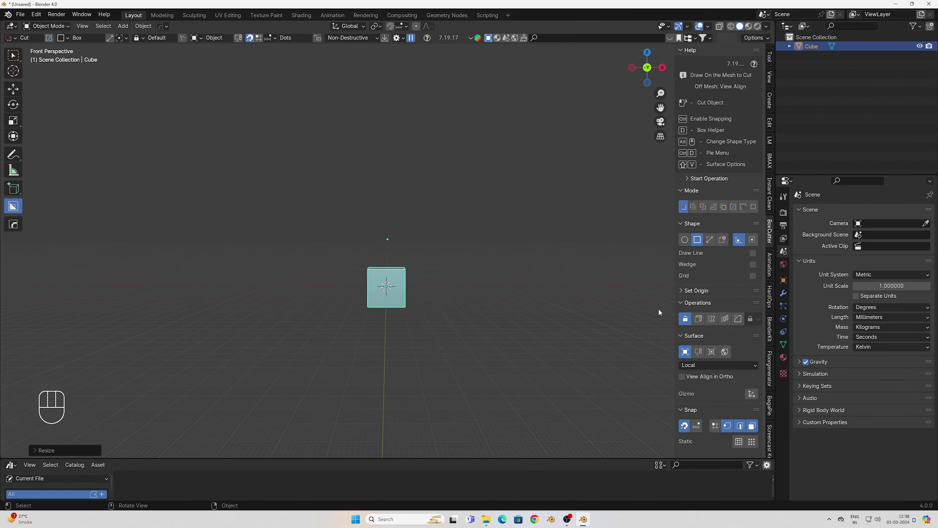
{"action": "key", "text": "d"}
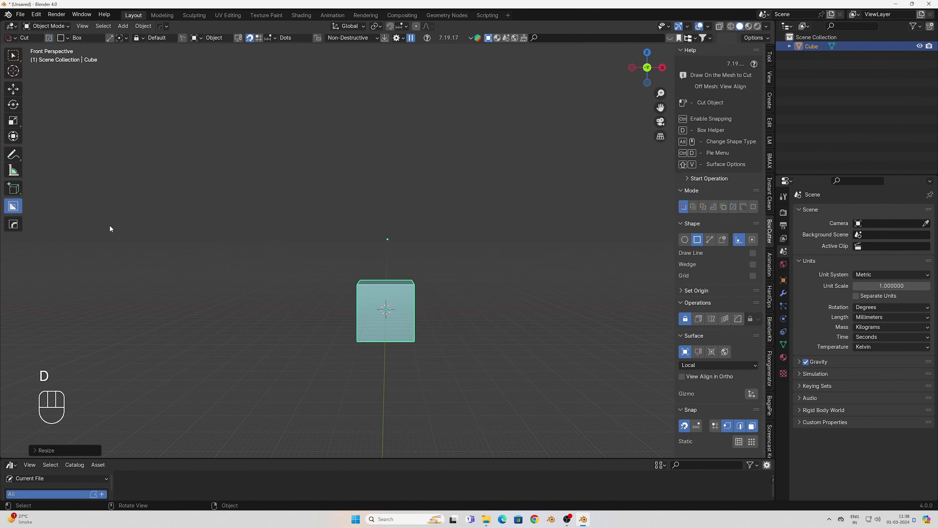
{"action": "scroll", "coordinate": [410, 340], "scroll_direction": "up", "scroll_amount": 5}
{"action": "mouse_move", "coordinate": [421, 364]}
{"action": "middle_mouse_down"}
{"action": "mouse_move", "coordinate": [444, 370]}
{"action": "mouse_move", "coordinate": [384, 270]}
{"action": "middle_mouse_up"}
{"action": "mouse_move", "coordinate": [374, 231]}
{"action": "left_mouse_down"}
{"action": "mouse_move", "coordinate": [381, 284]}
{"action": "mouse_move", "coordinate": [464, 310]}
{"action": "left_mouse_up"}
{"action": "right_click", "coordinate": [464, 313]}
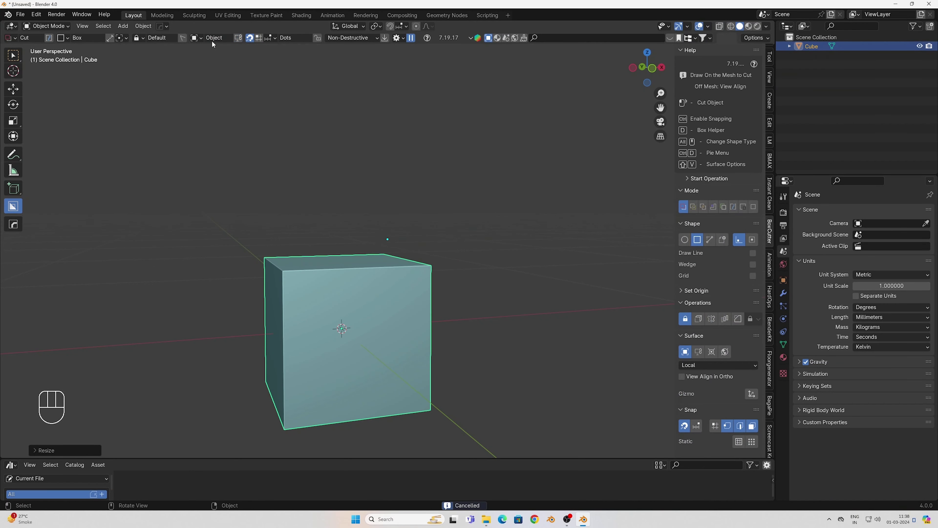
Step: Try a view-aligned box cut across the cube's upper edge with BoxCutter, and undo the cut
{"action": "mouse_move", "coordinate": [373, 256]}
{"action": "left_mouse_down"}
{"action": "mouse_move", "coordinate": [436, 276]}
{"action": "mouse_move", "coordinate": [451, 265]}
{"action": "left_mouse_up"}
{"action": "mouse_move", "coordinate": [469, 278]}
{"action": "middle_mouse_down"}
{"action": "mouse_move", "coordinate": [484, 290]}
{"action": "mouse_move", "coordinate": [520, 284]}
{"action": "middle_mouse_up"}
{"action": "right_click", "coordinate": [324, 243]}
{"action": "middle_click_drag", "start_coordinate": [330, 247], "coordinate": [401, 280]}
{"action": "key", "text": "ctrl+z"}
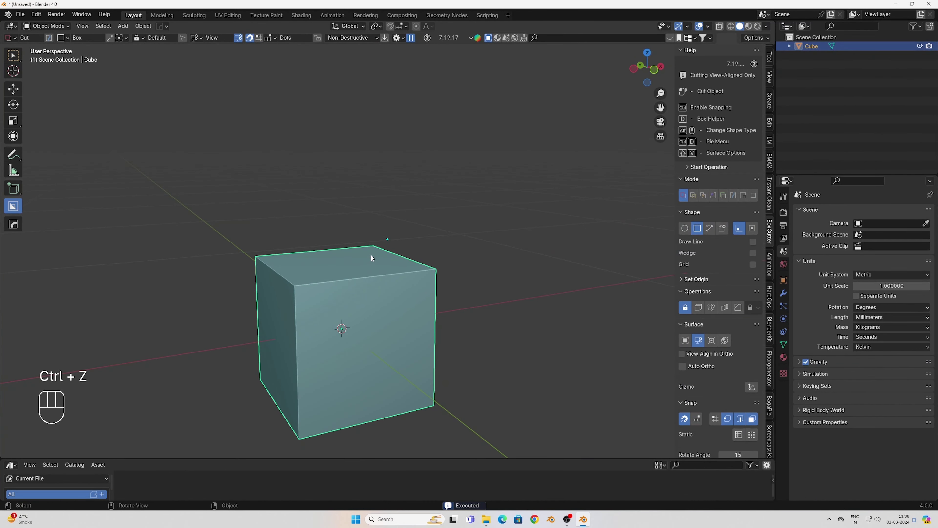
Step: From the front view, draw a box cut over the cube's upper corner, change it to an inset and confirm it
{"action": "key", "text": "KP_1"}
{"action": "mouse_move", "coordinate": [328, 234]}
{"action": "left_mouse_down"}
{"action": "mouse_move", "coordinate": [336, 286]}
{"action": "mouse_move", "coordinate": [454, 342]}
{"action": "left_mouse_up"}
{"action": "middle_click_drag", "start_coordinate": [455, 342], "coordinate": [350, 249]}
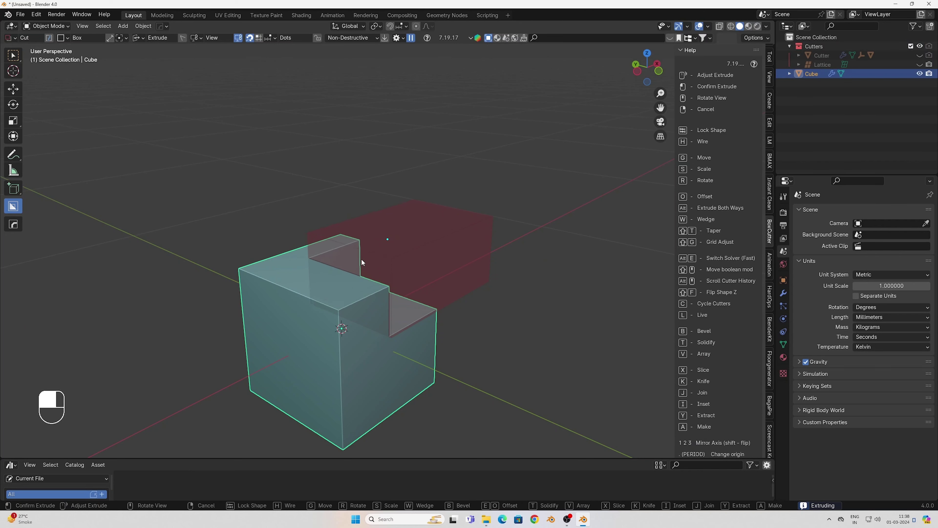
{"action": "key", "text": "i"}
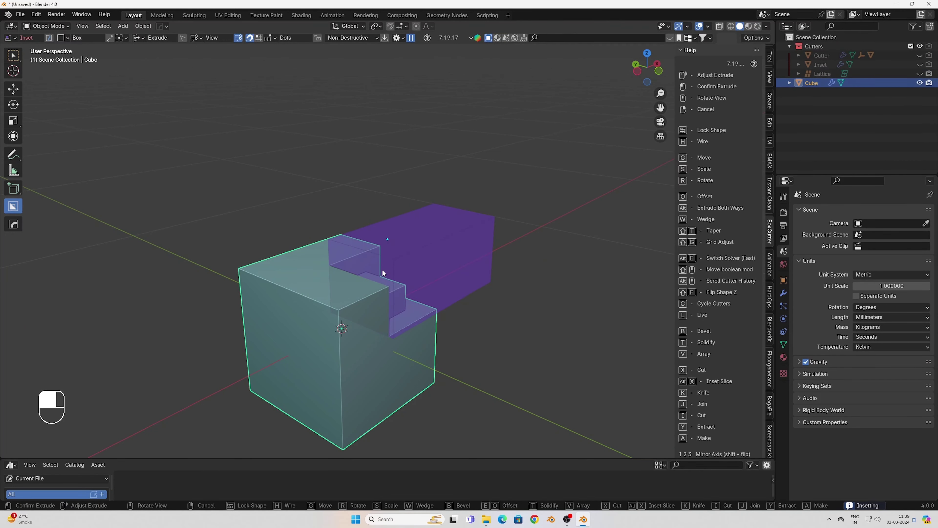
{"action": "mouse_move", "coordinate": [408, 266]}
{"action": "middle_mouse_down"}
{"action": "mouse_move", "coordinate": [508, 338]}
{"action": "mouse_move", "coordinate": [509, 355]}
{"action": "mouse_move", "coordinate": [468, 375]}
{"action": "mouse_move", "coordinate": [414, 362]}
{"action": "mouse_move", "coordinate": [442, 358]}
{"action": "middle_mouse_up"}
{"action": "left_click", "coordinate": [509, 355]}
Step: Switch the BoxCutter shape to a 32-vertex circle and cut a round hole through the cube over the inset's lower edge
{"action": "key", "text": "d"}
{"action": "left_click", "coordinate": [443, 356]}
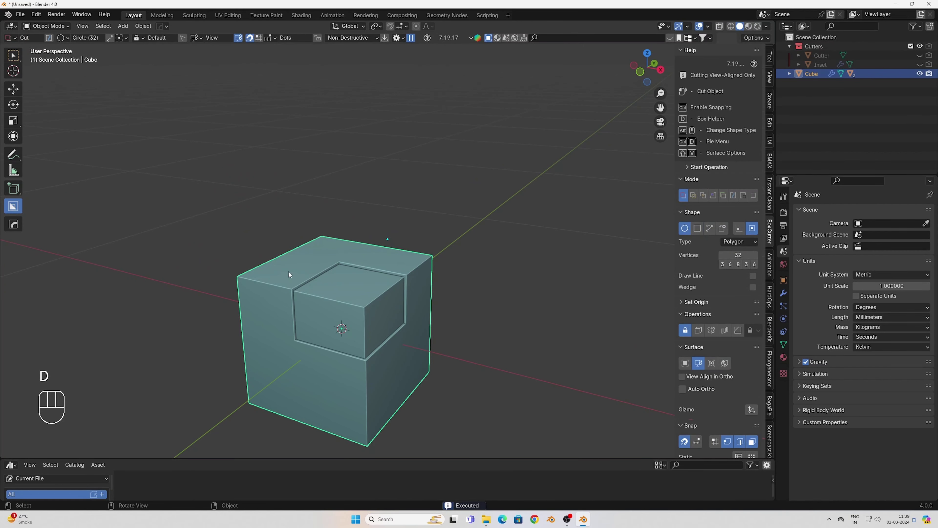
{"action": "left_click_drag", "start_coordinate": [290, 274], "coordinate": [303, 274]}
{"action": "right_click", "coordinate": [303, 274]}
{"action": "left_click", "coordinate": [260, 36]}
{"action": "key", "text": "ctrl"}
{"action": "left_click", "coordinate": [258, 37]}
{"action": "key", "text": "ctrl"}
{"action": "left_click_drag", "start_coordinate": [331, 349], "coordinate": [356, 376]}
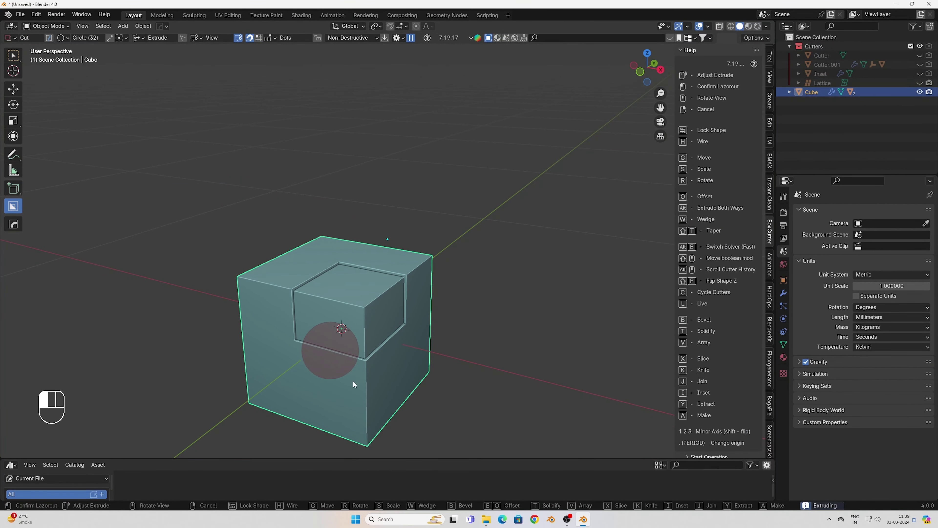
{"action": "key", "text": "Return"}
Step: Bring up the round hole's cutter with the HardOps boolean scroll
{"action": "middle_click_drag", "start_coordinate": [372, 328], "coordinate": [387, 349]}
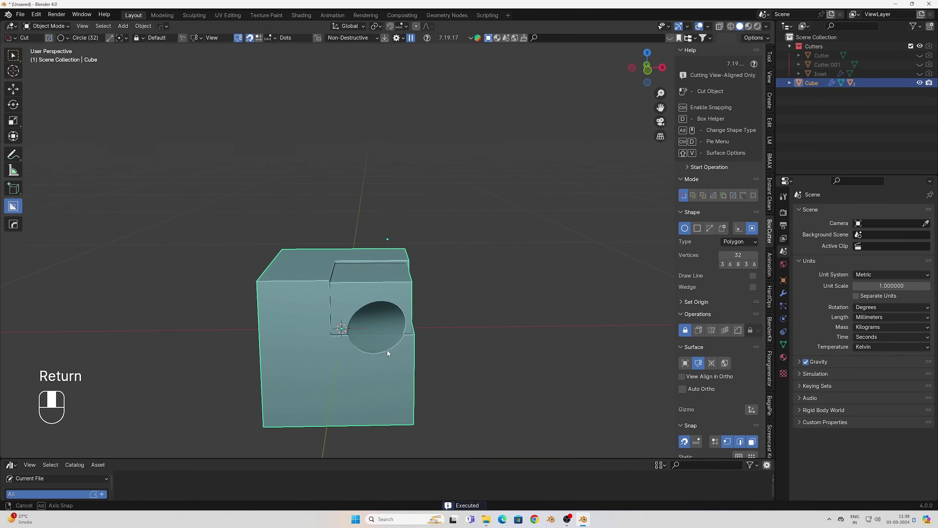
{"action": "key", "text": "q"}
{"action": "left_click", "coordinate": [365, 329]}
{"action": "left_click", "coordinate": [401, 330]}
{"action": "scroll", "coordinate": [723, 126], "scroll_direction": "up", "scroll_amount": 10}
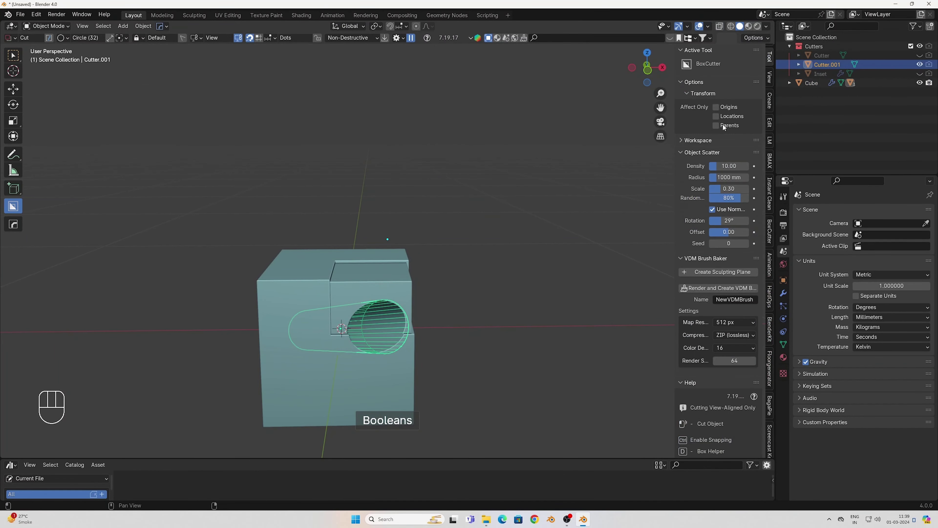
Step: Edit the round cutter's X, Y and Z rotation together, and rotate it so the hole enters the cube's side face
{"action": "left_click", "coordinate": [769, 55]}
{"action": "left_click_drag", "start_coordinate": [721, 111], "coordinate": [721, 129]}
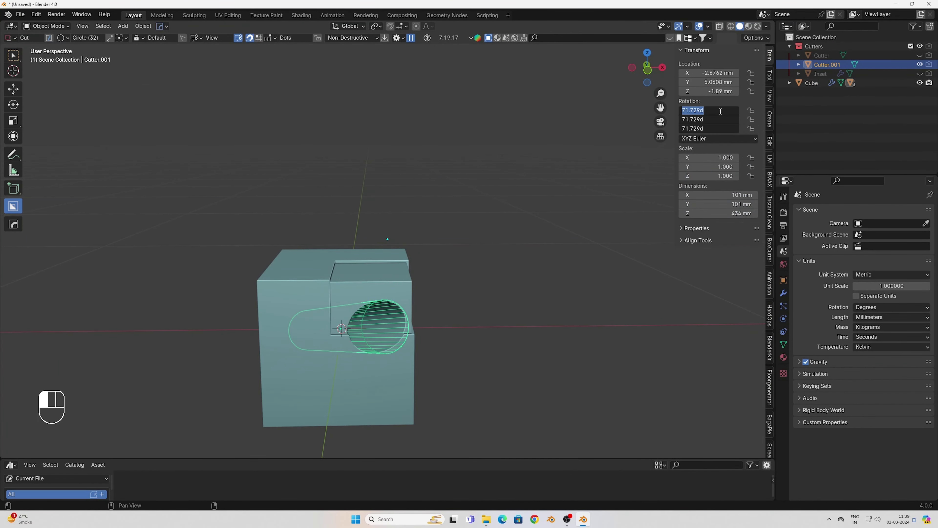
{"action": "key", "text": "Return"}
{"action": "middle_click_drag", "start_coordinate": [426, 392], "coordinate": [330, 344]}
{"action": "key", "text": "r"}
{"action": "left_click", "coordinate": [455, 338]}
Step: Select the cube and sharpen it with the HardOps Sharpen operation
{"action": "middle_click_drag", "start_coordinate": [452, 337], "coordinate": [406, 167]}
{"action": "left_click", "coordinate": [421, 291]}
{"action": "key", "text": "w"}
{"action": "left_click", "coordinate": [422, 355]}
Step: Delete the round cutter, and check the cube's mesh in Edit Mode with vertex selection
{"action": "key", "text": "Delete"}
{"action": "key", "text": "ctrl+z"}
{"action": "key", "text": "Delete"}
{"action": "key", "text": "Tab"}
{"action": "left_click", "coordinate": [399, 294]}
{"action": "key", "text": "Tab"}
{"action": "key", "text": "1"}
{"action": "scroll", "coordinate": [409, 324], "scroll_direction": "up", "scroll_amount": 2}
{"action": "middle_click_drag", "start_coordinate": [404, 277], "coordinate": [428, 274]}
{"action": "key", "text": "Tab"}
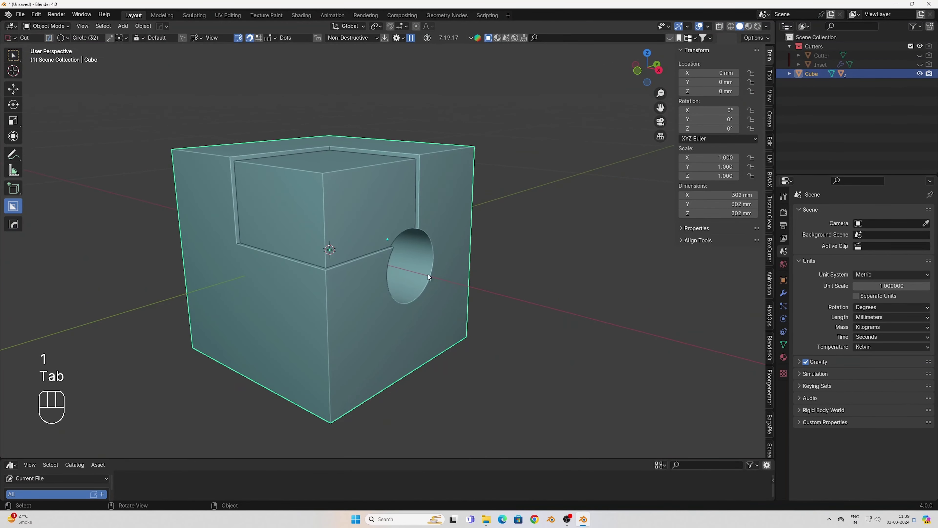
Step: Examine the HardOps operators, modifiers and shading options for the cube in Object Mode and Edit Mode
{"action": "left_click", "coordinate": [769, 290]}
{"action": "left_click", "coordinate": [769, 316]}
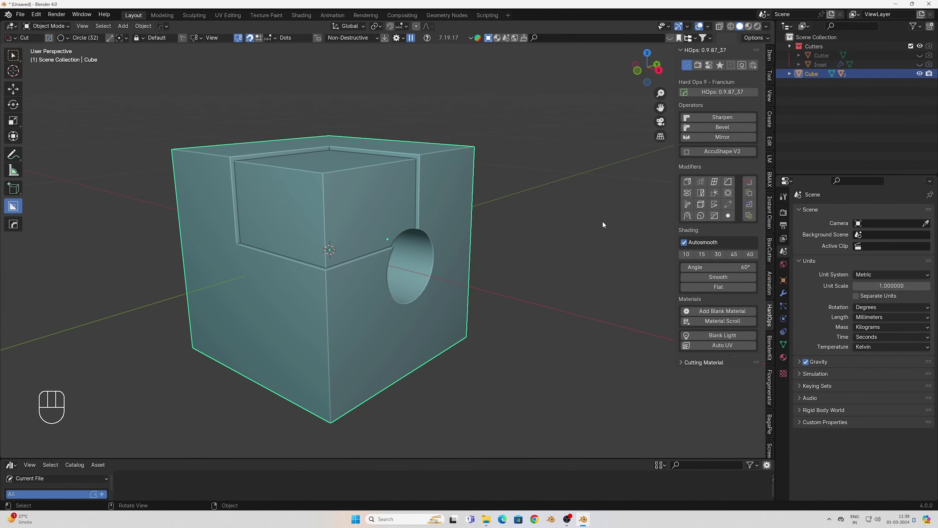
{"action": "scroll", "coordinate": [456, 236], "scroll_direction": "down", "scroll_amount": 4}
{"action": "middle_click_drag", "start_coordinate": [450, 236], "coordinate": [468, 232]}
{"action": "scroll", "coordinate": [415, 265], "scroll_direction": "up", "scroll_amount": 2}
{"action": "middle_click_drag", "start_coordinate": [415, 264], "coordinate": [428, 264]}
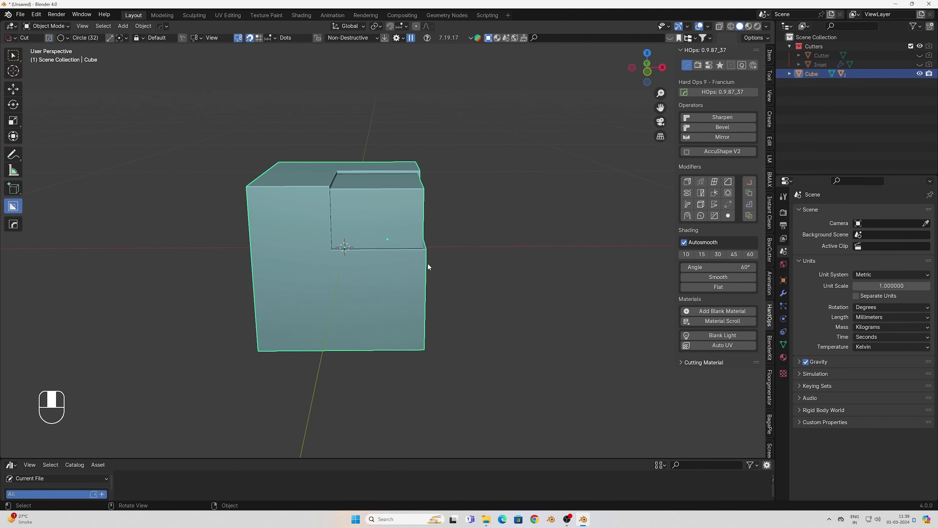
{"action": "key", "text": "Tab"}
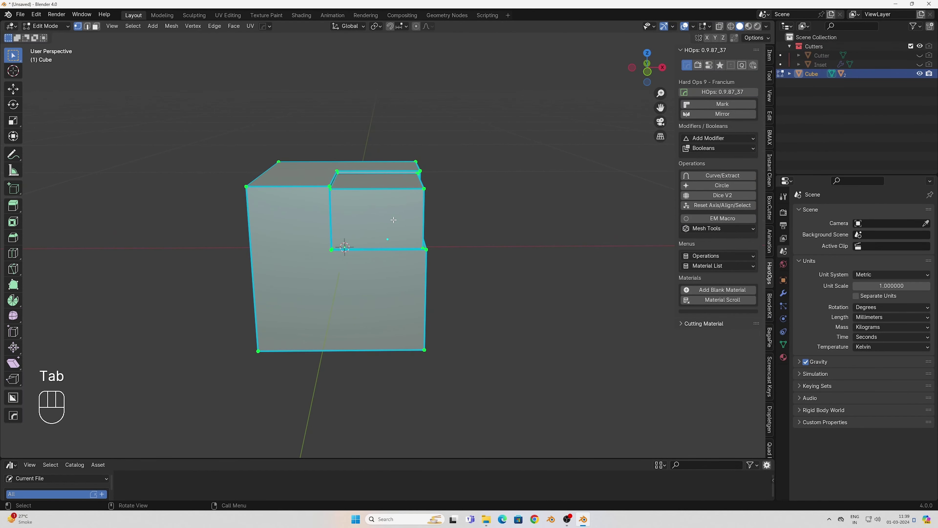
{"action": "key", "text": "Tab"}
Step: Look over the HardOps quick menu and its Solidify, Bevel and Sharpen choices, and leave it without choosing one
{"action": "key", "text": "w"}
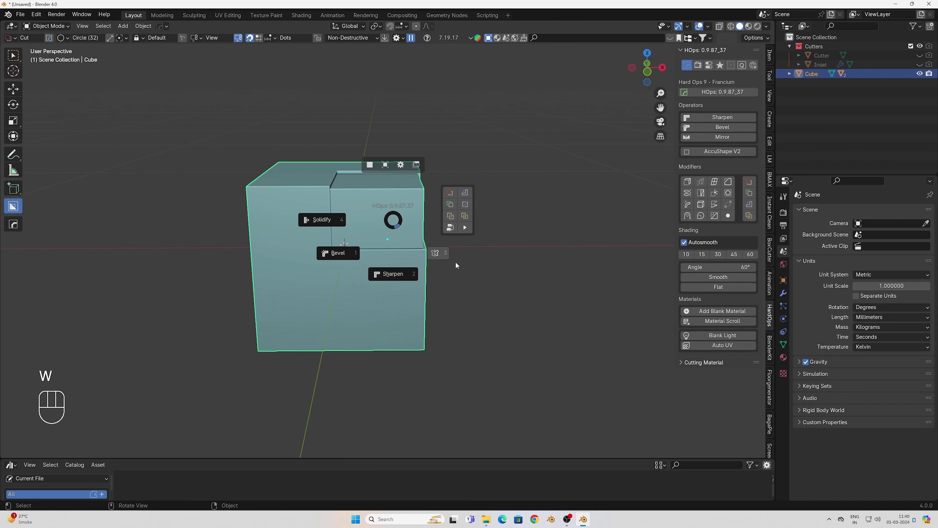
{"action": "key", "text": "Escape"}
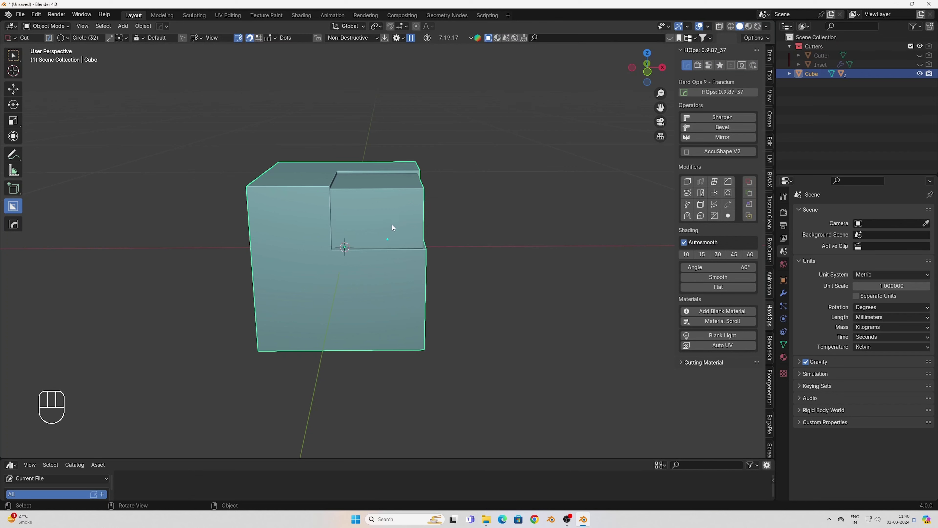
{"action": "key", "text": "ctrl+w"}
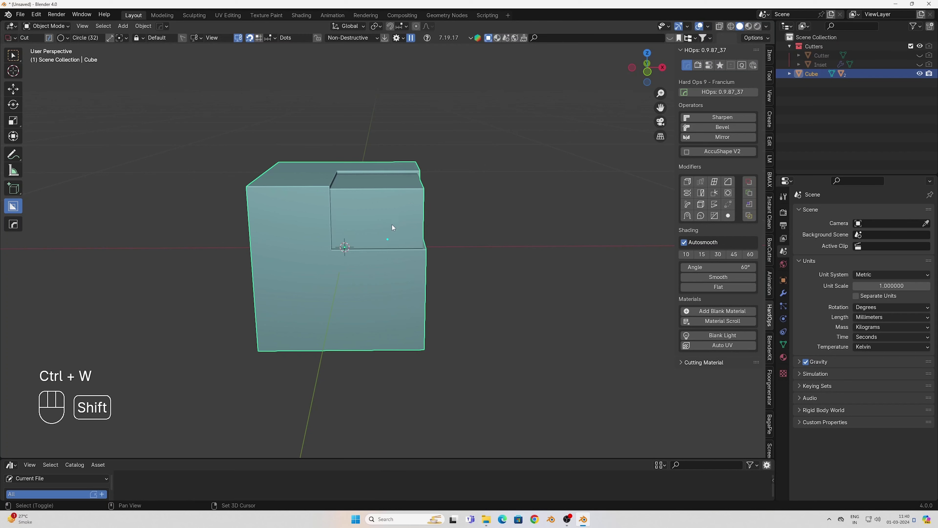
{"action": "key", "text": "shift+w"}
{"action": "key", "text": "Tab"}
{"action": "key", "text": "Tab"}
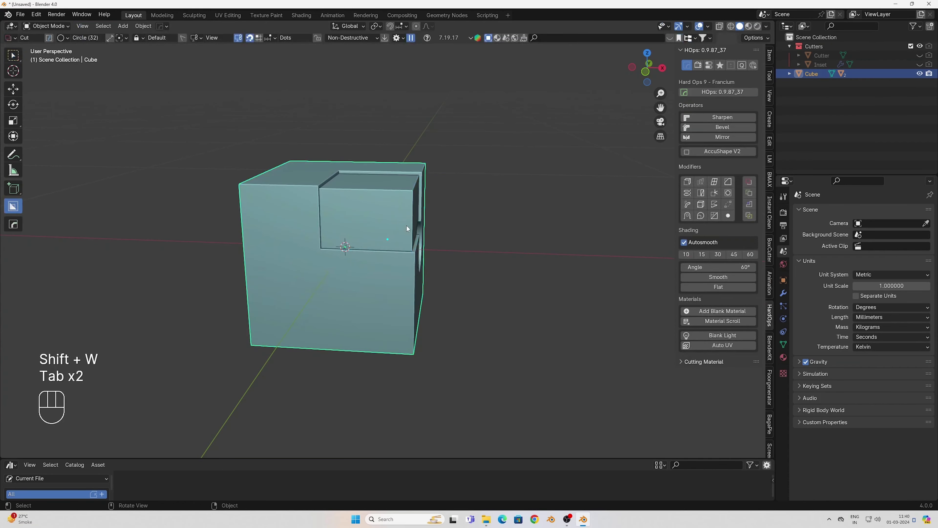
Step: Mirror the cube's cuts across the X axis with the HardOps Mirror modifier
{"action": "key", "text": "w"}
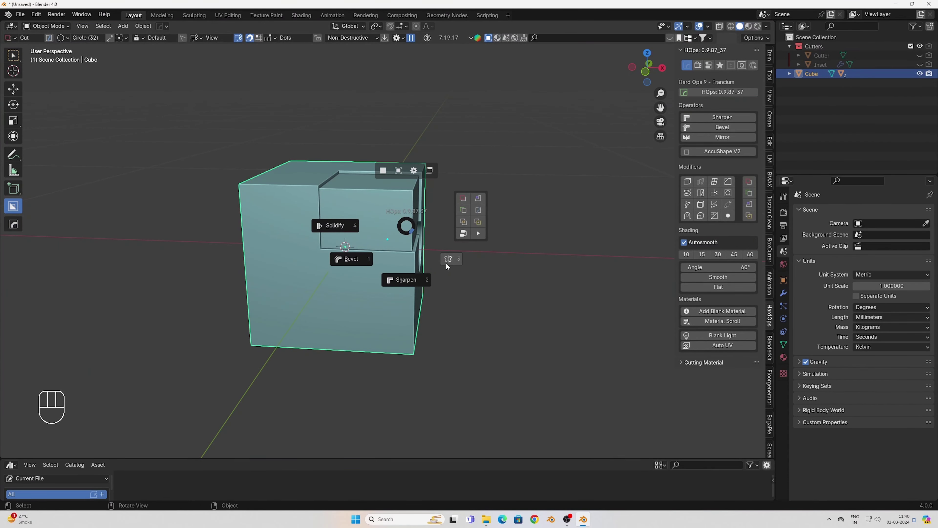
{"action": "left_click", "coordinate": [570, 326]}
{"action": "left_click", "coordinate": [412, 248]}
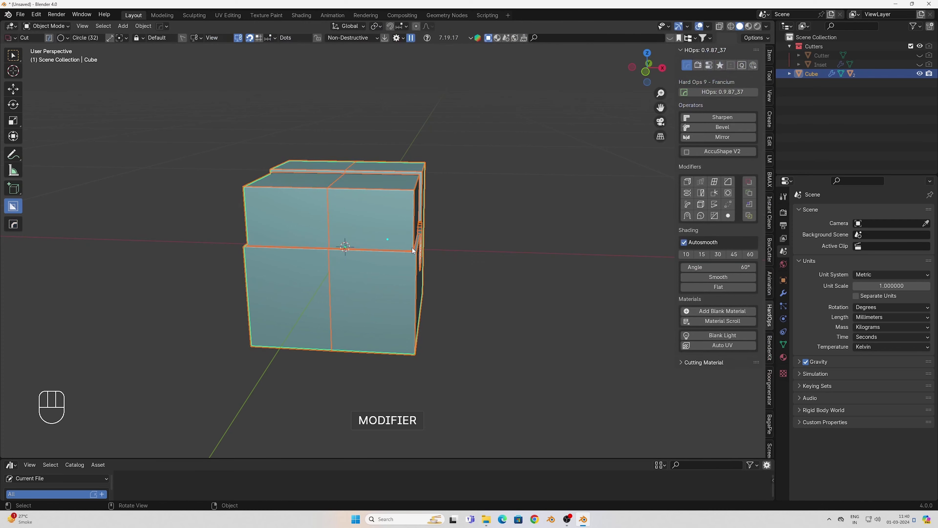
{"action": "middle_click_drag", "start_coordinate": [409, 271], "coordinate": [471, 275]}
Step: Sharpen the mirrored cube with HardOps, and view the MESHmachine Plug Libraries
{"action": "middle_click_drag", "start_coordinate": [437, 266], "coordinate": [375, 229]}
{"action": "key", "text": "w"}
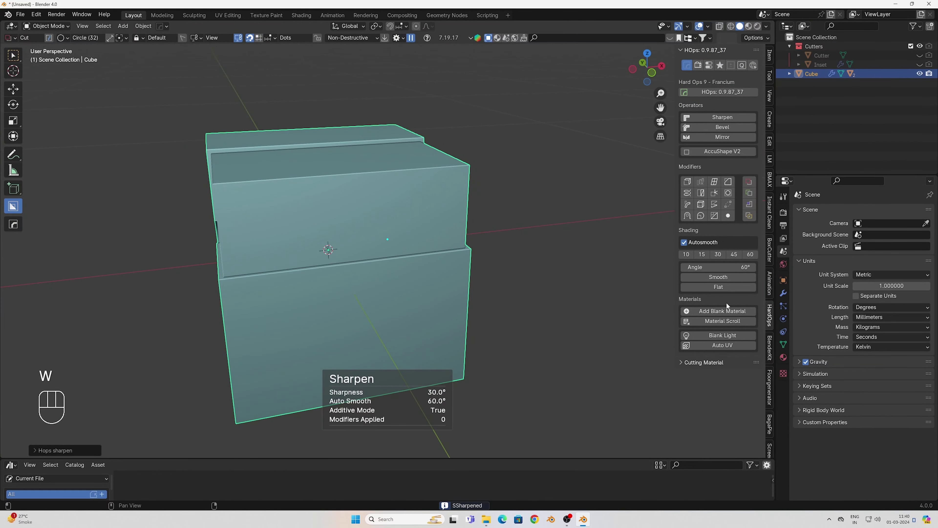
{"action": "key", "text": "y"}
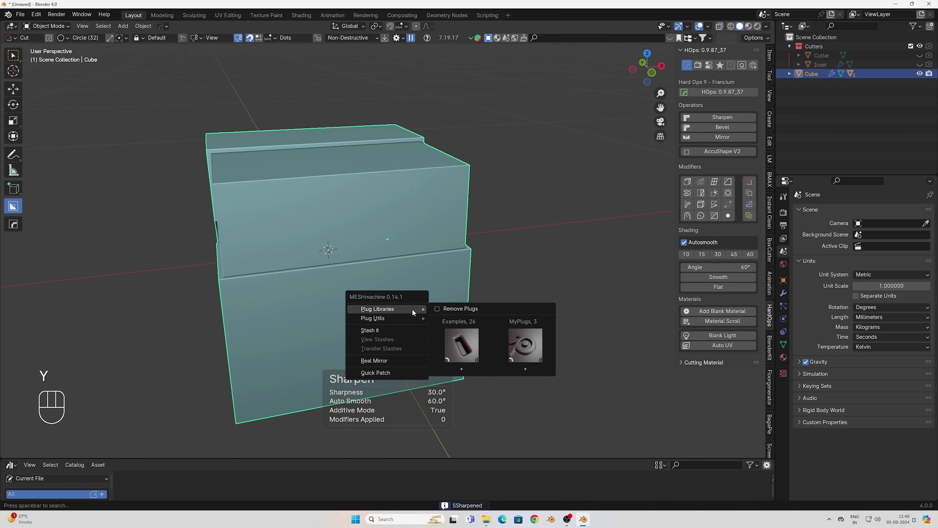
{"action": "left_click", "coordinate": [555, 301]}
Step: Open the BlenderKit asset search, and browse its scenes and its models
{"action": "left_click", "coordinate": [770, 351]}
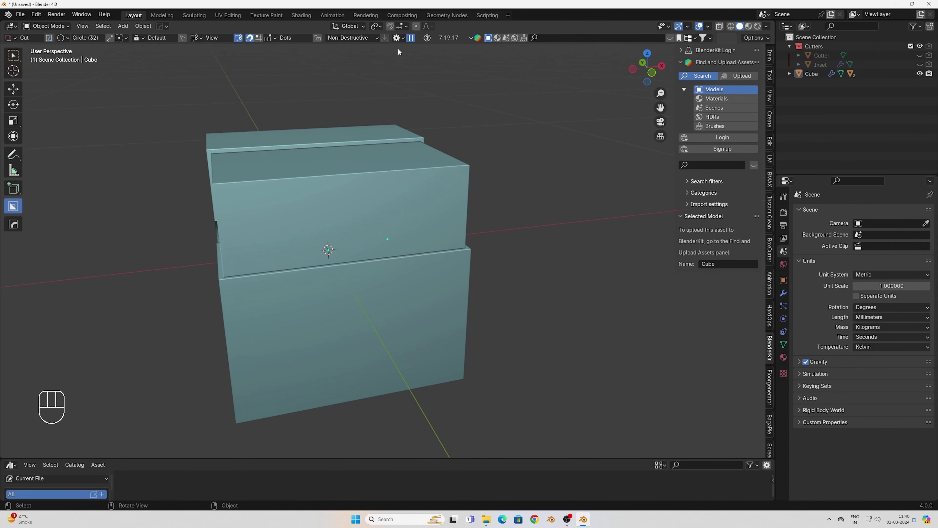
{"action": "middle_click_drag", "start_coordinate": [398, 52], "coordinate": [591, 42]}
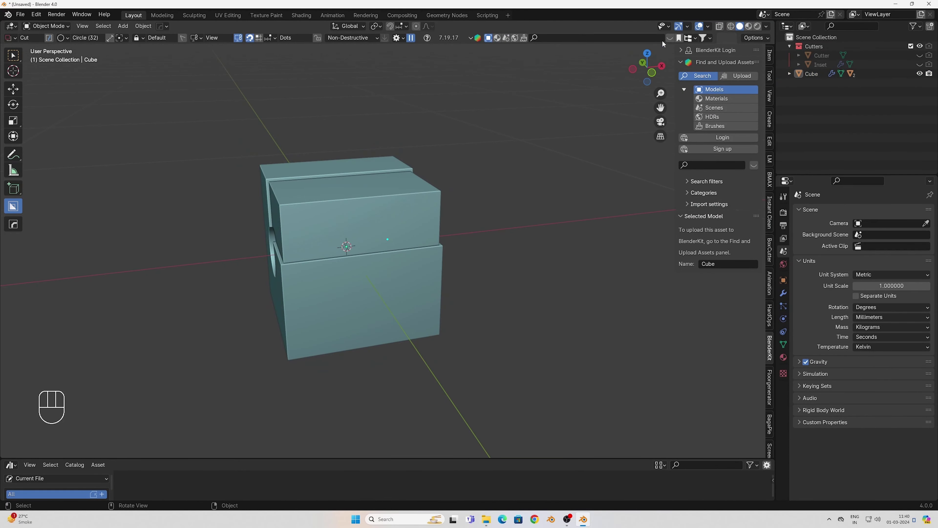
{"action": "left_click", "coordinate": [711, 107]}
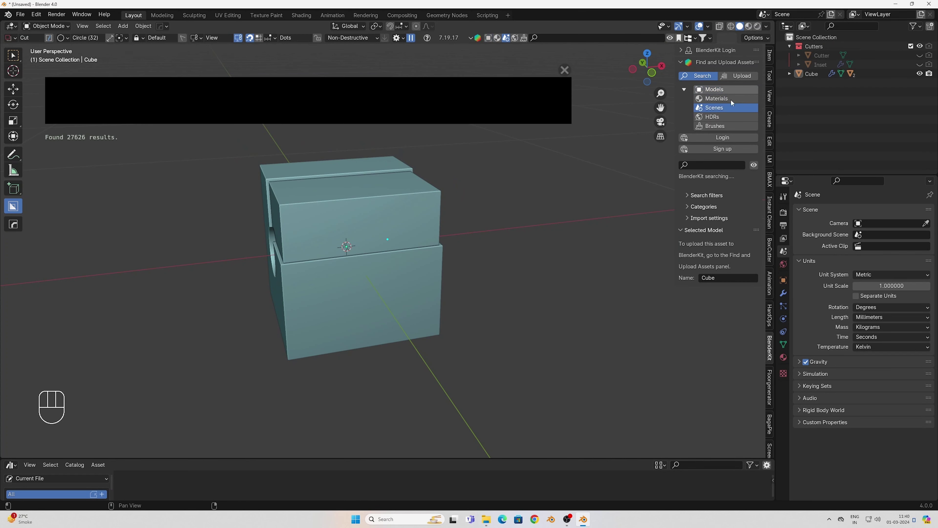
{"action": "left_click", "coordinate": [717, 90]}
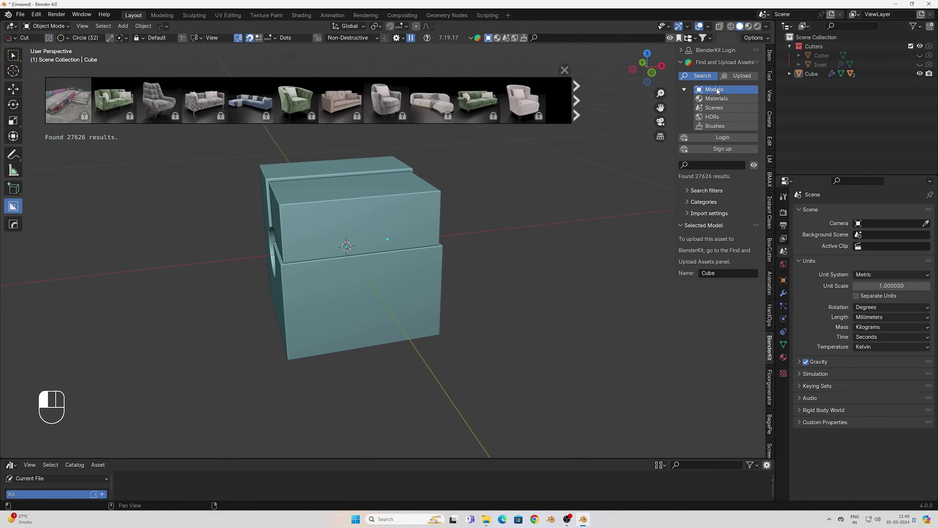
Step: Search BlenderKit's models for "tree" and browse further through the tree assets
{"action": "left_click", "coordinate": [586, 36]}
{"action": "type", "text": "tree"}
{"action": "key", "text": "Return"}
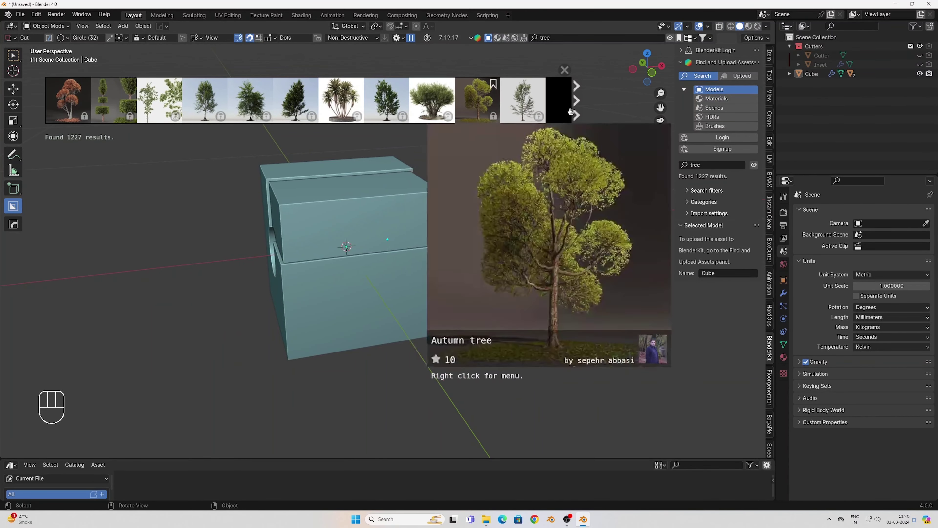
{"action": "left_click", "coordinate": [578, 101]}
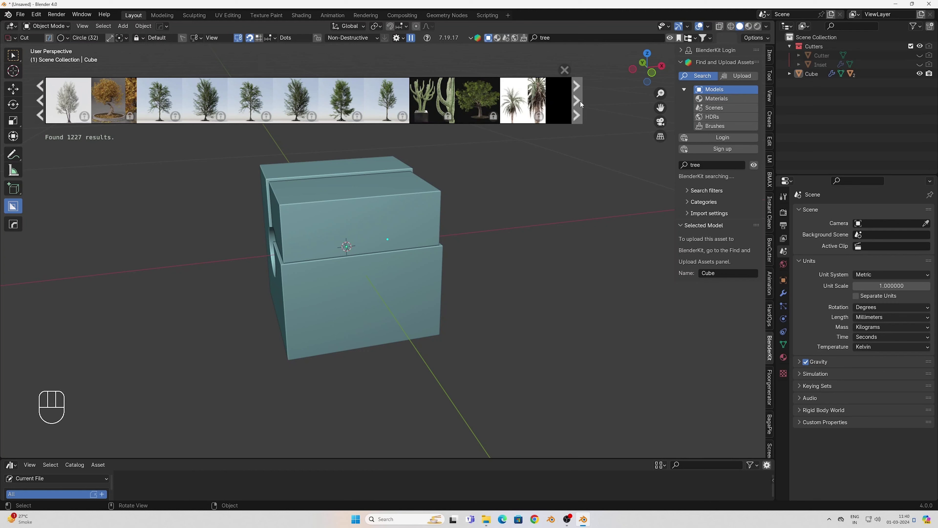
{"action": "left_click", "coordinate": [578, 100]}
{"action": "left_click", "coordinate": [578, 101]}
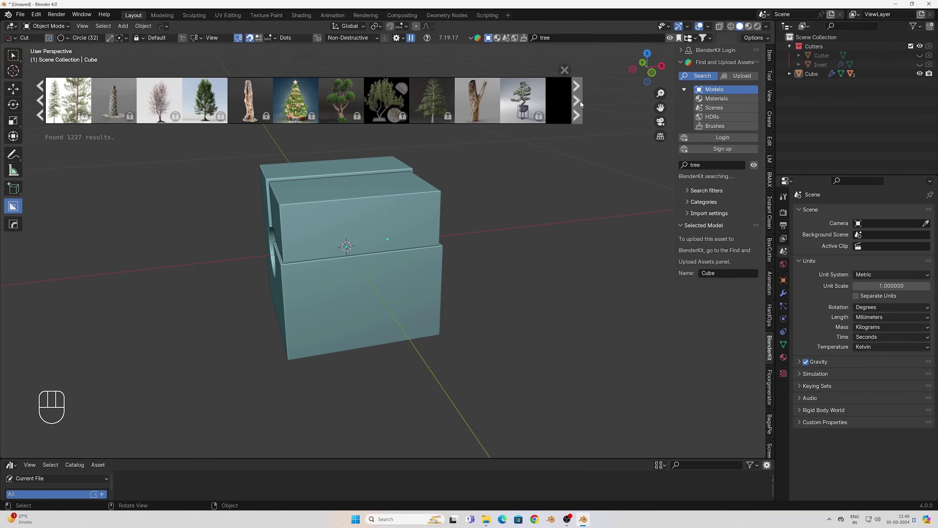
{"action": "left_click", "coordinate": [580, 101]}
Step: Download the Bonsai Tree model from BlenderKit and place it beside the cube
{"action": "mouse_move", "coordinate": [443, 116]}
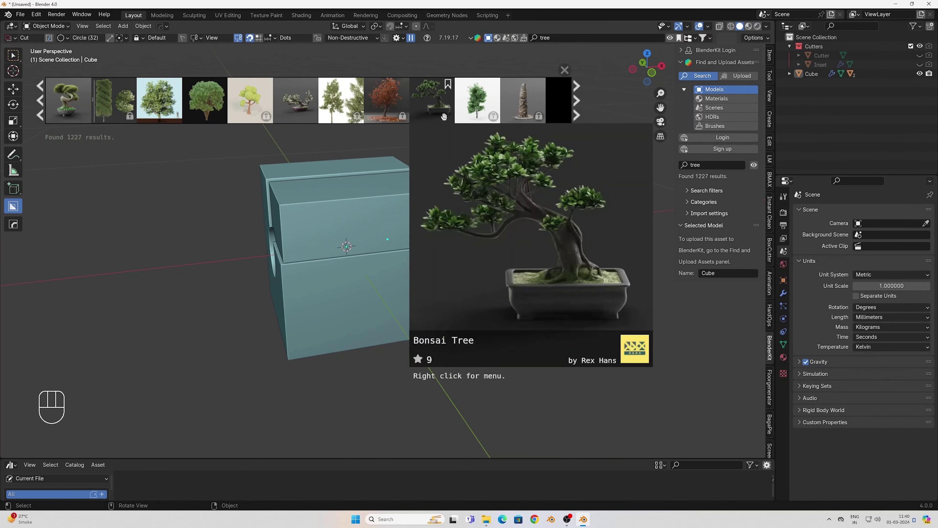
{"action": "left_click_drag", "start_coordinate": [443, 116], "coordinate": [451, 247]}
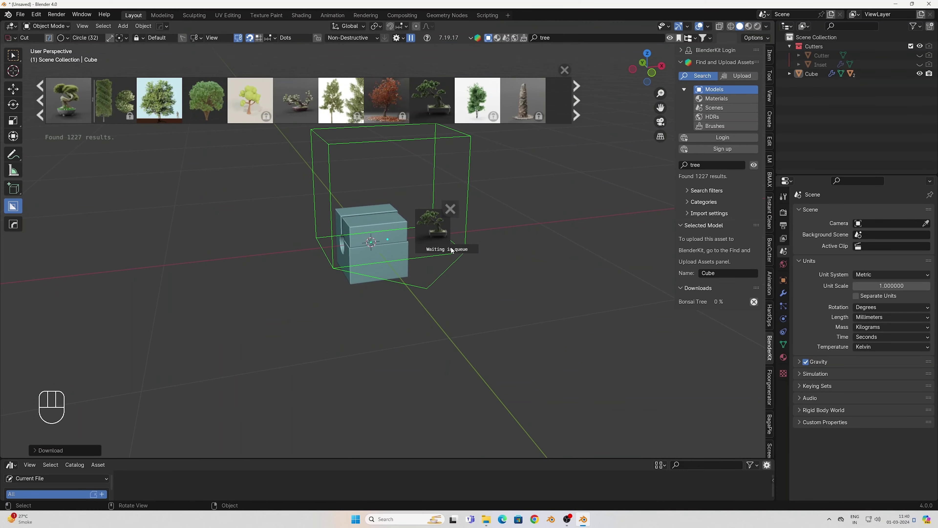
{"action": "scroll", "coordinate": [495, 255], "scroll_direction": "up", "scroll_amount": 4}
{"action": "scroll", "coordinate": [495, 255], "scroll_direction": "down", "scroll_amount": 4}
{"action": "mouse_move", "coordinate": [497, 255]}
{"action": "middle_mouse_down"}
{"action": "mouse_move", "coordinate": [479, 248]}
{"action": "mouse_move", "coordinate": [488, 182]}
{"action": "mouse_move", "coordinate": [498, 250]}
{"action": "mouse_move", "coordinate": [469, 288]}
{"action": "middle_mouse_up"}
Step: Show the viewport in Rendered shading and turn off Scene World so the tree is lit by the built-in HDRI
{"action": "key", "text": "z"}
{"action": "left_click", "coordinate": [482, 222]}
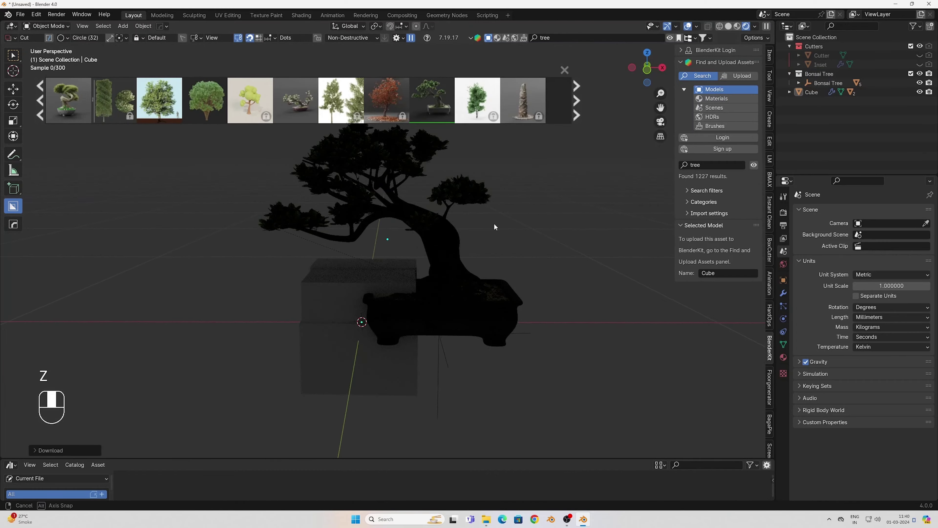
{"action": "middle_click_drag", "start_coordinate": [494, 227], "coordinate": [502, 222]}
{"action": "left_click", "coordinate": [755, 27]}
{"action": "left_click", "coordinate": [703, 109]}
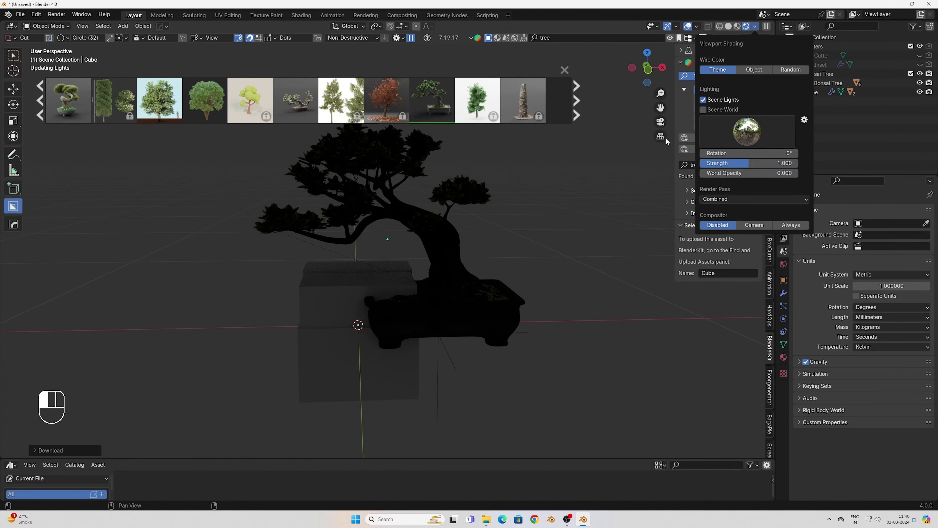
{"action": "mouse_move", "coordinate": [521, 279]}
{"action": "middle_mouse_down"}
{"action": "mouse_move", "coordinate": [576, 277]}
{"action": "mouse_move", "coordinate": [510, 275]}
{"action": "middle_mouse_up"}
Step: Switch the BlenderKit search to materials and search for "wood"
{"action": "left_click", "coordinate": [716, 98]}
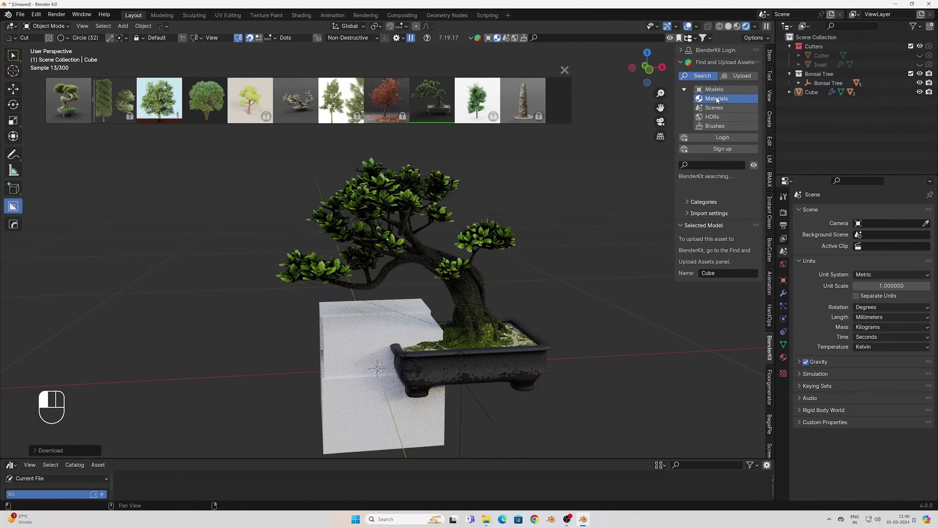
{"action": "left_click", "coordinate": [547, 39]}
{"action": "type", "text": "w"}
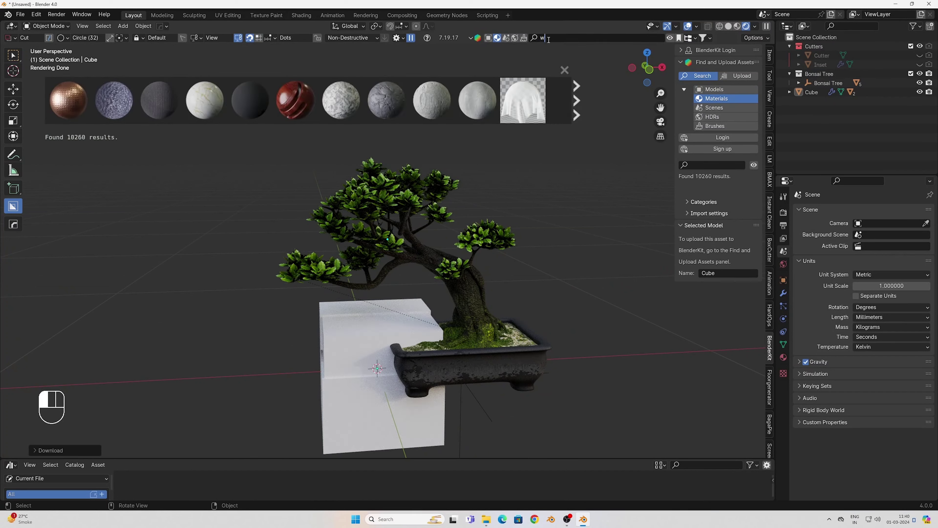
{"action": "type", "text": "ood"}
{"action": "key", "text": "Return"}
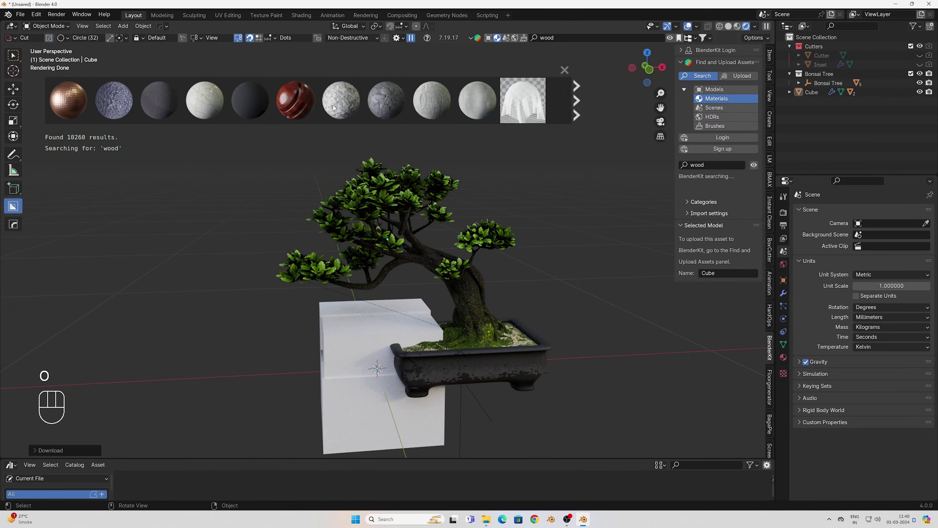
Step: Apply a light wood material from BlenderKit to the cube
{"action": "left_click_drag", "start_coordinate": [127, 98], "coordinate": [361, 364]}
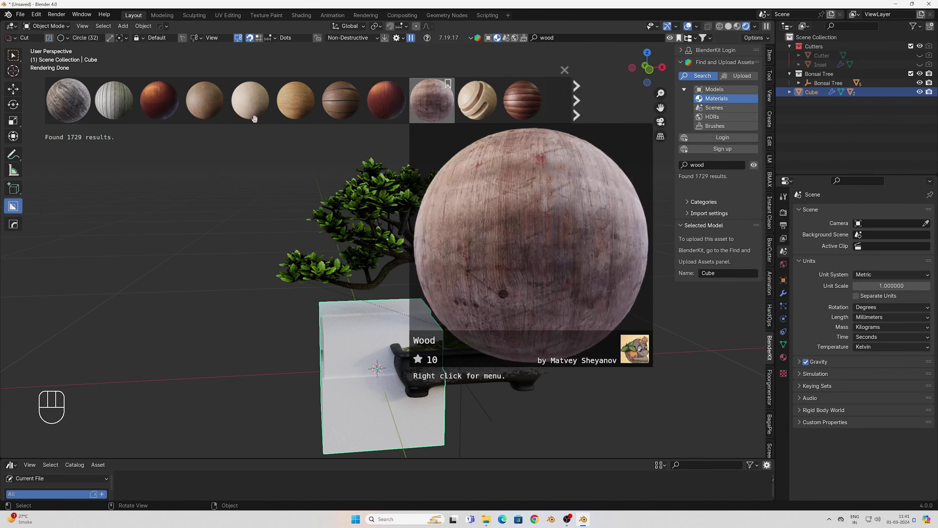
{"action": "mouse_move", "coordinate": [477, 100]}
{"action": "left_mouse_down"}
{"action": "mouse_move", "coordinate": [380, 392]}
{"action": "mouse_move", "coordinate": [419, 384]}
{"action": "left_mouse_up"}
{"action": "middle_click_drag", "start_coordinate": [548, 369], "coordinate": [624, 316], "text": "shift"}
{"action": "scroll", "coordinate": [497, 349], "scroll_direction": "up", "scroll_amount": 4}
{"action": "middle_click_drag", "start_coordinate": [505, 358], "coordinate": [454, 385]}
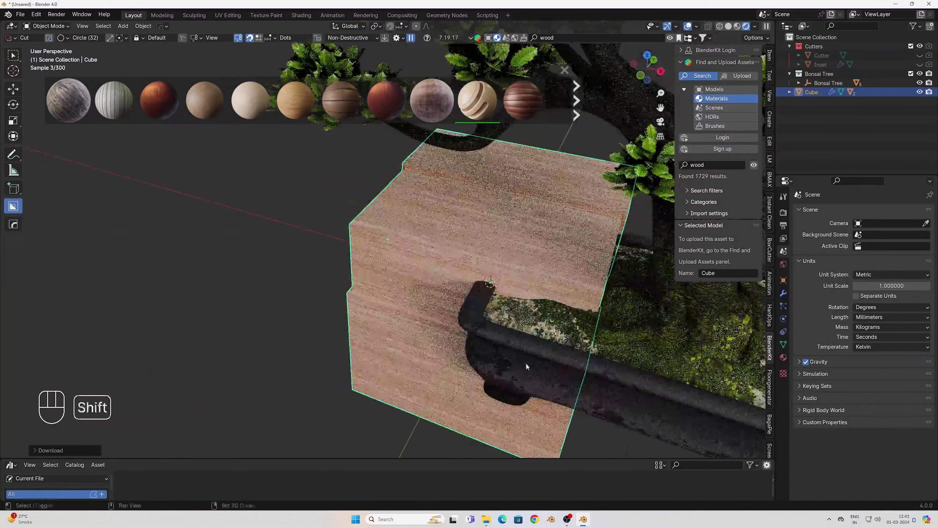
Step: Delete all the visible objects, including the cube and the bonsai tree
{"action": "middle_click_drag", "start_coordinate": [526, 361], "coordinate": [262, 258]}
{"action": "key", "text": "a"}
{"action": "key", "text": "Delete"}
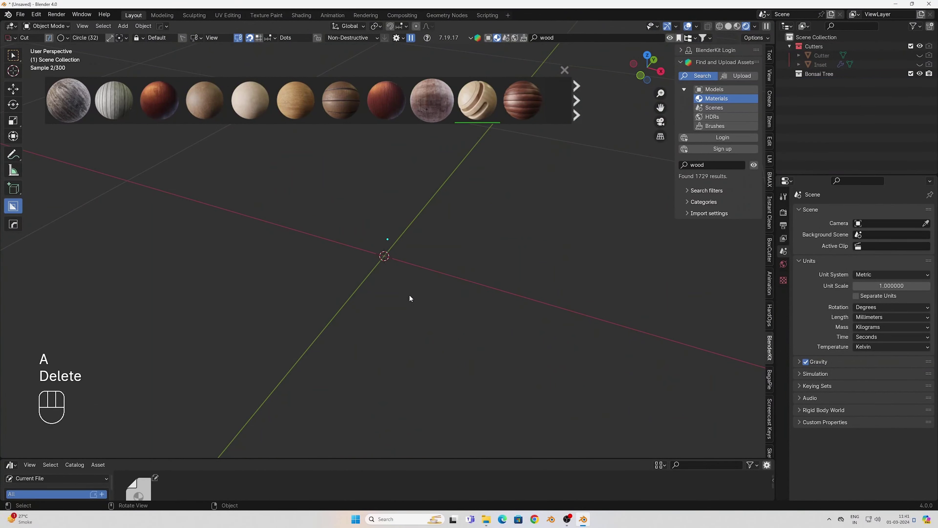
{"action": "left_click_drag", "start_coordinate": [572, 274], "coordinate": [588, 305]}
{"action": "middle_click_drag", "start_coordinate": [588, 305], "coordinate": [584, 302]}
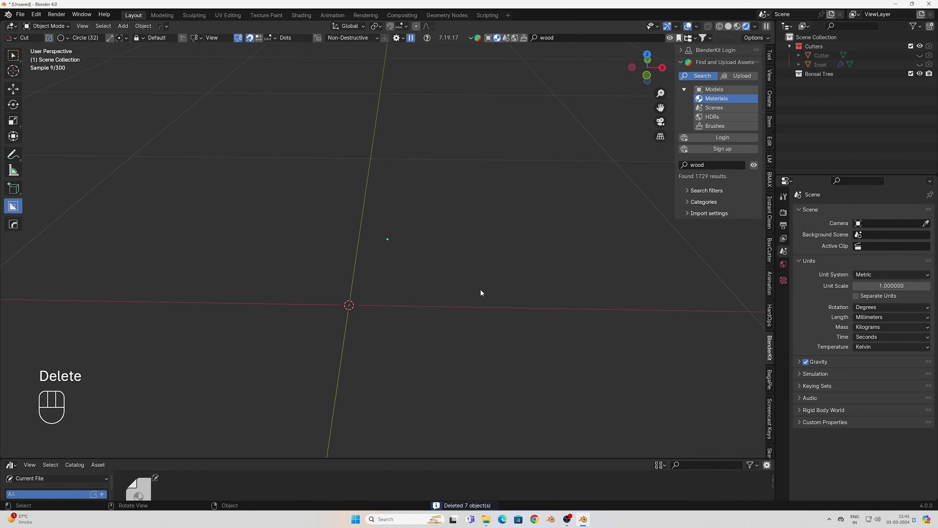
Step: Add a plane mesh at the 3D cursor and scale it up
{"action": "key", "text": "shift+a"}
{"action": "mouse_move", "coordinate": [365, 260]}
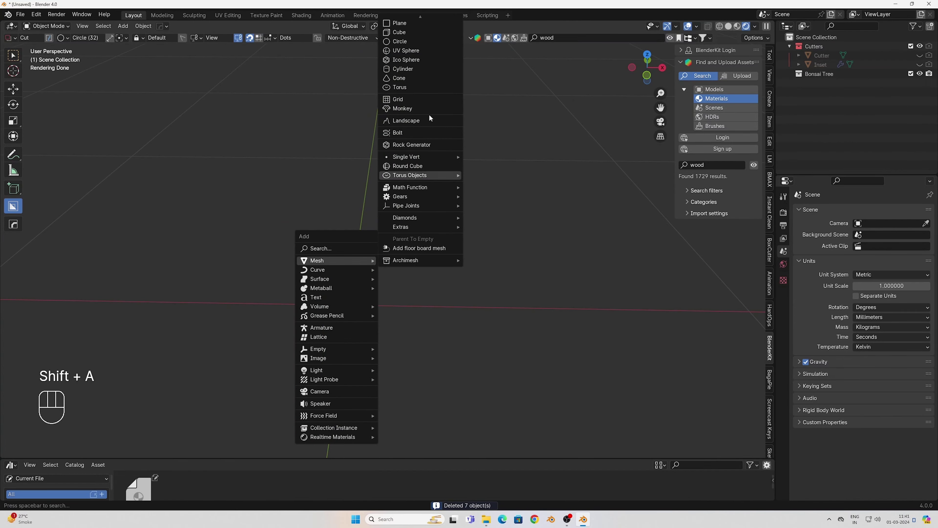
{"action": "left_click", "coordinate": [401, 23]}
{"action": "key", "text": "s"}
{"action": "key", "text": "s"}
{"action": "key", "text": "s"}
{"action": "left_click", "coordinate": [437, 255]}
Step: Return the viewport to Solid shading and convert the plane to a floor object with Floorgenerator
{"action": "key", "text": "z"}
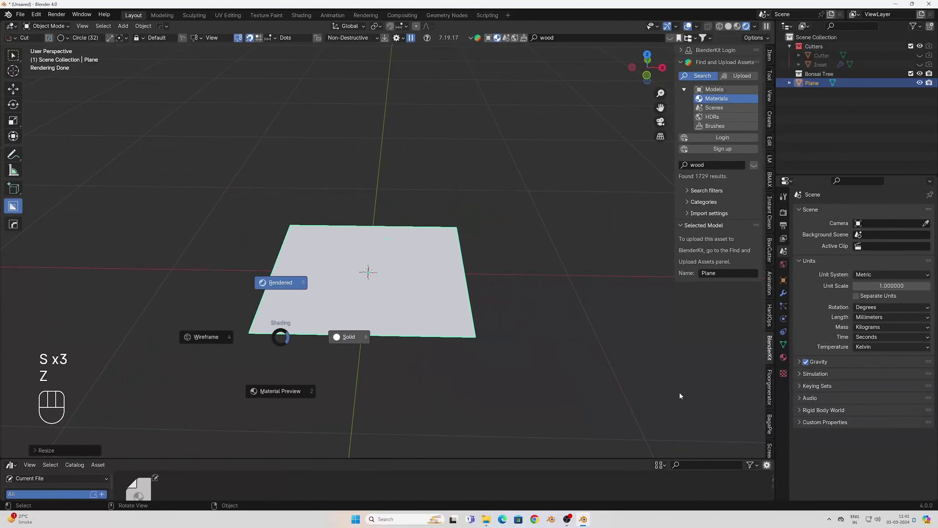
{"action": "left_click", "coordinate": [769, 380]}
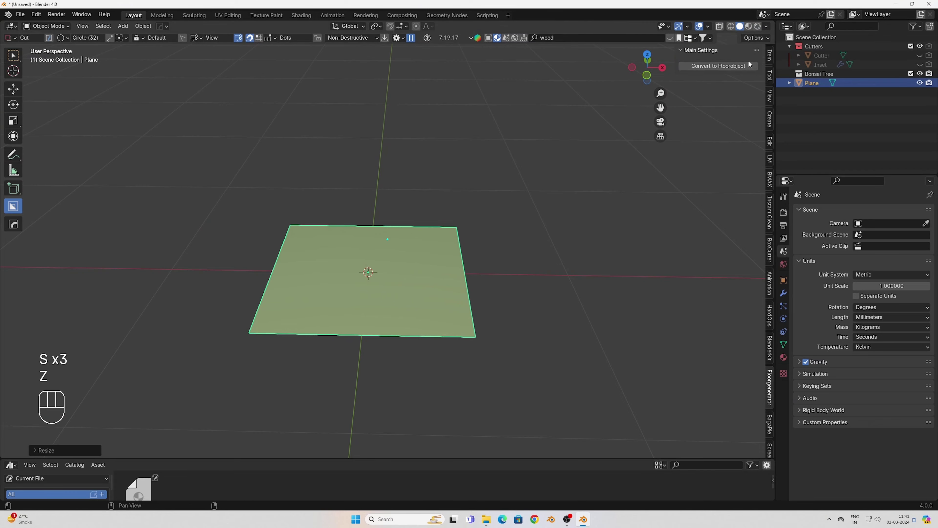
{"action": "left_click", "coordinate": [718, 66]}
{"action": "middle_click_drag", "start_coordinate": [444, 309], "coordinate": [400, 329], "text": "shift"}
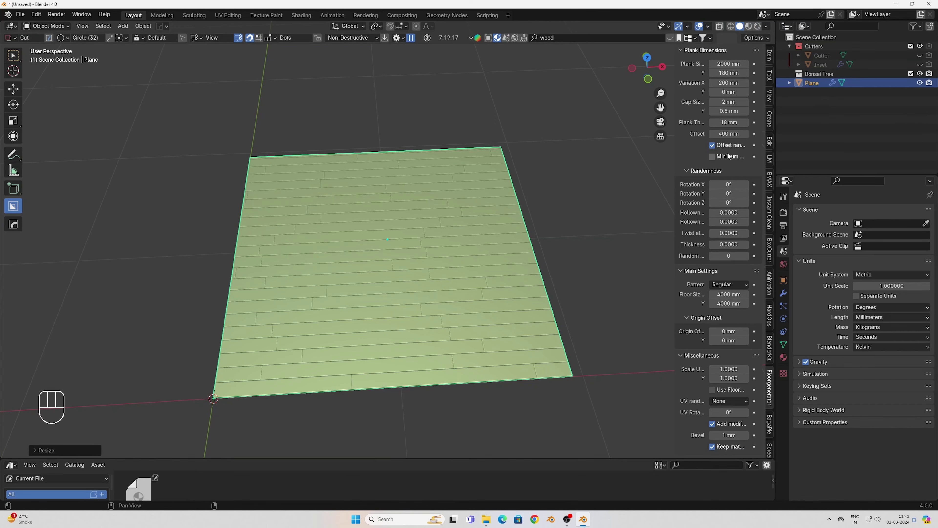
Step: Set the X size of the floor planks to 1859 mm
{"action": "left_click_drag", "start_coordinate": [726, 63], "coordinate": [680, 383], "text": "shift"}
{"action": "scroll", "coordinate": [452, 224], "scroll_direction": "up", "scroll_amount": 2}
{"action": "middle_click_drag", "start_coordinate": [478, 303], "coordinate": [448, 258], "text": "shift"}
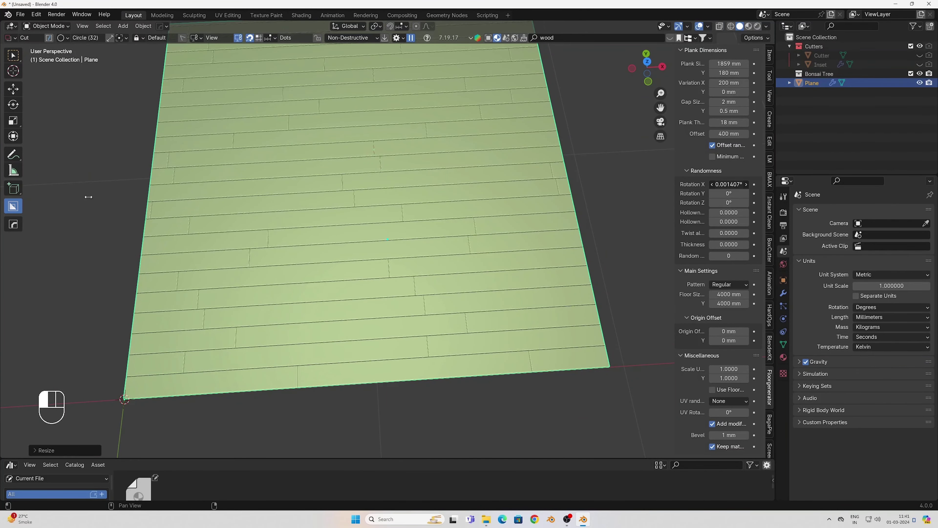
Step: Try small random X rotation and twist values on the planks, and undo both changes
{"action": "left_click_drag", "start_coordinate": [88, 196], "coordinate": [88, 197]}
{"action": "key", "text": "ctrl+z"}
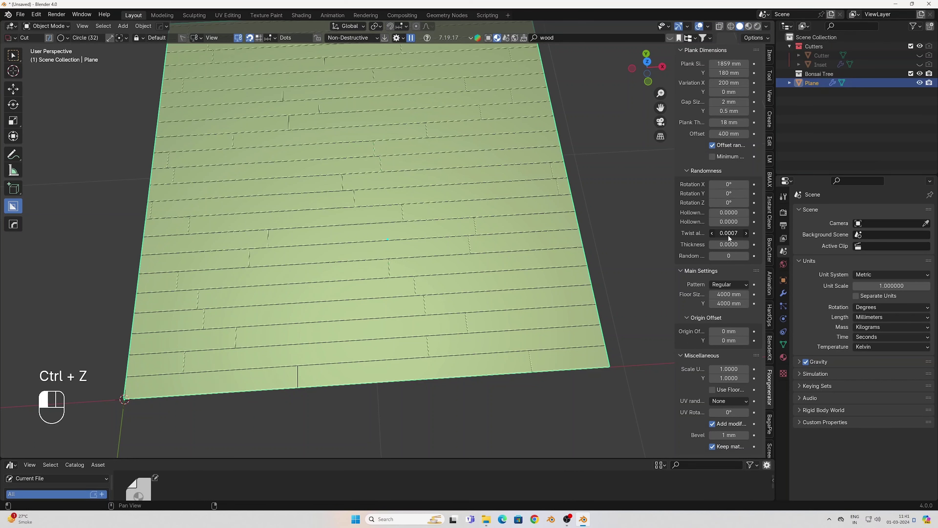
{"action": "left_click_drag", "start_coordinate": [729, 239], "coordinate": [729, 239]}
{"action": "key", "text": "ctrl+z"}
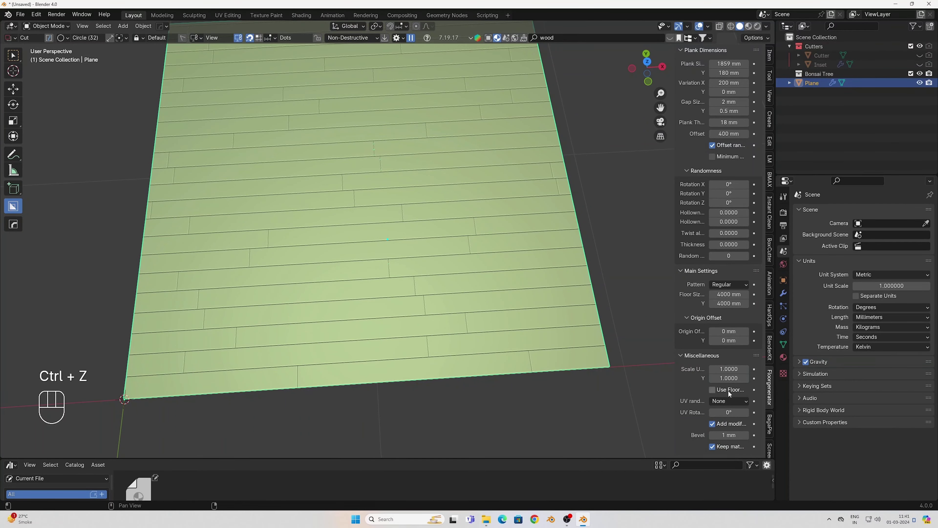
Step: Try the Herringbone and Square patterns on the generated floor
{"action": "left_click", "coordinate": [680, 50]}
{"action": "left_click", "coordinate": [734, 78]}
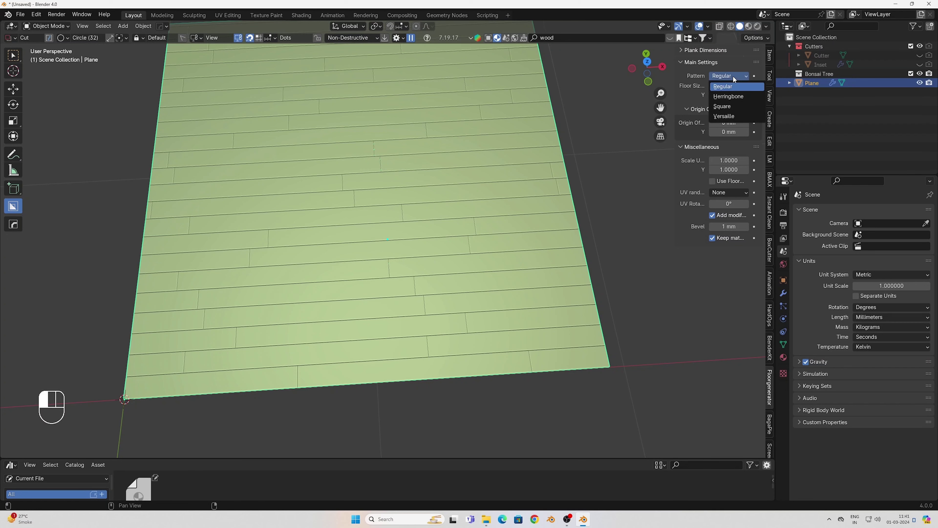
{"action": "left_click", "coordinate": [727, 97]}
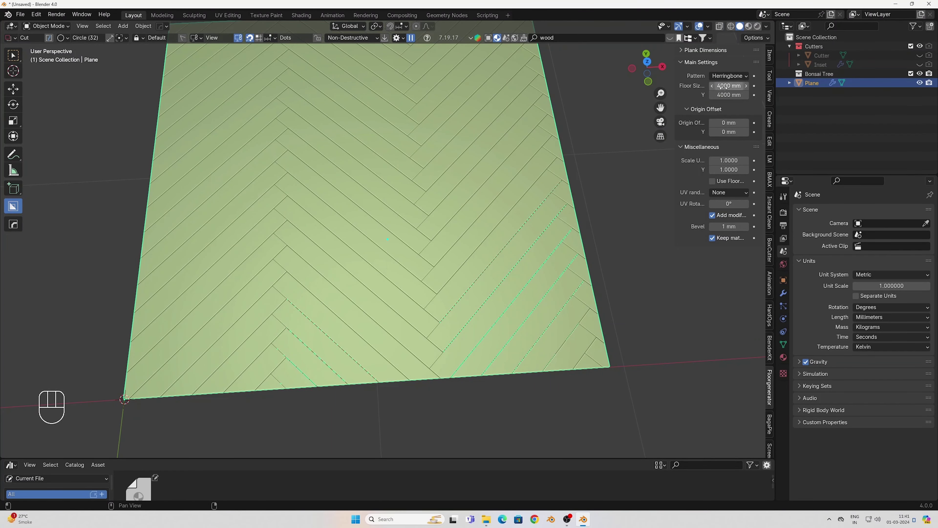
{"action": "left_click", "coordinate": [726, 76]}
{"action": "left_click", "coordinate": [724, 108]}
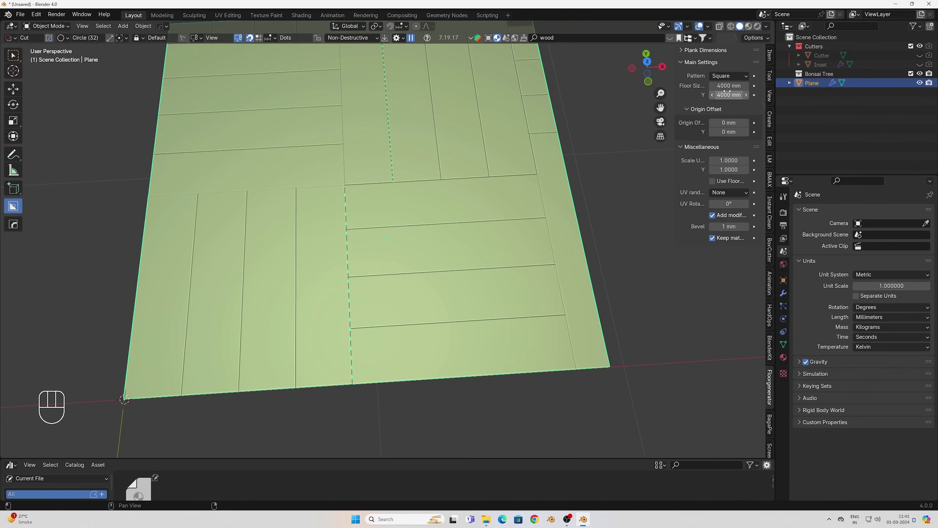
Step: Set the floor pattern to Versaille and deselect the floor
{"action": "left_click", "coordinate": [727, 78]}
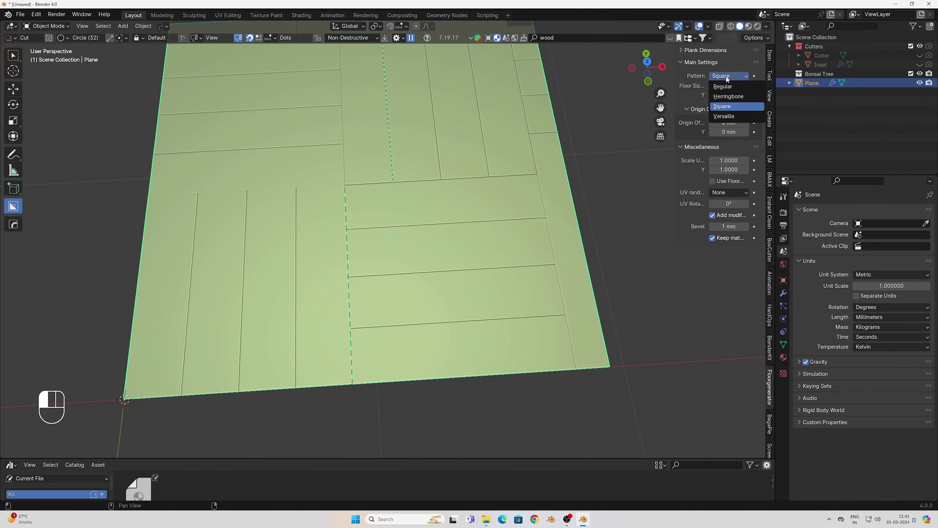
{"action": "left_click", "coordinate": [727, 116]}
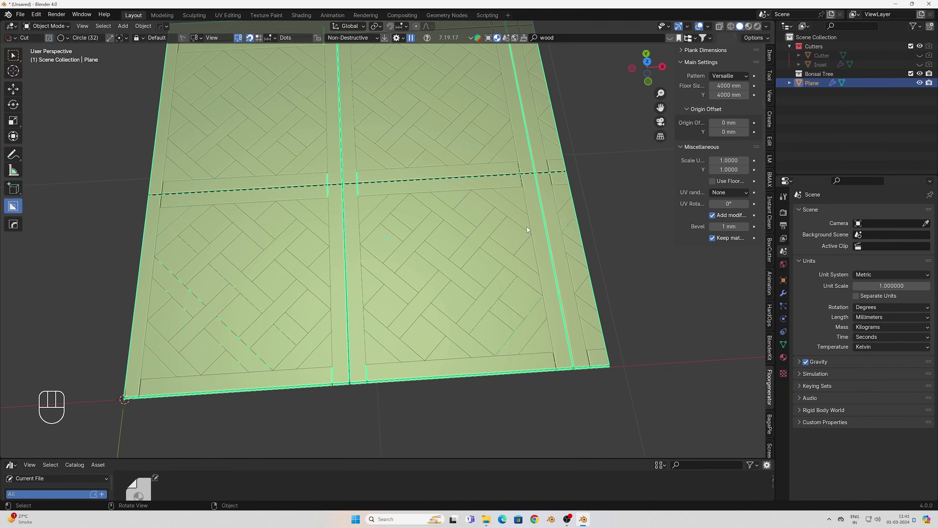
{"action": "mouse_move", "coordinate": [527, 229]}
{"action": "middle_mouse_down"}
{"action": "mouse_move", "coordinate": [505, 225]}
{"action": "mouse_move", "coordinate": [514, 222]}
{"action": "middle_mouse_up"}
{"action": "left_click", "coordinate": [618, 265]}
{"action": "middle_click_drag", "start_coordinate": [592, 264], "coordinate": [594, 242]}
{"action": "scroll", "coordinate": [713, 365], "scroll_direction": "down", "scroll_amount": 4}
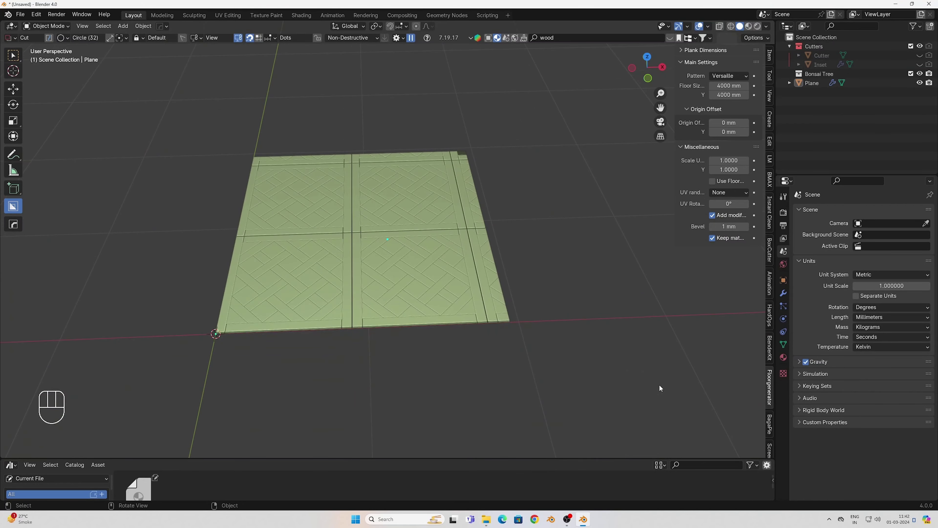
Step: Select the floor and grow ivy over it with the BagaPie Ivy scattering tool
{"action": "scroll", "coordinate": [657, 386], "scroll_direction": "up", "scroll_amount": 1}
{"action": "left_click", "coordinate": [438, 307]}
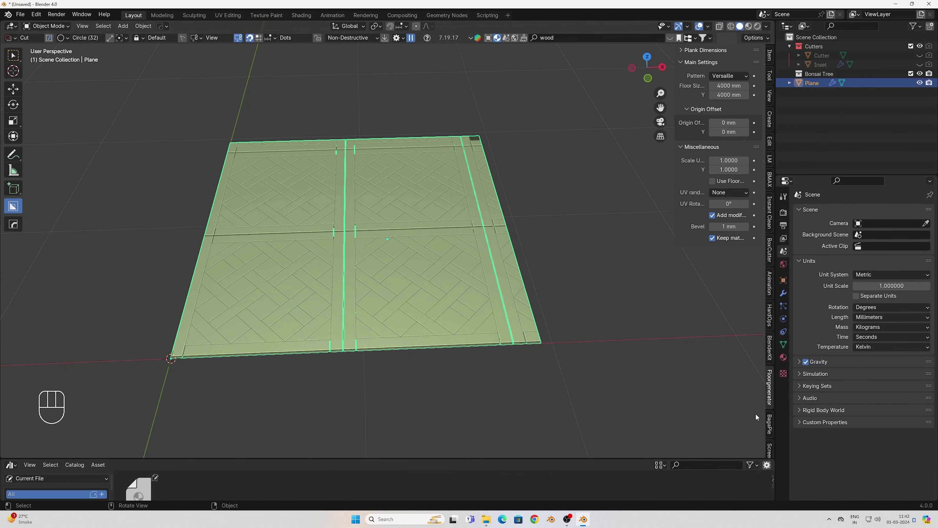
{"action": "left_click", "coordinate": [768, 423]}
{"action": "scroll", "coordinate": [635, 177], "scroll_direction": "down", "scroll_amount": 1}
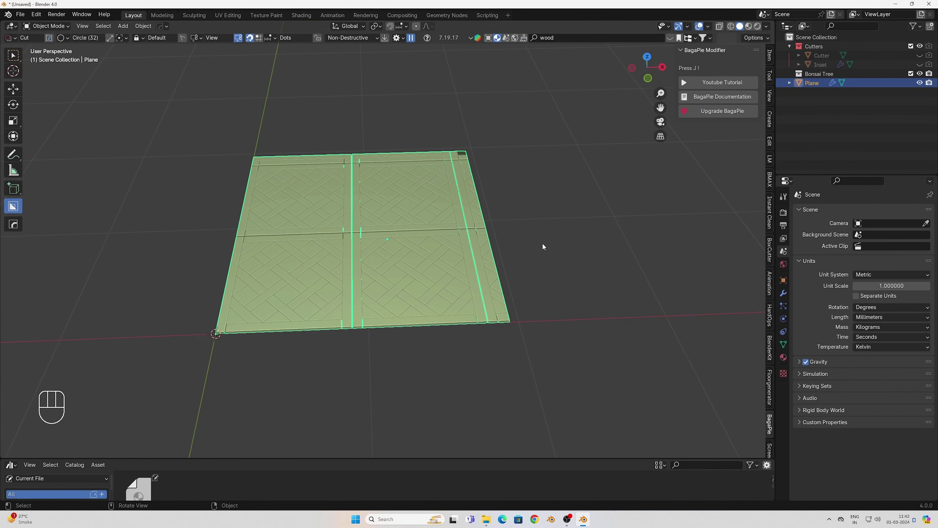
{"action": "left_click", "coordinate": [542, 245]}
{"action": "scroll", "coordinate": [506, 244], "scroll_direction": "up", "scroll_amount": 1}
{"action": "left_click", "coordinate": [471, 279]}
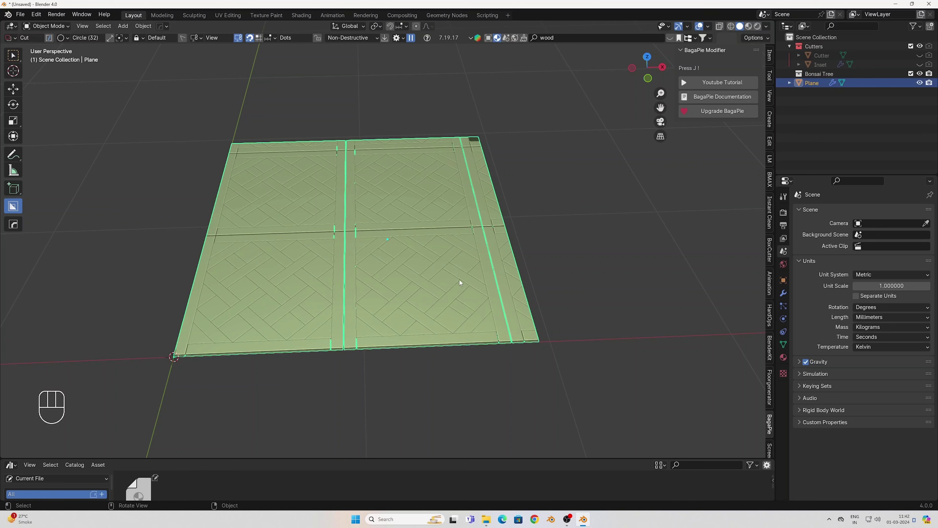
{"action": "key", "text": "j"}
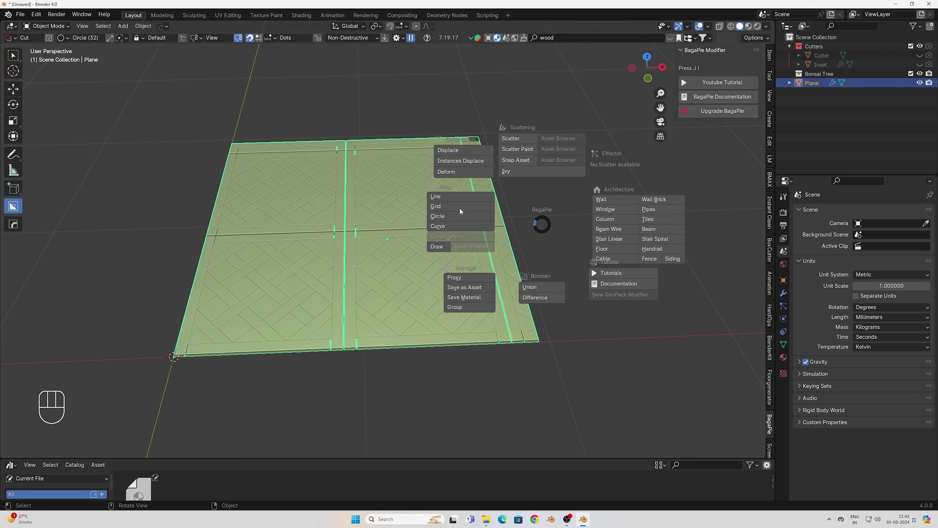
{"action": "left_click", "coordinate": [506, 180]}
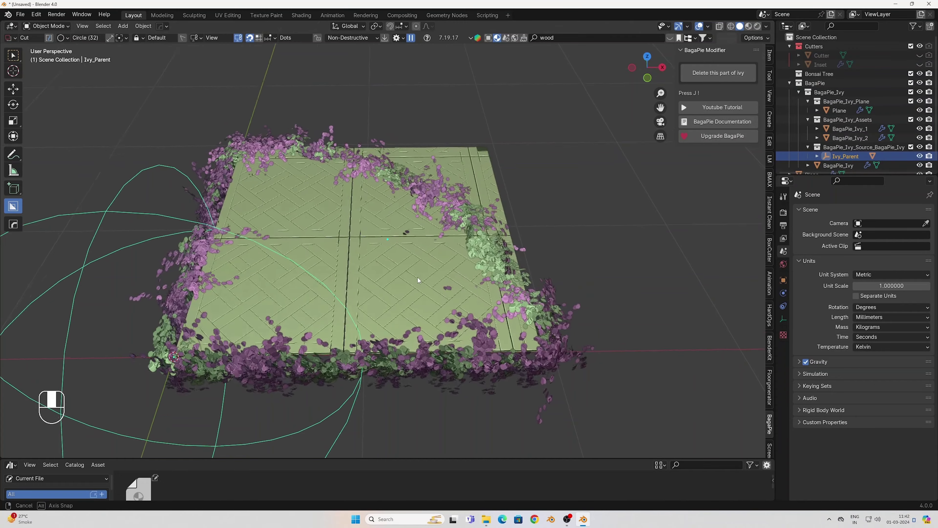
{"action": "mouse_move", "coordinate": [425, 259]}
{"action": "middle_mouse_down"}
{"action": "mouse_move", "coordinate": [405, 254]}
{"action": "mouse_move", "coordinate": [418, 220]}
{"action": "mouse_move", "coordinate": [407, 255]}
{"action": "middle_mouse_up"}
Step: Show the ivy in Rendered shading, select the ivy object and open its modifier settings
{"action": "key", "text": "z"}
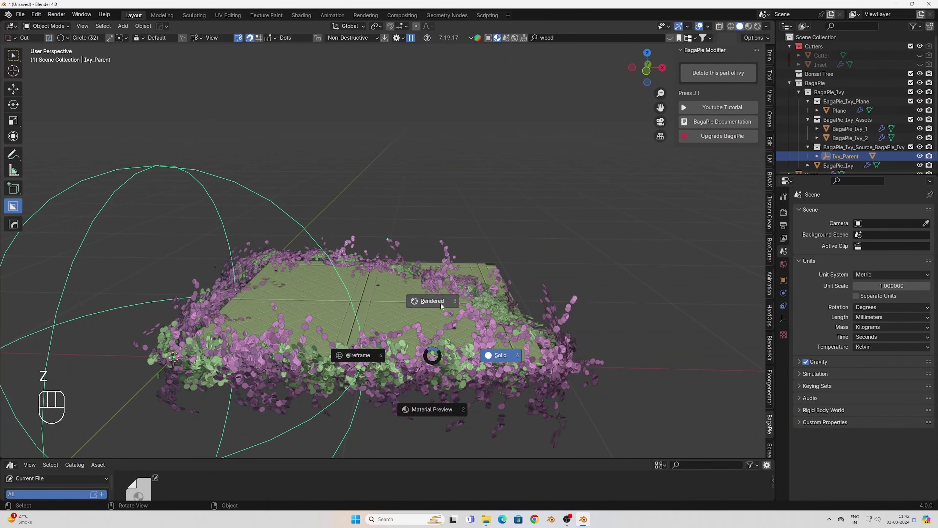
{"action": "left_click", "coordinate": [448, 325]}
{"action": "middle_click_drag", "start_coordinate": [448, 326], "coordinate": [447, 250], "text": "shift"}
{"action": "middle_click_drag", "start_coordinate": [446, 297], "coordinate": [436, 298]}
{"action": "left_click", "coordinate": [437, 299]}
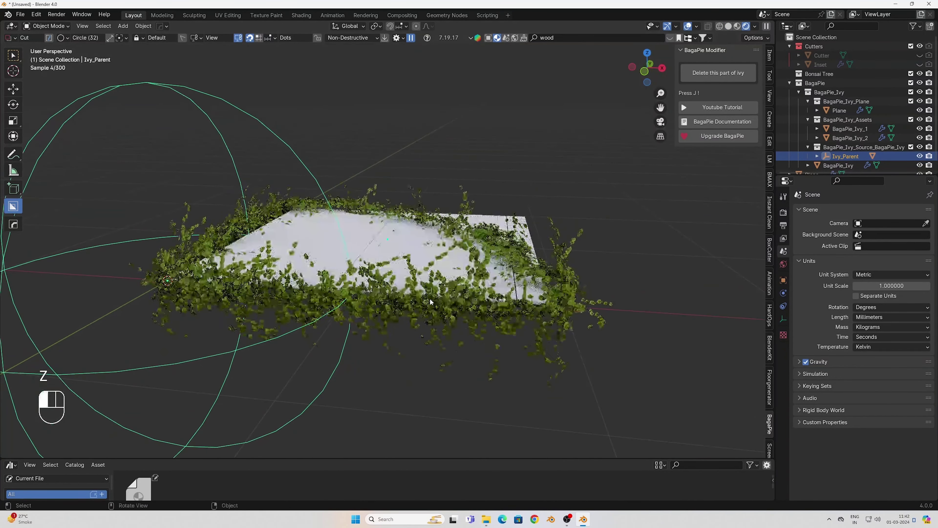
{"action": "left_click", "coordinate": [783, 293]}
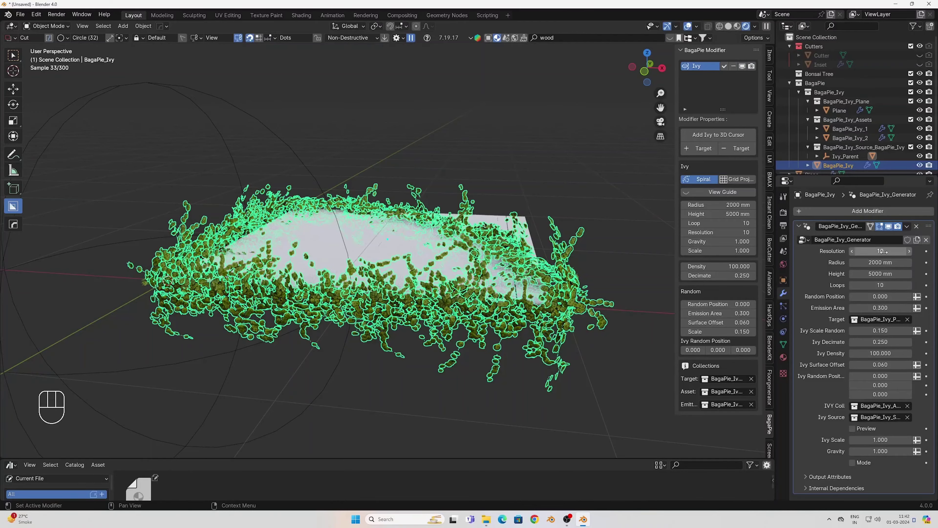
Step: Raise the ivy generator's resolution to 441 and its radius to 3870 mm
{"action": "left_click_drag", "start_coordinate": [880, 251], "coordinate": [936, 252]}
{"action": "middle_click_drag", "start_coordinate": [576, 259], "coordinate": [574, 284]}
{"action": "left_click_drag", "start_coordinate": [875, 262], "coordinate": [923, 262]}
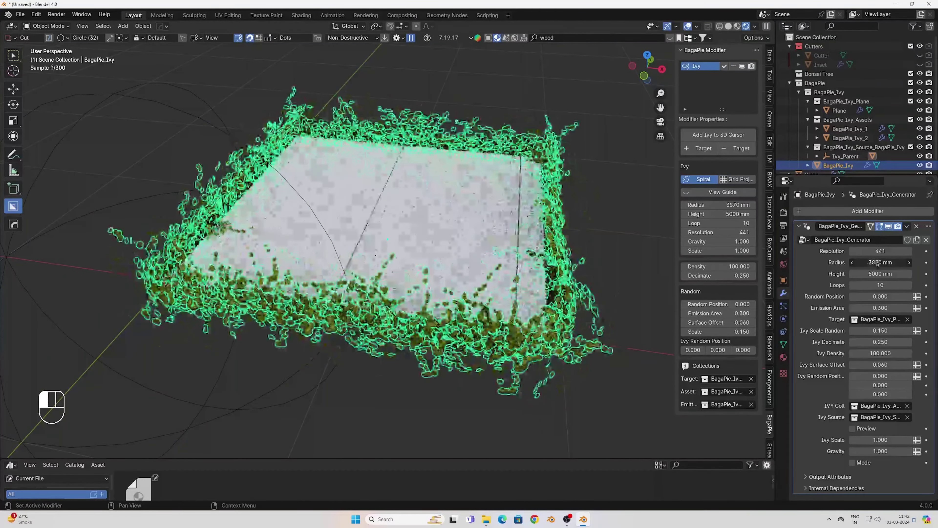
Step: Move the ivy's spherical guide to about X 416 mm, Y 356 mm, Z 236 mm, over the corner of the floor
{"action": "scroll", "coordinate": [232, 330], "scroll_direction": "down", "scroll_amount": 2}
{"action": "middle_click_drag", "start_coordinate": [231, 330], "coordinate": [237, 253]}
{"action": "left_click", "coordinate": [229, 247]}
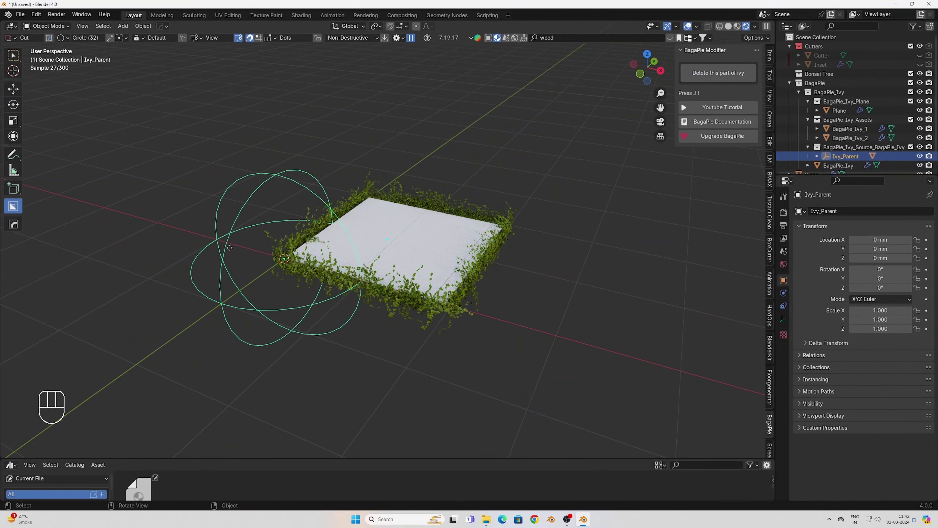
{"action": "key", "text": "g"}
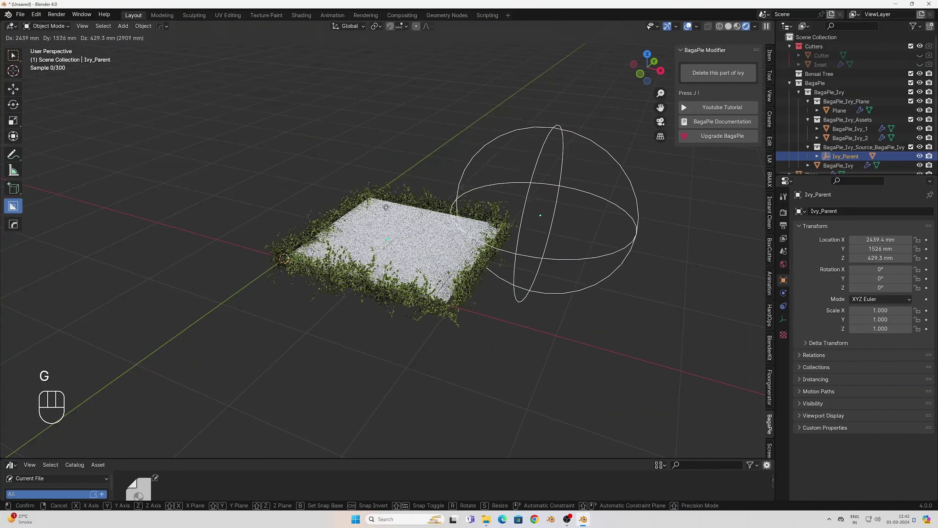
{"action": "left_click", "coordinate": [277, 223]}
{"action": "scroll", "coordinate": [370, 240], "scroll_direction": "up", "scroll_amount": 4}
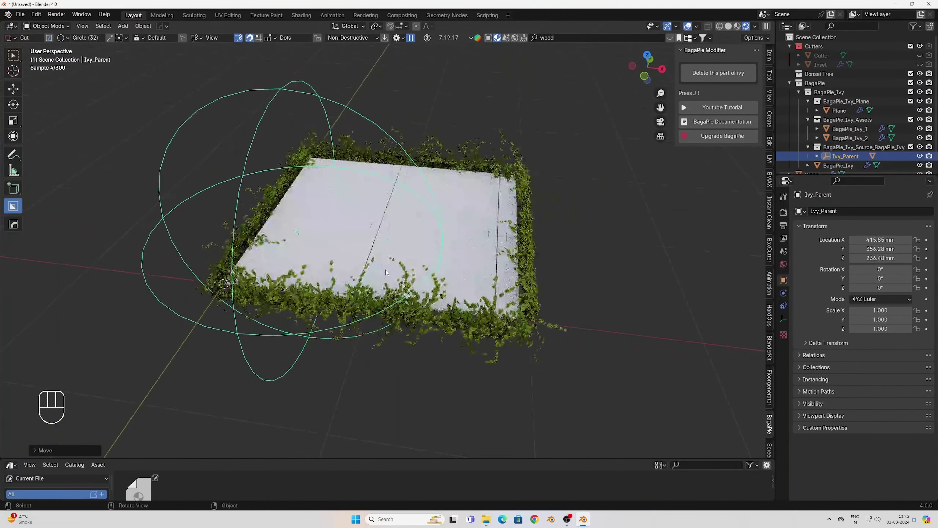
Step: Switch the viewport to Solid shading and deselect the ivy guide
{"action": "key", "text": "j"}
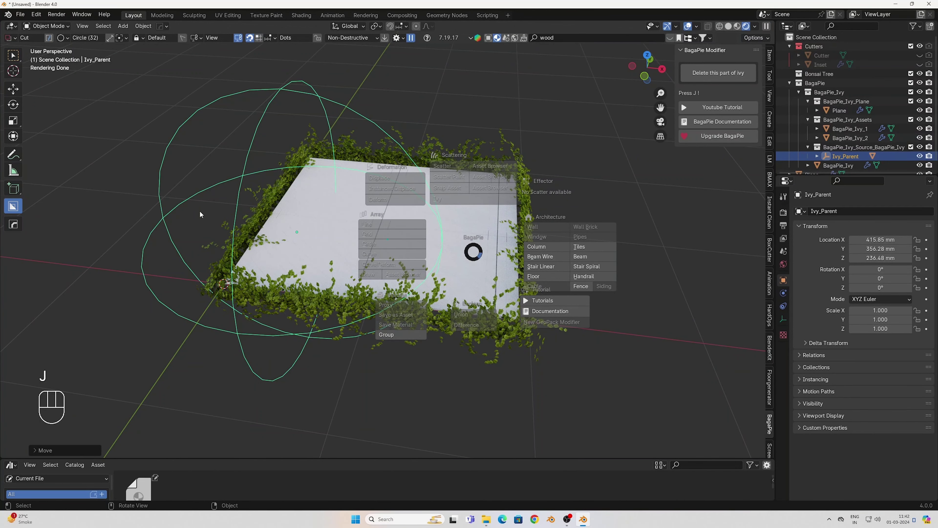
{"action": "left_click", "coordinate": [221, 244]}
{"action": "key", "text": "z"}
{"action": "left_click", "coordinate": [282, 251]}
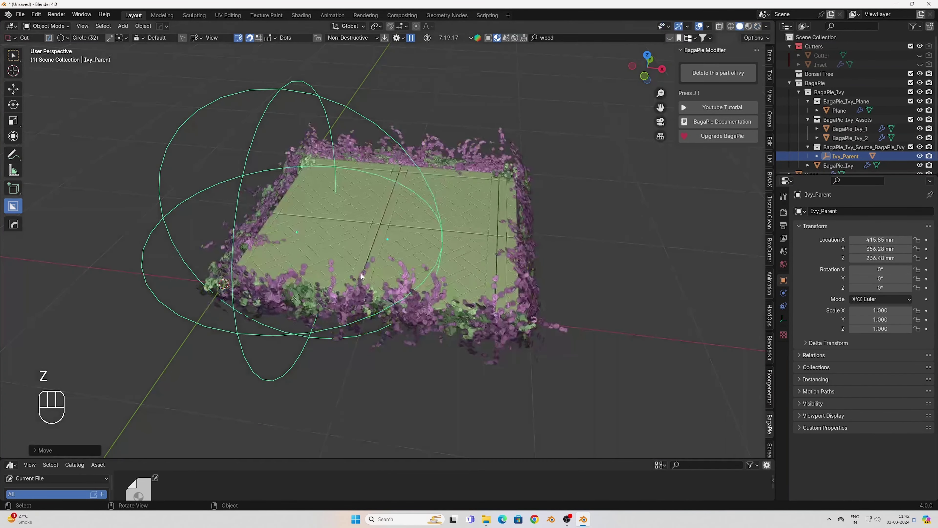
{"action": "middle_click_drag", "start_coordinate": [299, 266], "coordinate": [175, 254], "text": "shift"}
{"action": "left_click", "coordinate": [522, 282]}
Step: Add a linear staircase with BagaPie and view it up close
{"action": "key", "text": "j"}
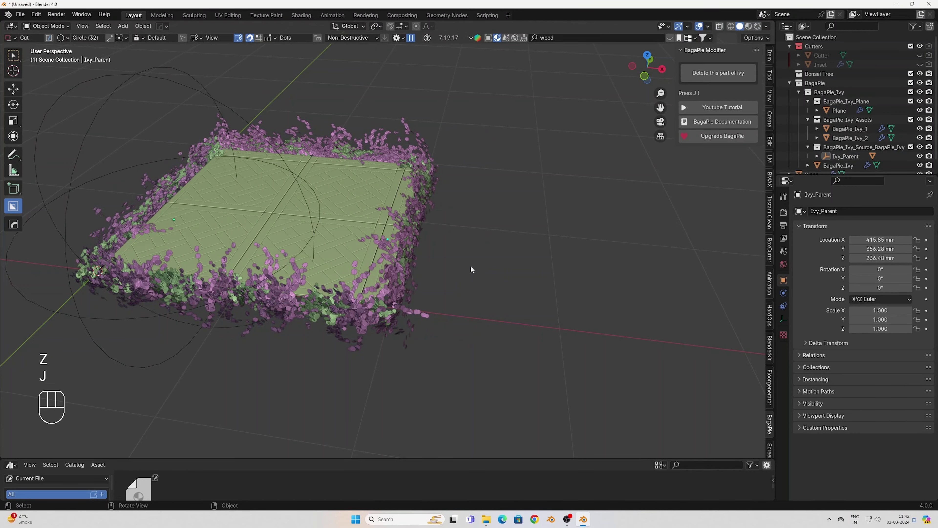
{"action": "key", "text": "j"}
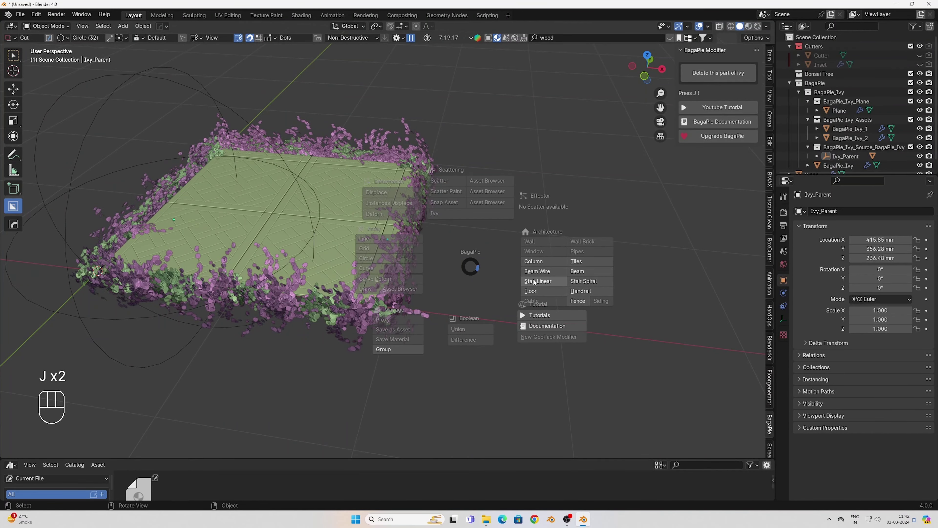
{"action": "left_click", "coordinate": [512, 282]}
{"action": "scroll", "coordinate": [425, 293], "scroll_direction": "down", "scroll_amount": 10}
{"action": "middle_click_drag", "start_coordinate": [319, 304], "coordinate": [228, 281]}
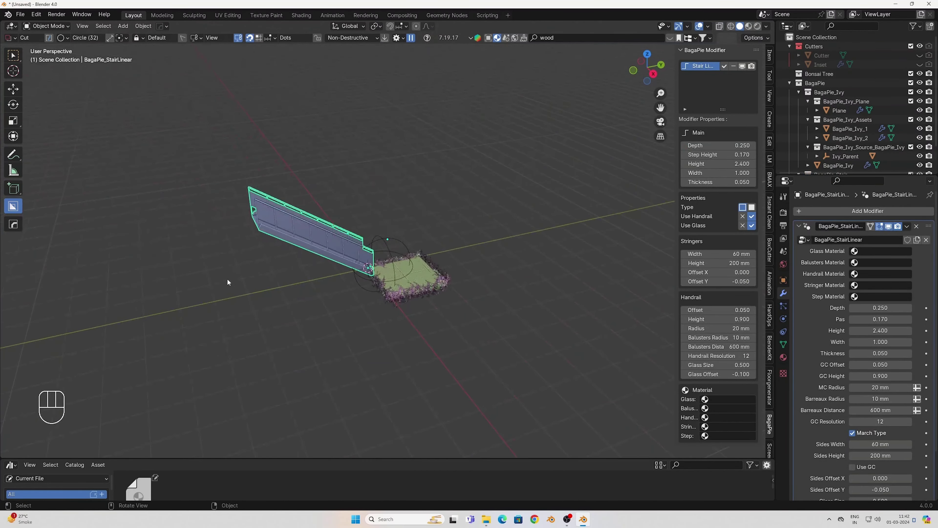
{"action": "scroll", "coordinate": [360, 288], "scroll_direction": "up", "scroll_amount": 6}
{"action": "middle_click_drag", "start_coordinate": [362, 289], "coordinate": [316, 309]}
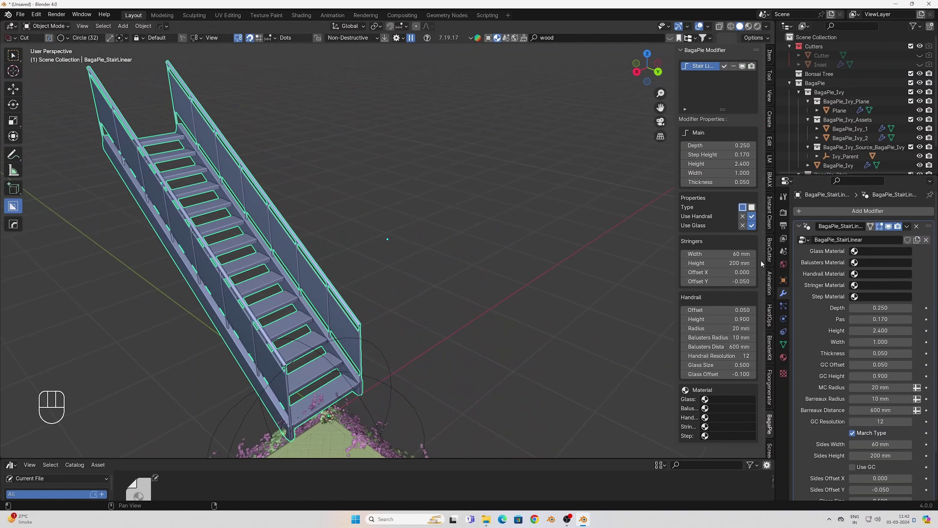
Step: Set the stringers to width 0 mm, height 10 mm, offset Y 0.720, and the handrail to offset -0.560, height 0.840
{"action": "left_click_drag", "start_coordinate": [718, 254], "coordinate": [707, 319]}
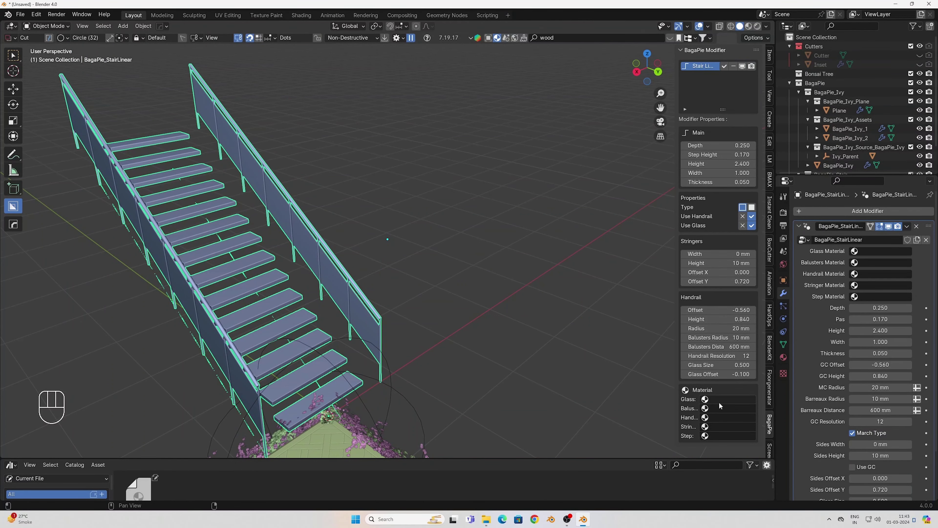
{"action": "left_click", "coordinate": [495, 292]}
{"action": "middle_click_drag", "start_coordinate": [495, 292], "coordinate": [414, 305]}
{"action": "key", "text": "ctrl+z"}
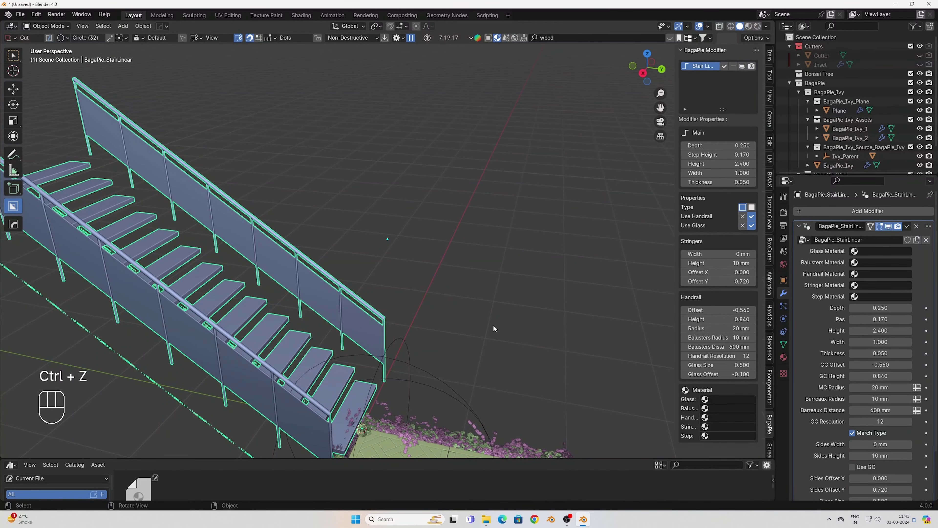
Step: Delete all visible objects, including the staircase, floor and ivy, and switch to the front view
{"action": "key", "text": "a"}
{"action": "key", "text": "Delete"}
{"action": "key", "text": "KP_1"}
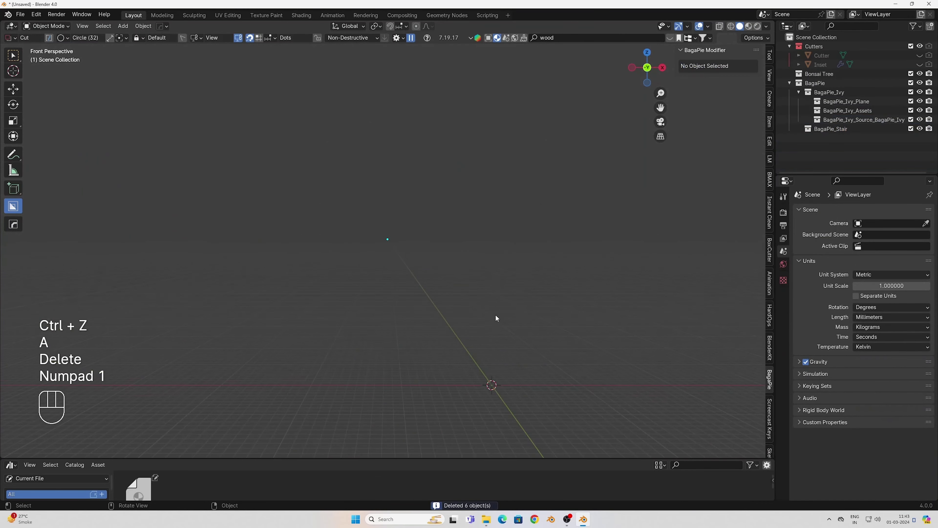
{"action": "middle_click_drag", "start_coordinate": [365, 328], "coordinate": [475, 374], "text": "shift"}
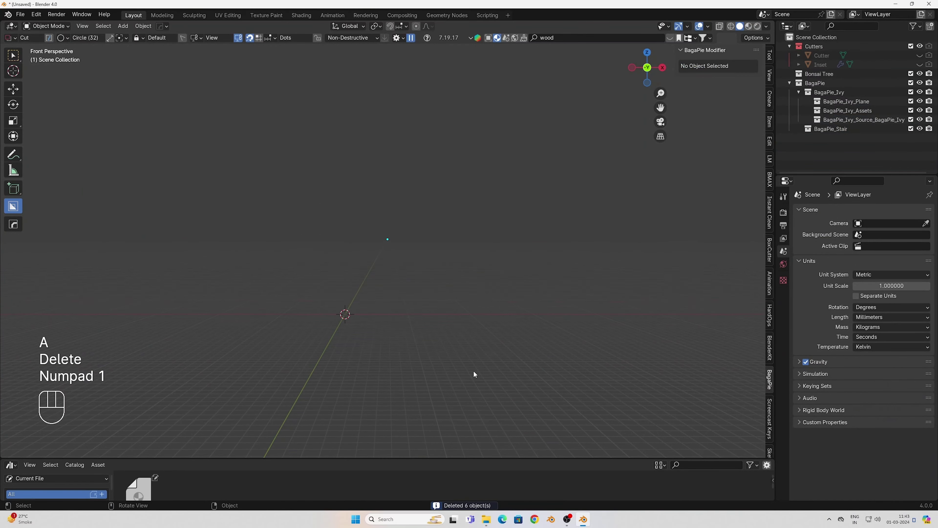
Step: Show the Quad Remesher settings, add a cube at the 3D cursor and scale it
{"action": "left_click", "coordinate": [768, 411]}
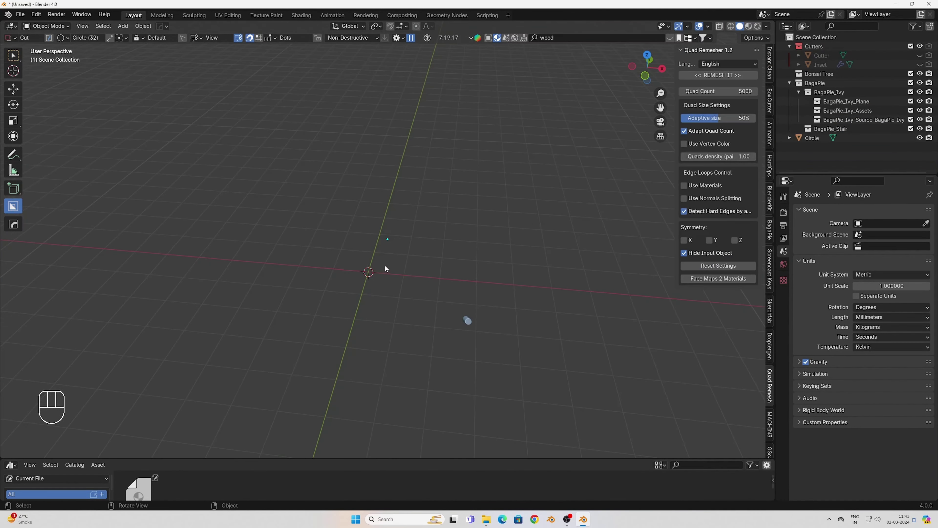
{"action": "middle_click_drag", "start_coordinate": [385, 266], "coordinate": [369, 295]}
{"action": "scroll", "coordinate": [373, 298], "scroll_direction": "up", "scroll_amount": 3}
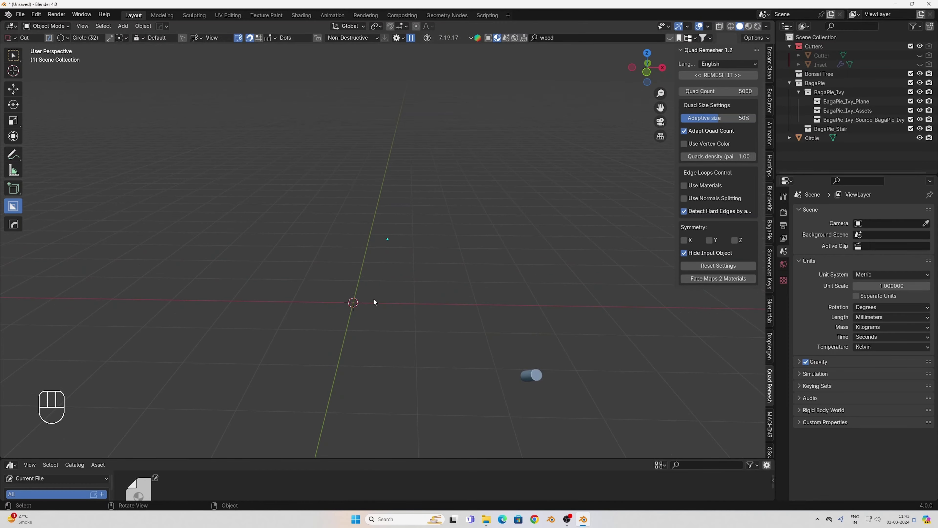
{"action": "key", "text": "shift+a"}
{"action": "mouse_move", "coordinate": [332, 275]}
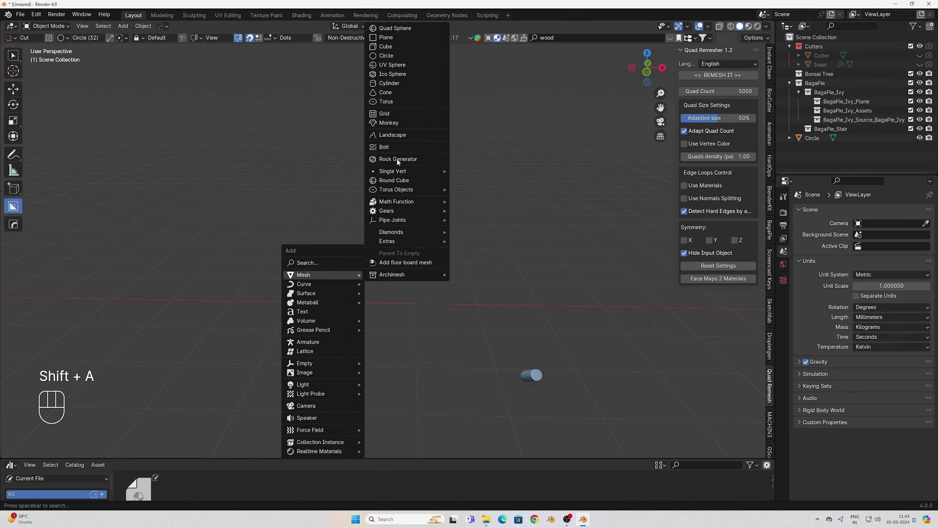
{"action": "left_click", "coordinate": [387, 47]}
{"action": "key", "text": "s"}
{"action": "left_click", "coordinate": [431, 341]}
{"action": "mouse_move", "coordinate": [432, 342]}
{"action": "middle_mouse_down", "text": "shift"}
{"action": "mouse_move", "coordinate": [439, 320]}
{"action": "mouse_move", "coordinate": [419, 350]}
{"action": "middle_mouse_up", "text": "shift"}
Step: Remesh the cube with Quad Remesher at a quad count of 5000 and inspect the new mesh in Edit Mode
{"action": "key", "text": "Tab"}
{"action": "key", "text": "Tab"}
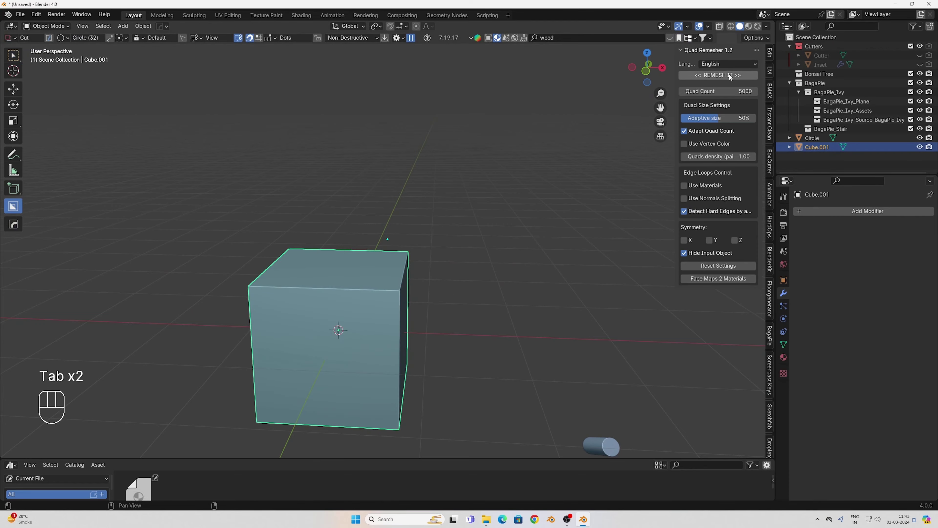
{"action": "left_click", "coordinate": [718, 75]}
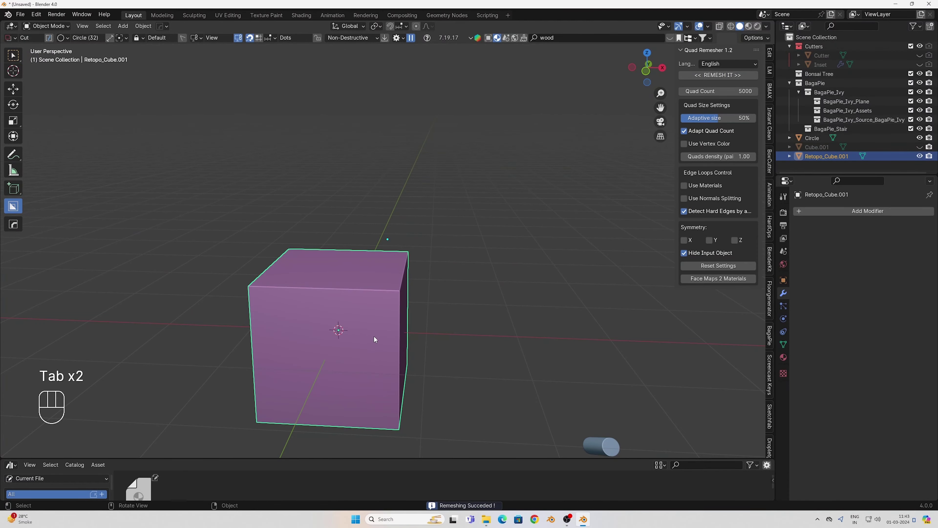
{"action": "key", "text": "Tab"}
{"action": "middle_click_drag", "start_coordinate": [377, 336], "coordinate": [386, 322]}
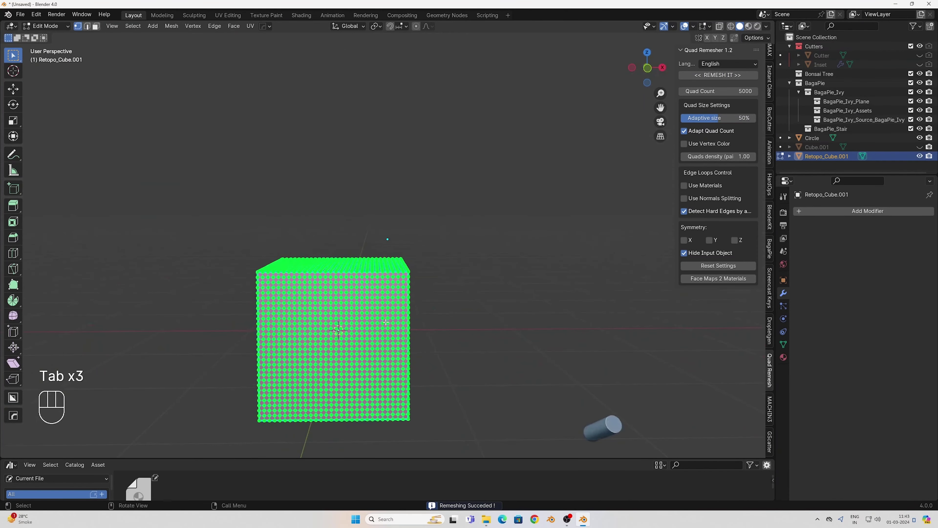
Step: Delete the remeshed cube and show the MESHmachine settings
{"action": "key", "text": "Tab"}
{"action": "key", "text": "Delete"}
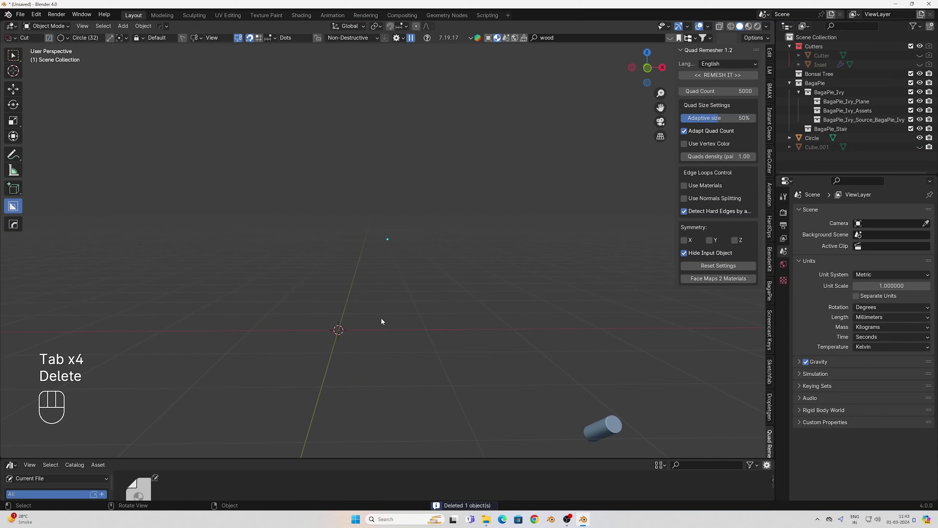
{"action": "scroll", "coordinate": [770, 410], "scroll_direction": "down", "scroll_amount": 5}
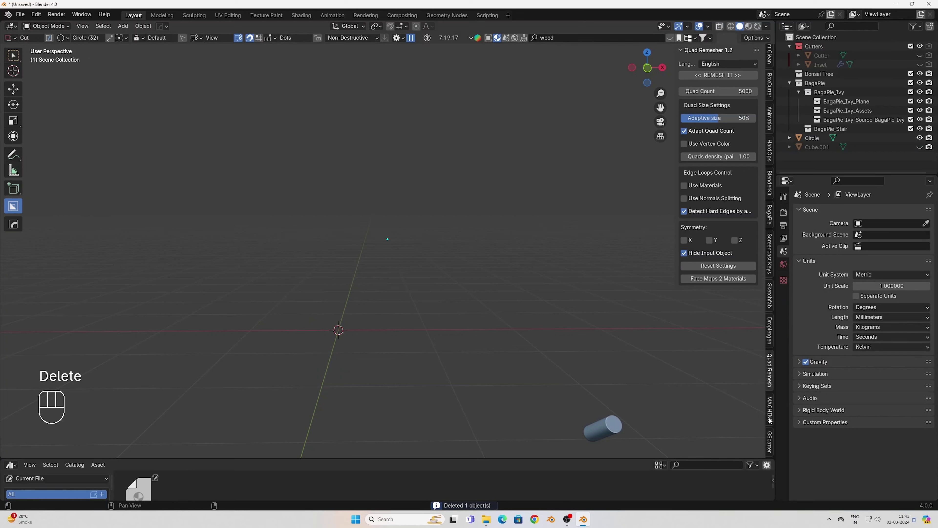
{"action": "left_click", "coordinate": [769, 412]}
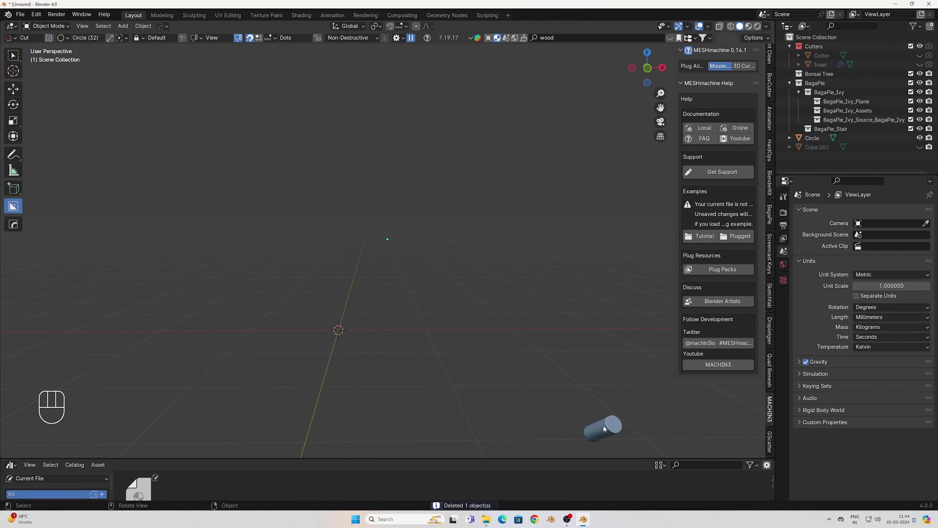
Step: Move the small leftover cylinder beside the 3D cursor and delete it
{"action": "left_click", "coordinate": [620, 425]}
{"action": "key", "text": "g"}
{"action": "left_click", "coordinate": [350, 312]}
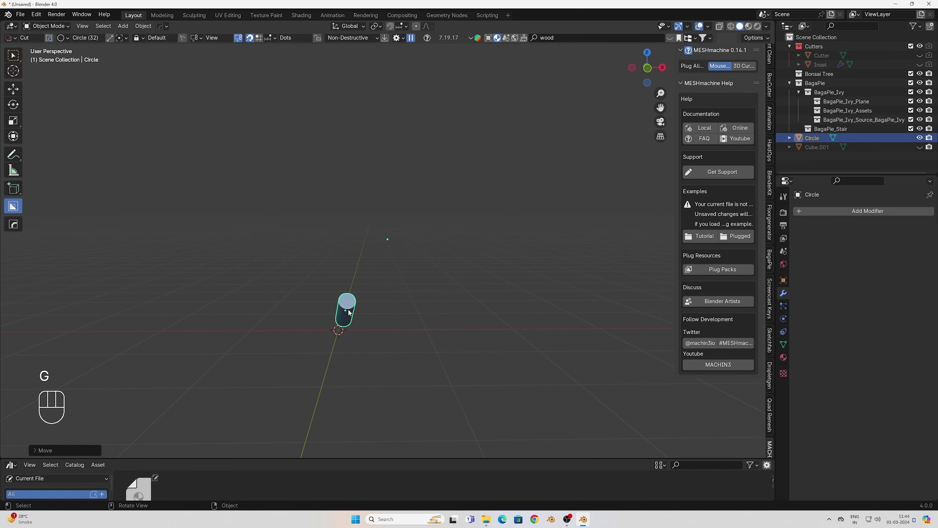
{"action": "key", "text": "KP_1"}
{"action": "scroll", "coordinate": [343, 347], "scroll_direction": "up", "scroll_amount": 4}
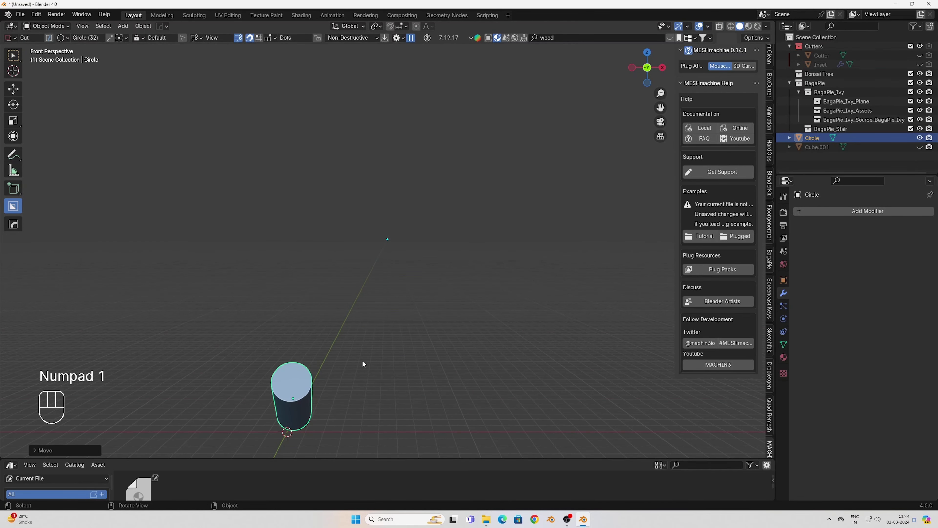
{"action": "key", "text": "Delete"}
{"action": "scroll", "coordinate": [400, 306], "scroll_direction": "down", "scroll_amount": 1}
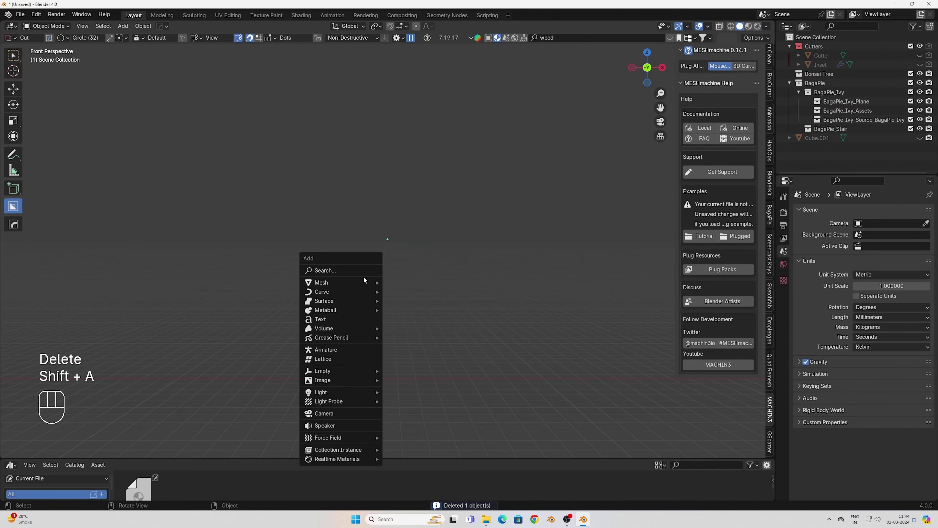
Step: Add a cylinder at the 3D cursor, scale it down and stretch it along Z into a tall, narrow column
{"action": "key", "text": "shift+a"}
{"action": "mouse_move", "coordinate": [335, 273]}
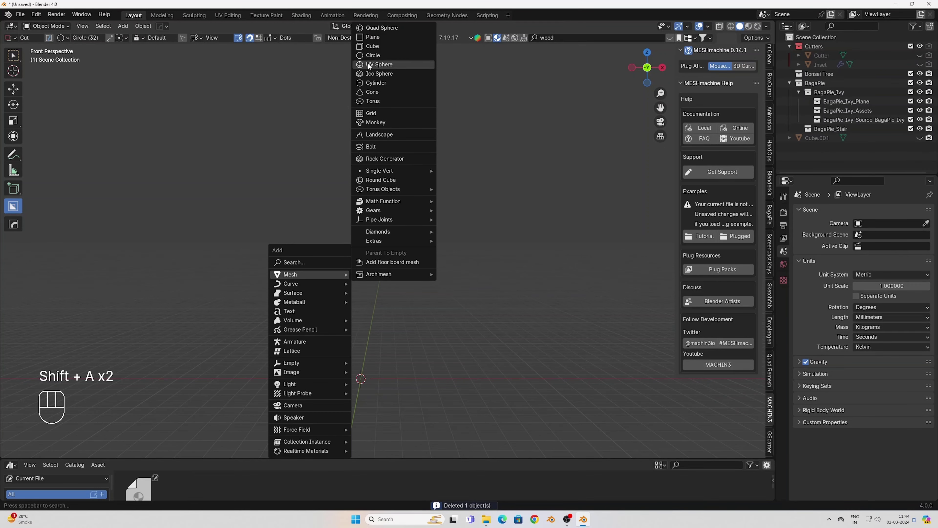
{"action": "left_click", "coordinate": [376, 83]}
{"action": "key", "text": "s"}
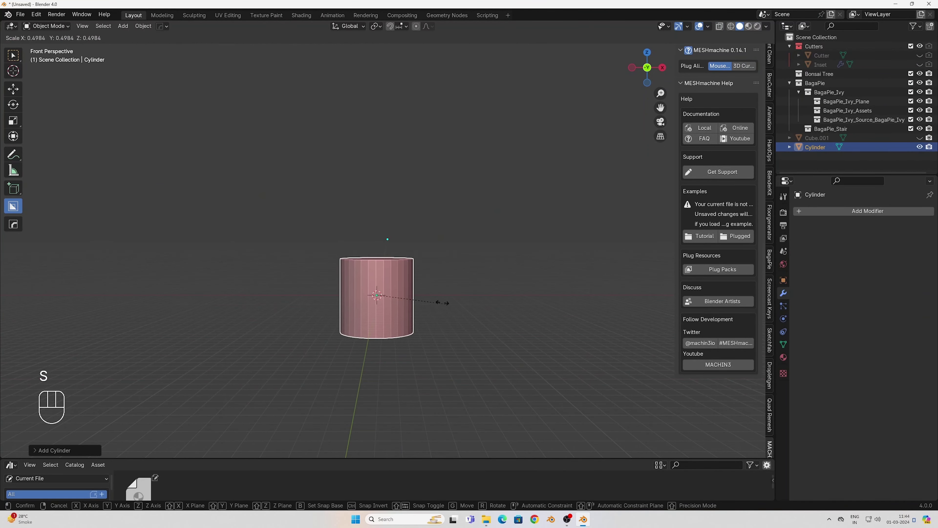
{"action": "key", "text": "s"}
{"action": "key", "text": "s"}
{"action": "key", "text": "s"}
{"action": "key", "text": "z"}
{"action": "key", "text": "z"}
{"action": "left_click", "coordinate": [447, 377]}
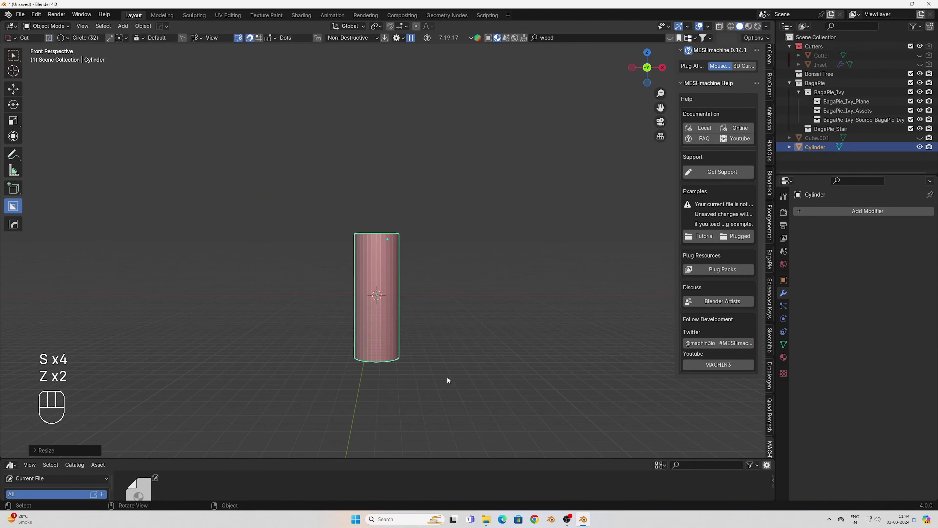
Step: Duplicate the cylinder in place and rotate the copy 90° about the Y axis so it crosses the original
{"action": "key", "text": "shift+d"}
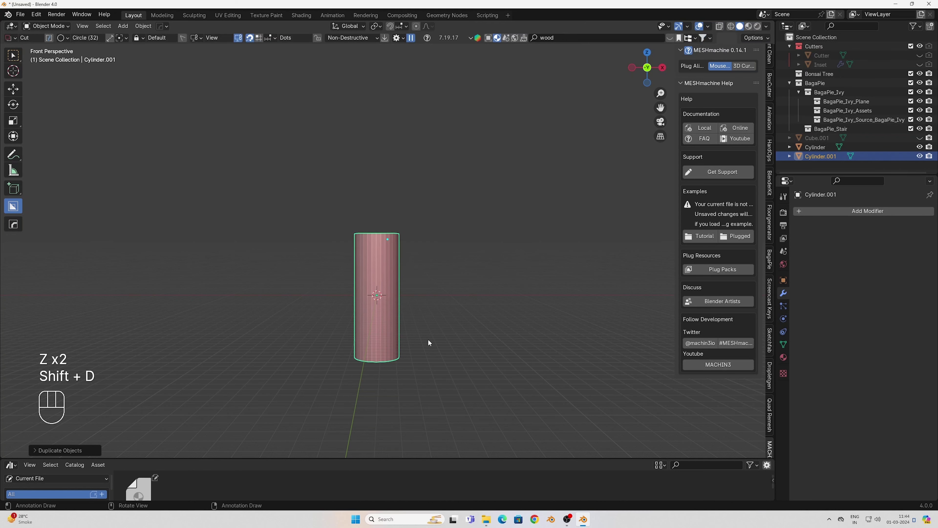
{"action": "type", "text": "rz90"}
{"action": "key", "text": "Return"}
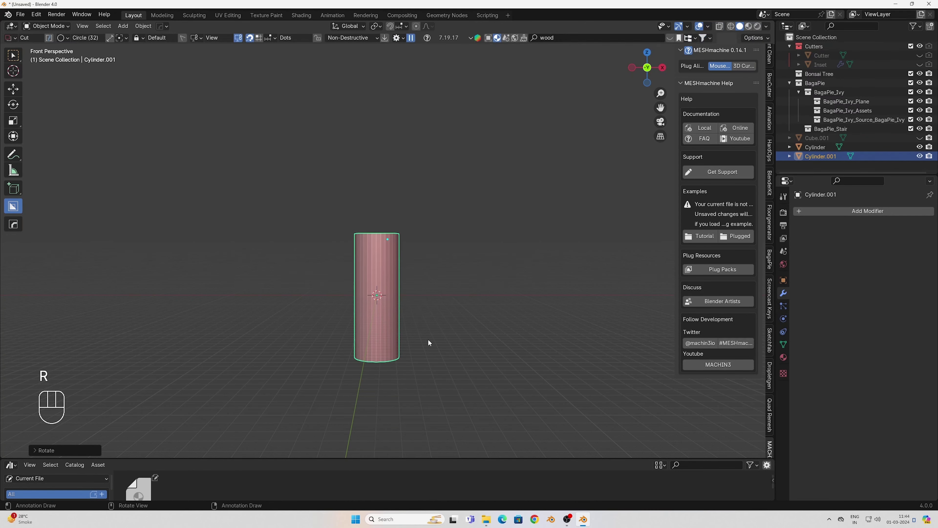
{"action": "key", "text": "r"}
{"action": "key", "text": "y"}
{"action": "key", "text": "Escape"}
{"action": "type", "text": "ry"}
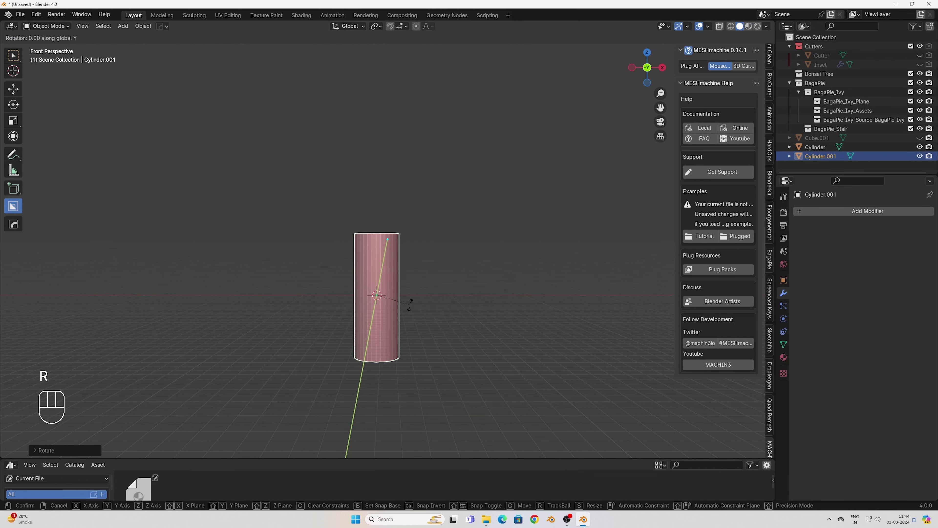
{"action": "type", "text": "90"}
{"action": "key", "text": "Return"}
Step: Sharpen the horizontal and vertical cylinders with HardOps, using 30° sharpness and 60° auto smooth
{"action": "key", "text": "w"}
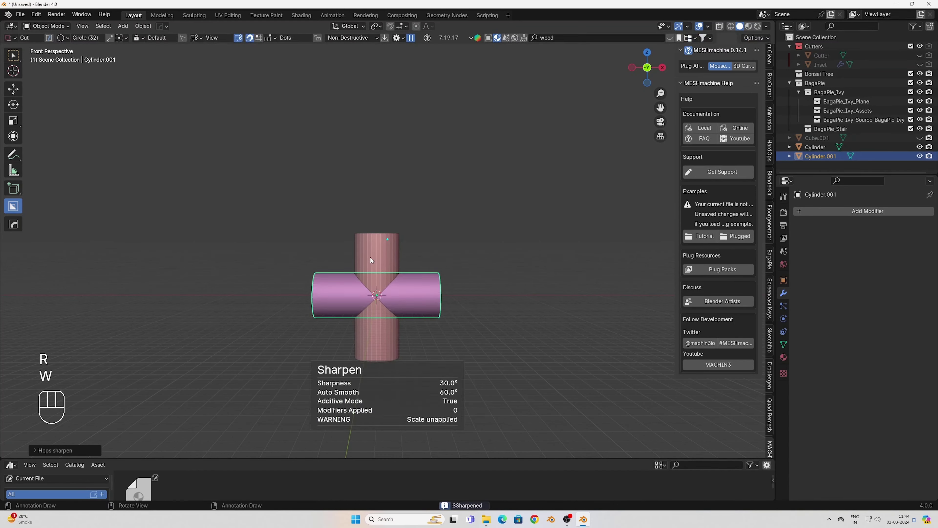
{"action": "left_click", "coordinate": [370, 256]}
{"action": "key", "text": "w"}
Step: Add 15 evenly spaced loop cuts around the vertical cylinder along its full height
{"action": "key", "text": "Tab"}
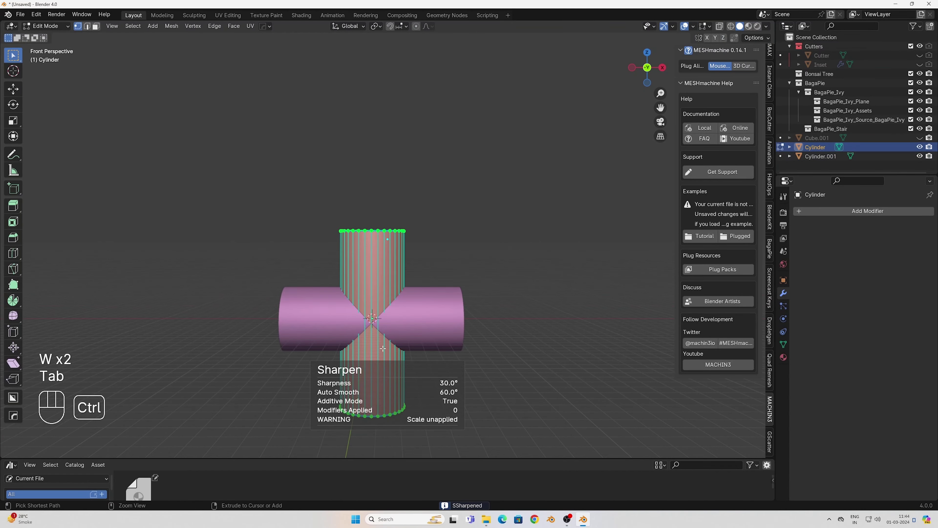
{"action": "key", "text": "ctrl+r"}
{"action": "scroll", "coordinate": [386, 346], "scroll_direction": "up", "scroll_amount": 15}
{"action": "left_click", "coordinate": [386, 346]}
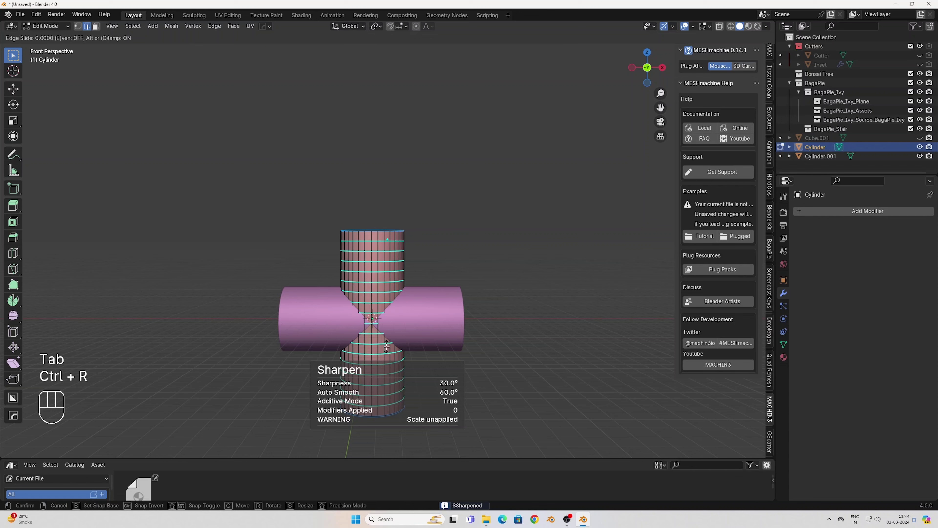
{"action": "key", "text": "Tab"}
Step: Add 15 evenly spaced loop cuts around the horizontal cylinder along its full length
{"action": "left_click", "coordinate": [414, 326]}
{"action": "key", "text": "Tab"}
{"action": "key", "text": "ctrl+r"}
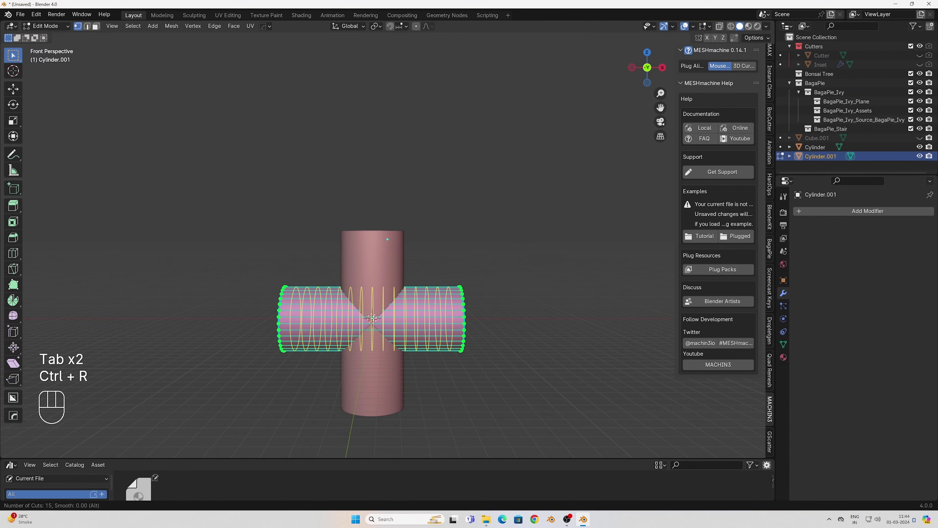
{"action": "left_click", "coordinate": [376, 320]}
{"action": "key", "text": "Tab"}
Step: Merge the vertical cylinder into the horizontal one with a Bool Tool union and apply the boolean modifier
{"action": "middle_click_drag", "start_coordinate": [381, 323], "coordinate": [390, 288]}
{"action": "left_click", "coordinate": [405, 312], "text": "shift"}
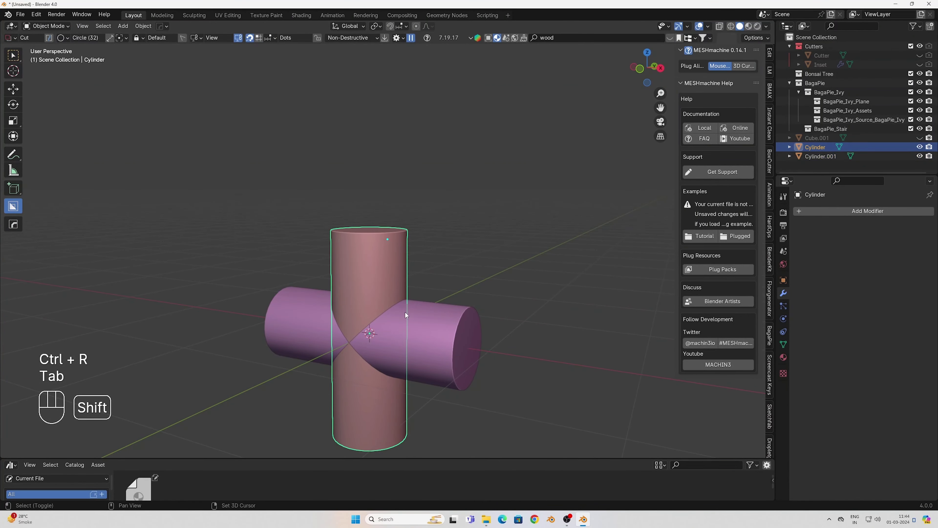
{"action": "left_click", "coordinate": [400, 315], "text": "shift"}
{"action": "key", "text": "ctrl+KP_Add"}
{"action": "middle_click_drag", "start_coordinate": [408, 320], "coordinate": [410, 280], "text": "shift"}
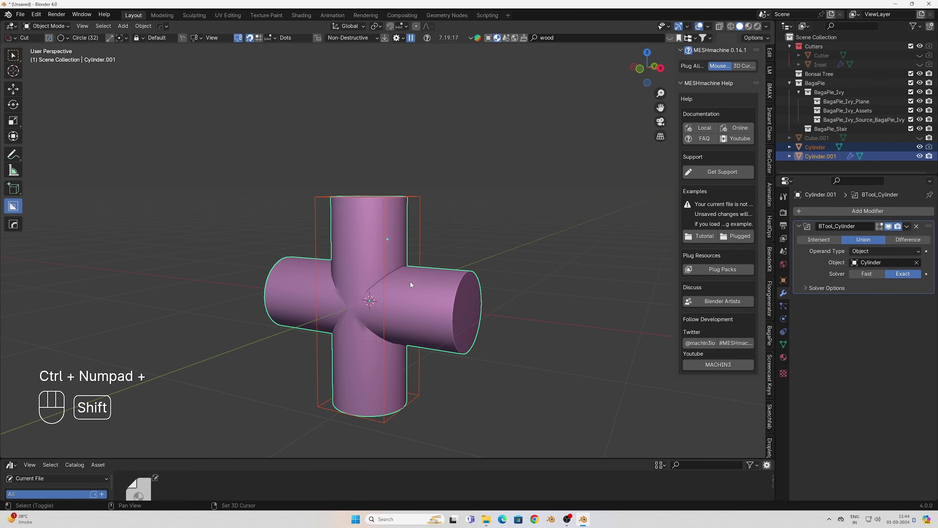
{"action": "key", "text": "ctrl+a"}
Step: Delete the leftover vertical cutter cylinder and sharpen the merged cross with HardOps, using 30° sharpness and 60° auto smooth
{"action": "scroll", "coordinate": [434, 231], "scroll_direction": "up", "scroll_amount": 2}
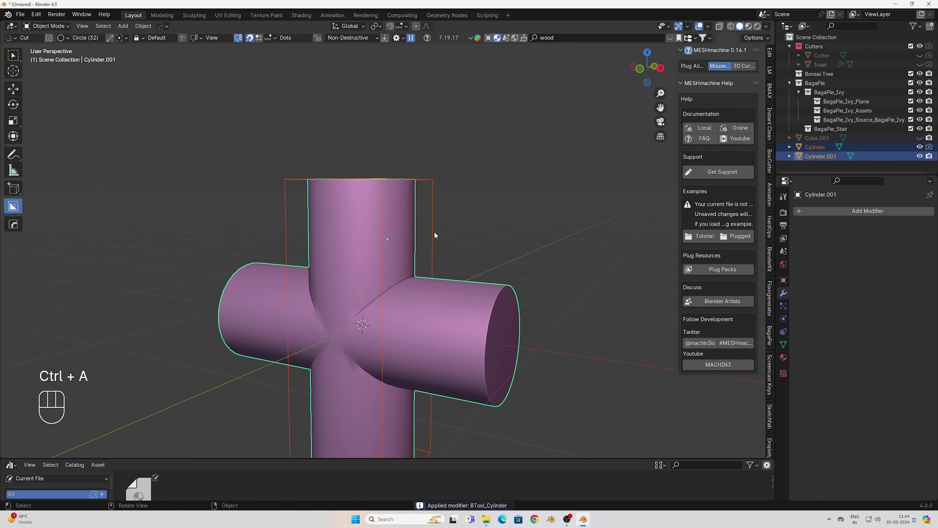
{"action": "left_click", "coordinate": [430, 237]}
{"action": "key", "text": "Delete"}
{"action": "key", "text": "Tab"}
{"action": "key", "text": "Tab"}
{"action": "scroll", "coordinate": [378, 291], "scroll_direction": "up", "scroll_amount": 2}
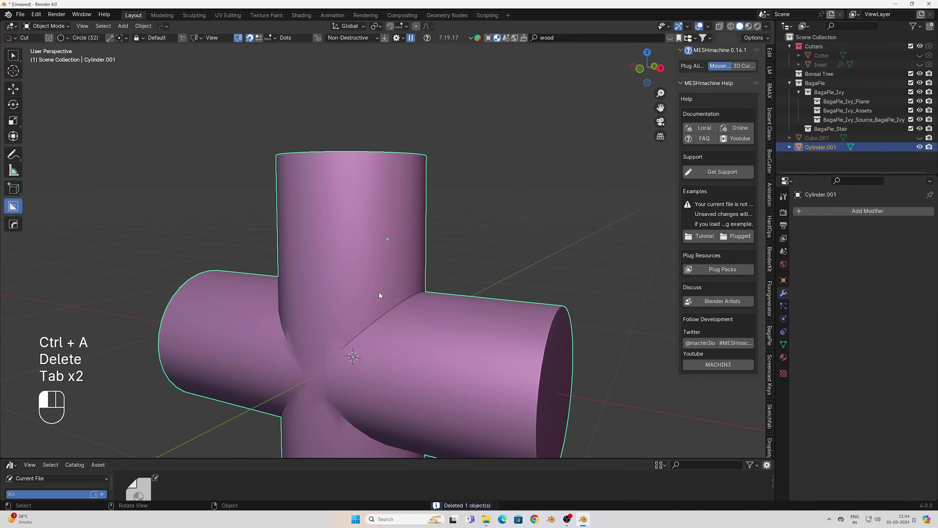
{"action": "key", "text": "w"}
{"action": "scroll", "coordinate": [445, 321], "scroll_direction": "up", "scroll_amount": 1}
Step: Select the vertices of one complete diagonal intersection seam, running through the crossing centre and around the merged cylinders
{"action": "key", "text": "Tab"}
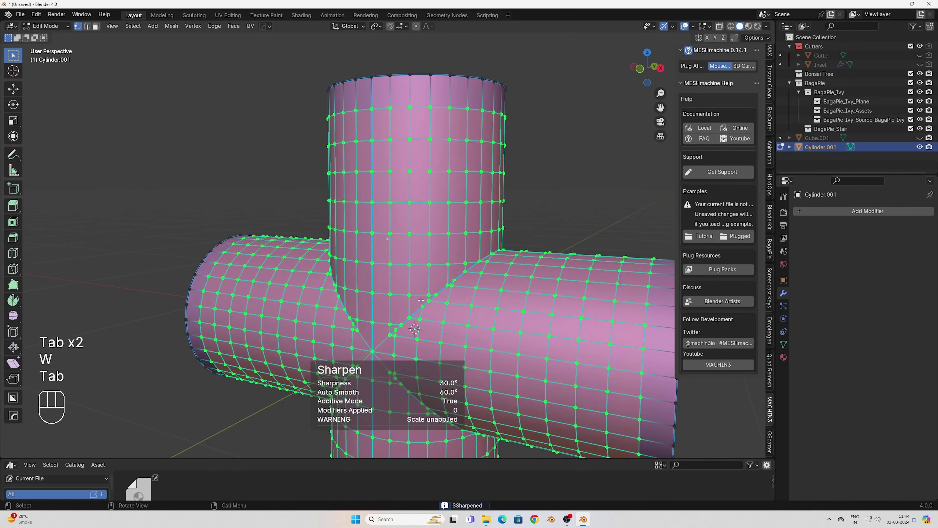
{"action": "key", "text": "1"}
{"action": "middle_click_drag", "start_coordinate": [575, 331], "coordinate": [495, 351]}
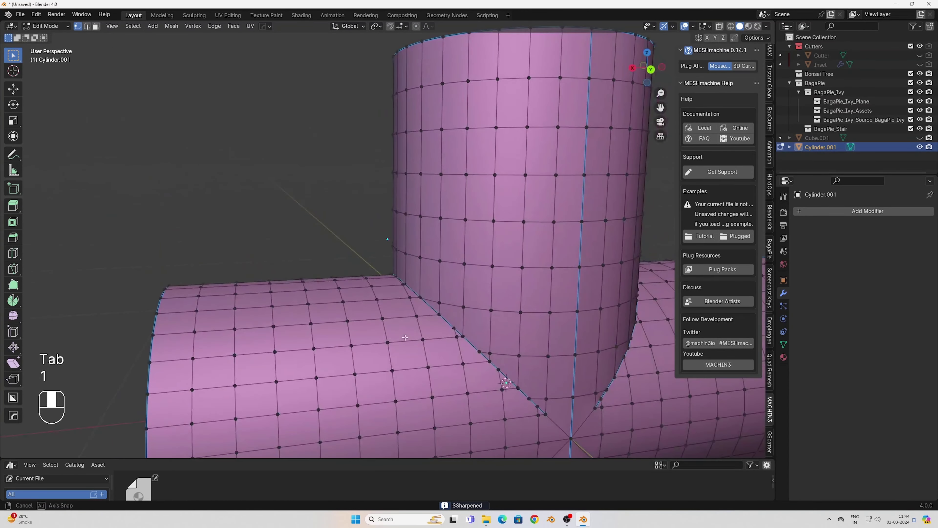
{"action": "left_click", "coordinate": [480, 351], "text": "ctrl"}
{"action": "middle_click_drag", "start_coordinate": [549, 416], "coordinate": [517, 401]}
{"action": "middle_click_drag", "start_coordinate": [517, 401], "coordinate": [434, 247], "text": "shift"}
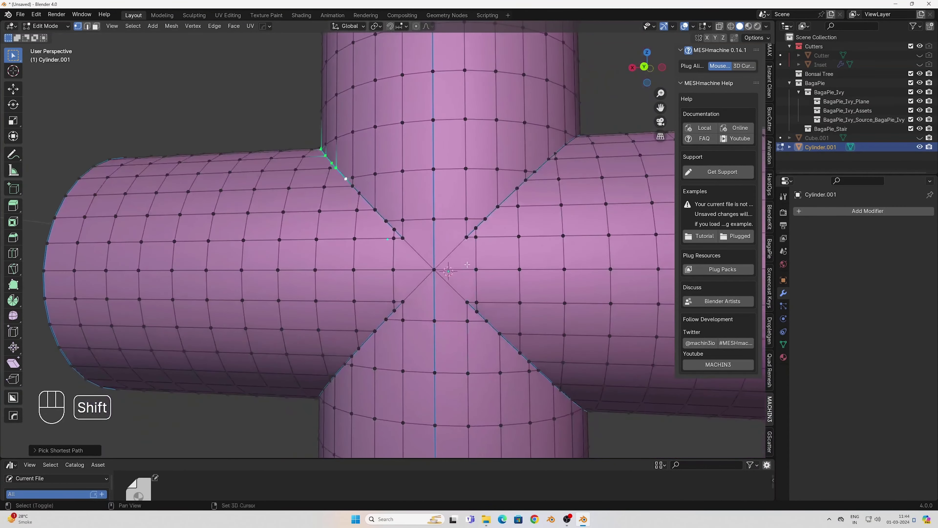
{"action": "left_click", "coordinate": [467, 302], "text": "ctrl"}
{"action": "middle_click_drag", "start_coordinate": [601, 401], "coordinate": [411, 228]}
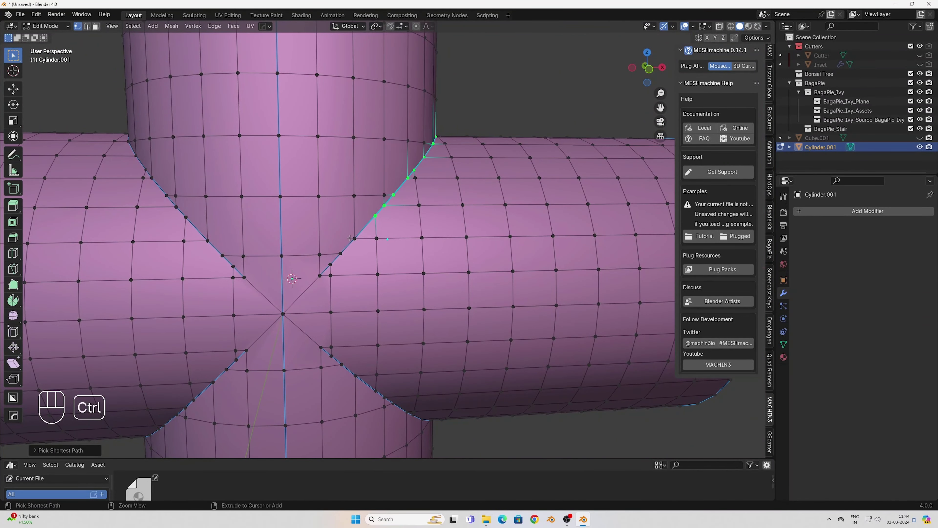
{"action": "middle_click_drag", "start_coordinate": [384, 262], "coordinate": [281, 331]}
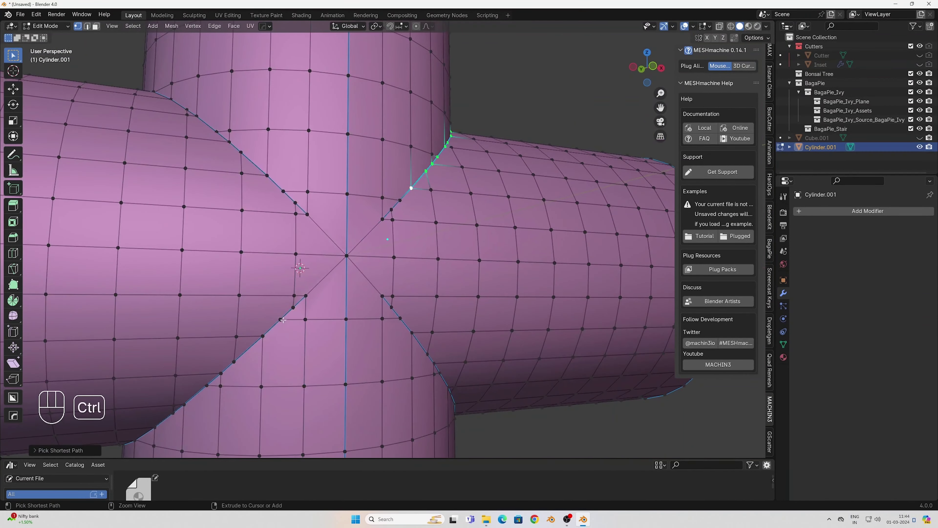
{"action": "left_click", "coordinate": [280, 320], "text": "ctrl"}
{"action": "middle_click_drag", "start_coordinate": [175, 338], "coordinate": [307, 211]}
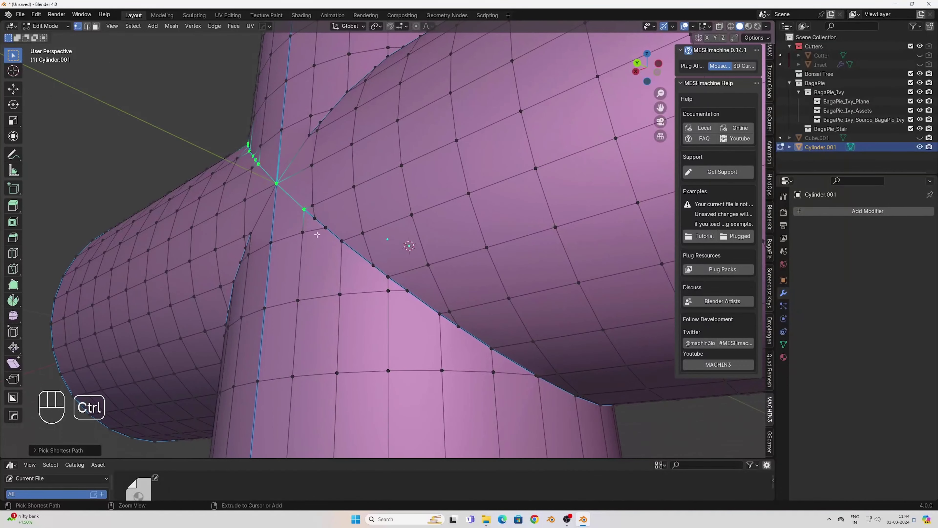
{"action": "left_click", "coordinate": [314, 219], "text": "ctrl"}
{"action": "middle_click_drag", "start_coordinate": [495, 349], "coordinate": [371, 371]}
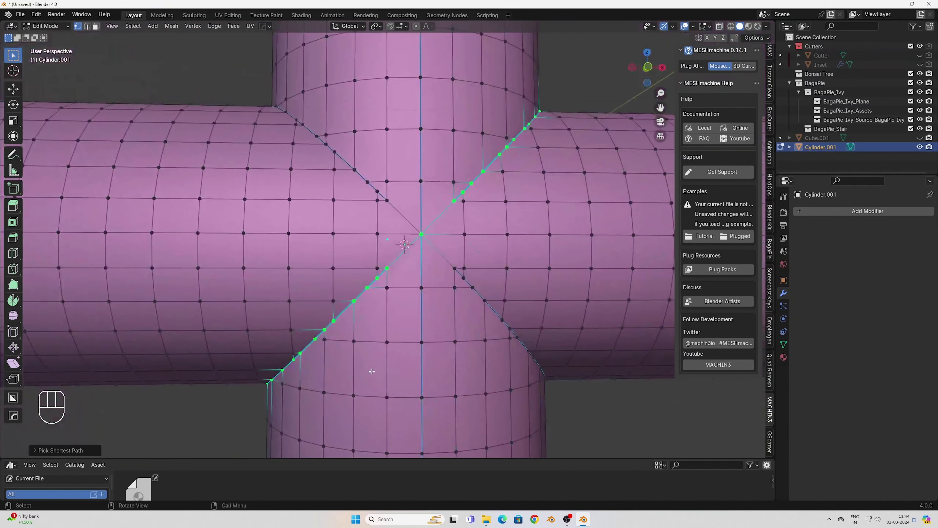
Step: Run MESHmachine's Boolean Cleanup on the selected seam, using side A and a threshold of about 0.4
{"action": "middle_click_drag", "start_coordinate": [446, 325], "coordinate": [456, 327]}
{"action": "key", "text": "y"}
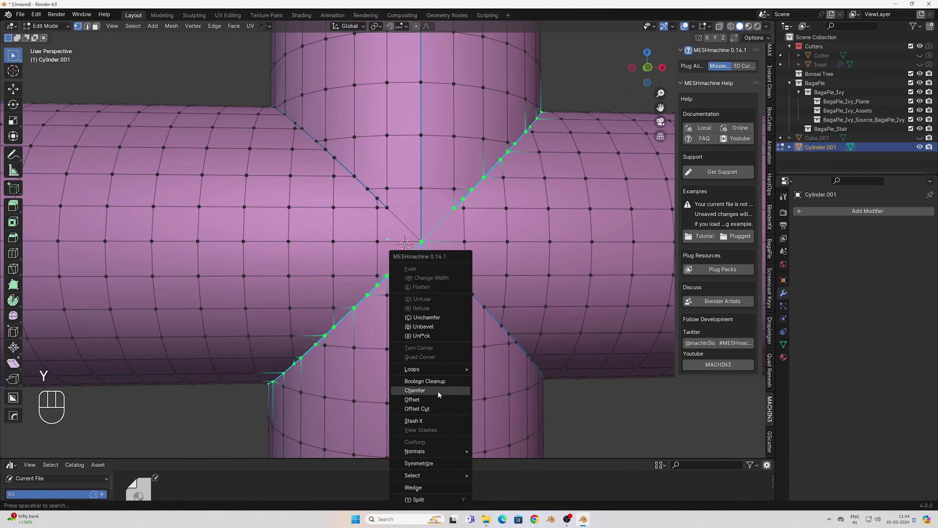
{"action": "left_click", "coordinate": [437, 379]}
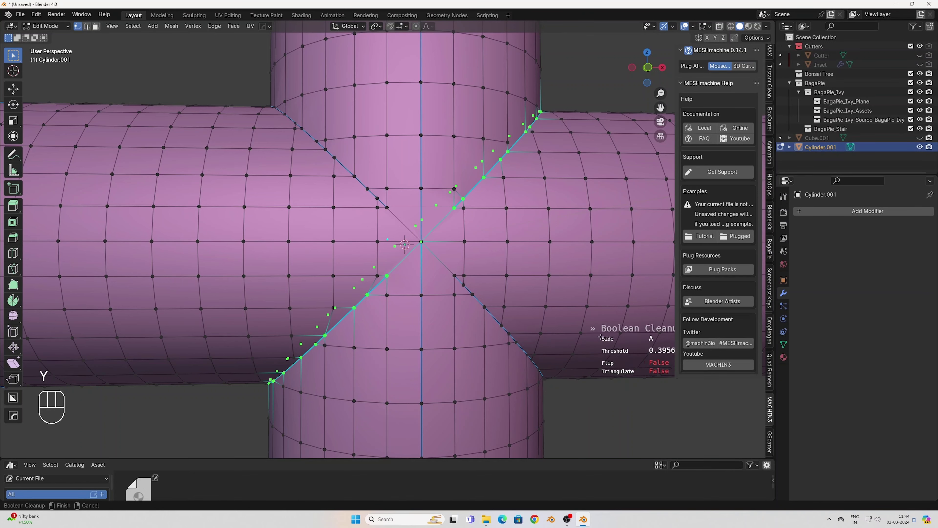
{"action": "left_click", "coordinate": [612, 332]}
Step: Apply MESHmachine's Offset Cut along the cleaned seam with a width of 0.11
{"action": "middle_click_drag", "start_coordinate": [528, 323], "coordinate": [503, 317]}
{"action": "key", "text": "y"}
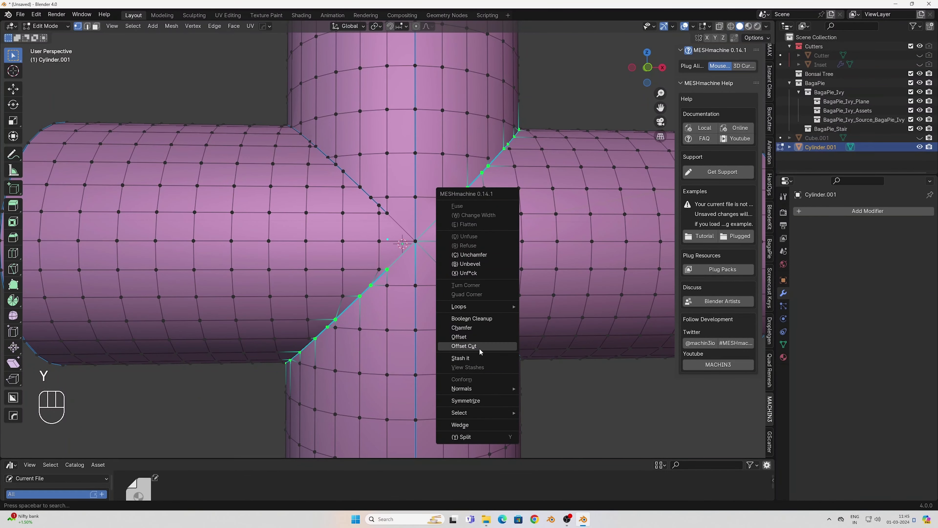
{"action": "left_click", "coordinate": [464, 346]}
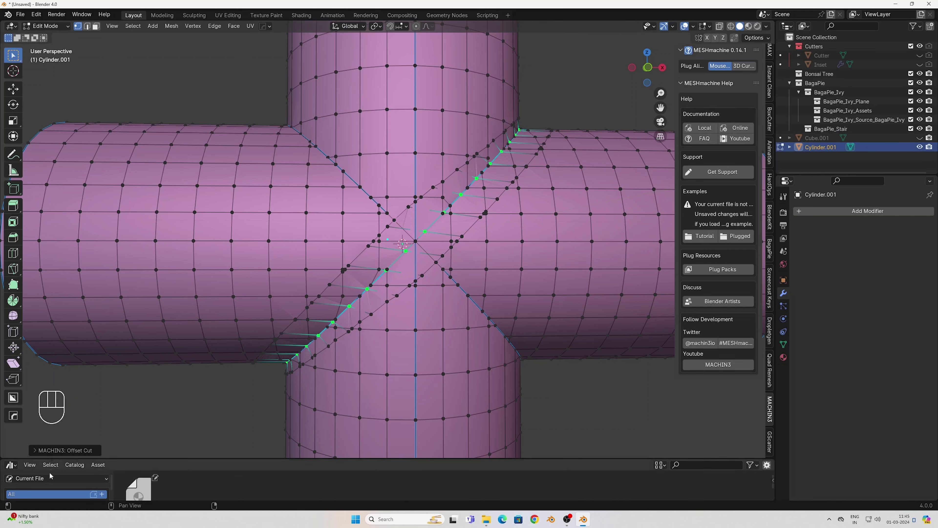
{"action": "left_click", "coordinate": [63, 452]}
{"action": "left_click_drag", "start_coordinate": [125, 399], "coordinate": [175, 404], "text": "shift"}
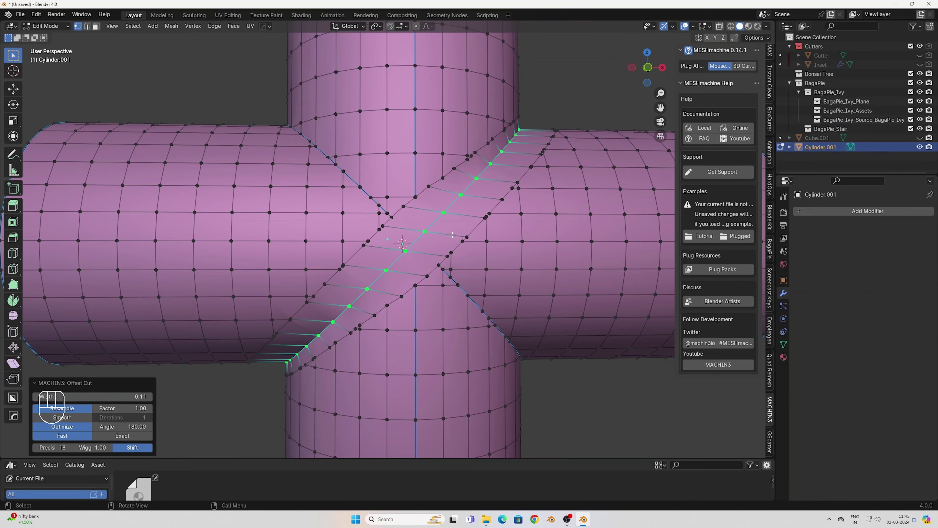
Step: Bevel the crosswise edges of the offset strip with multiple segments to round the transition between the cylinders
{"action": "key", "text": "2"}
{"action": "middle_click_drag", "start_coordinate": [183, 406], "coordinate": [222, 369]}
{"action": "key", "text": "ctrl+b"}
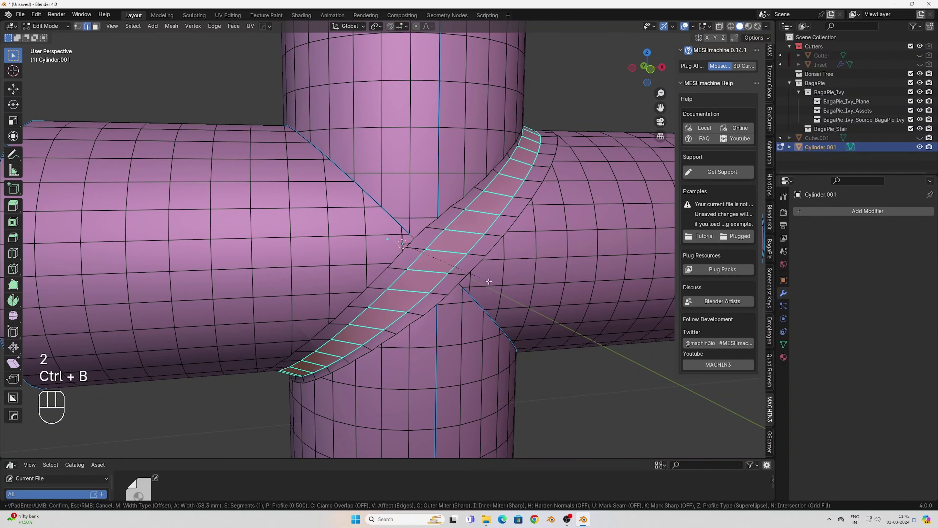
{"action": "scroll", "coordinate": [491, 273], "scroll_direction": "up", "scroll_amount": 10}
{"action": "left_click", "coordinate": [480, 244]}
Step: Return to Object Mode and sharpen the blended cross with HardOps, using 30° sharpness and 60° smooth angle
{"action": "key", "text": "Tab"}
{"action": "key", "text": "w"}
{"action": "left_click", "coordinate": [515, 292]}
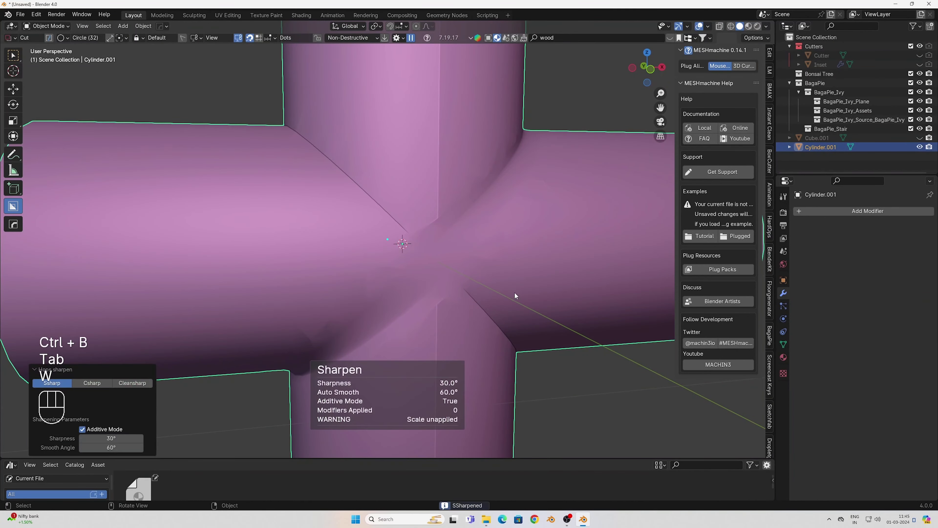
{"action": "scroll", "coordinate": [514, 292], "scroll_direction": "down", "scroll_amount": 4}
{"action": "middle_click_drag", "start_coordinate": [514, 293], "coordinate": [460, 298]}
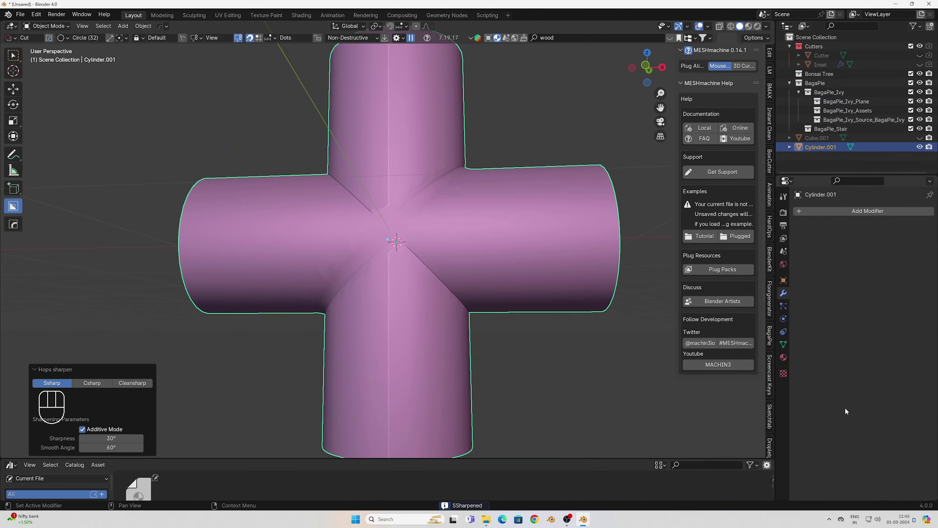
Step: Delete the finished cylinder cross from the scene
{"action": "scroll", "coordinate": [768, 417], "scroll_direction": "down", "scroll_amount": 3}
{"action": "scroll", "coordinate": [771, 381], "scroll_direction": "down", "scroll_amount": 8}
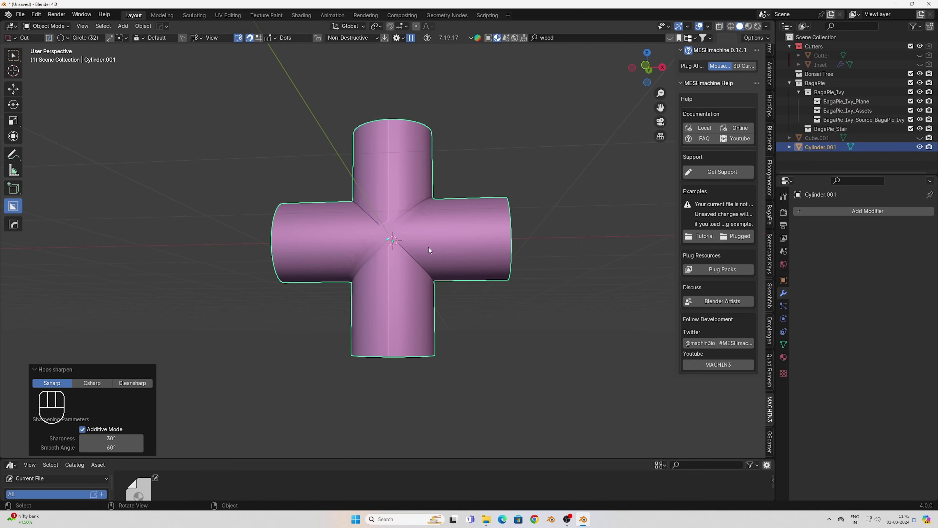
{"action": "key", "text": "Delete"}
{"action": "scroll", "coordinate": [769, 335], "scroll_direction": "up", "scroll_amount": 5}
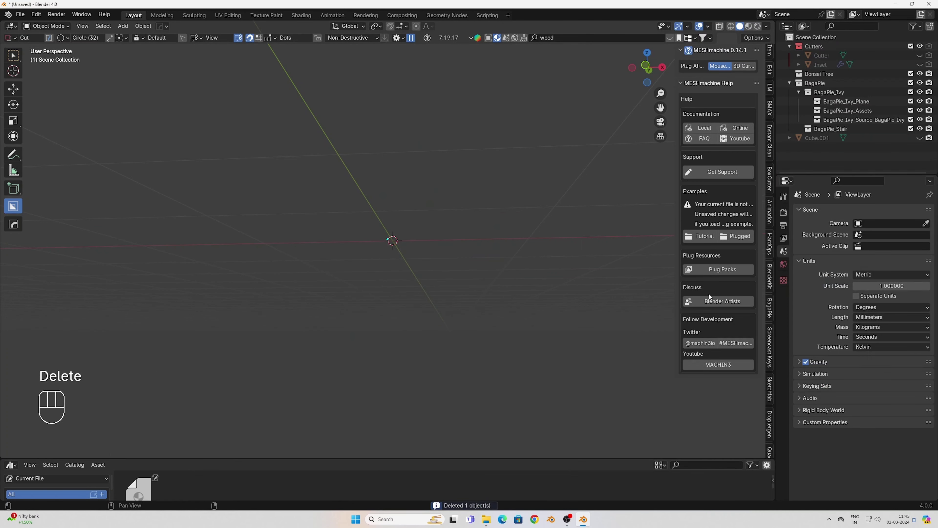
Step: In front view, add a cube at the 3D cursor and scale it uniformly by about -0.34
{"action": "key", "text": "KP_1"}
{"action": "middle_click_drag", "start_coordinate": [389, 272], "coordinate": [335, 375], "text": "shift"}
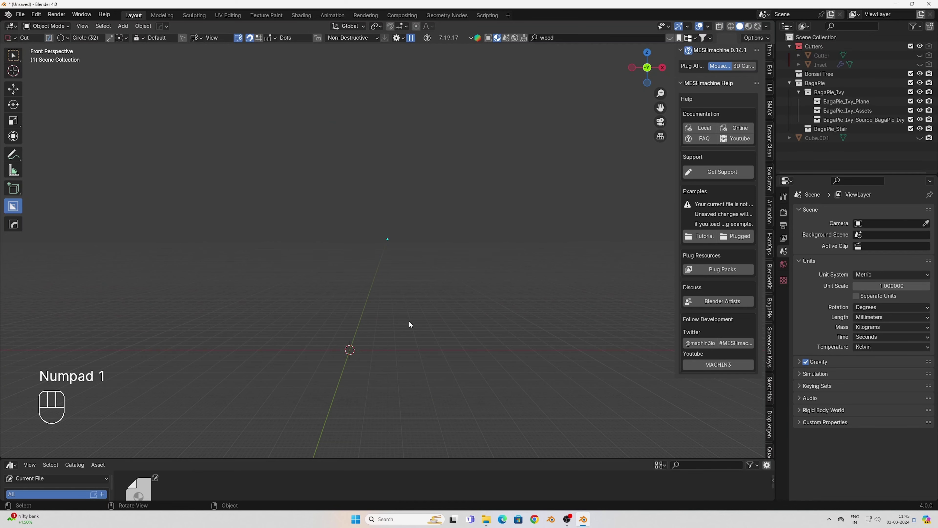
{"action": "key", "text": "shift+a"}
{"action": "mouse_move", "coordinate": [408, 322]}
{"action": "left_click", "coordinate": [458, 95]}
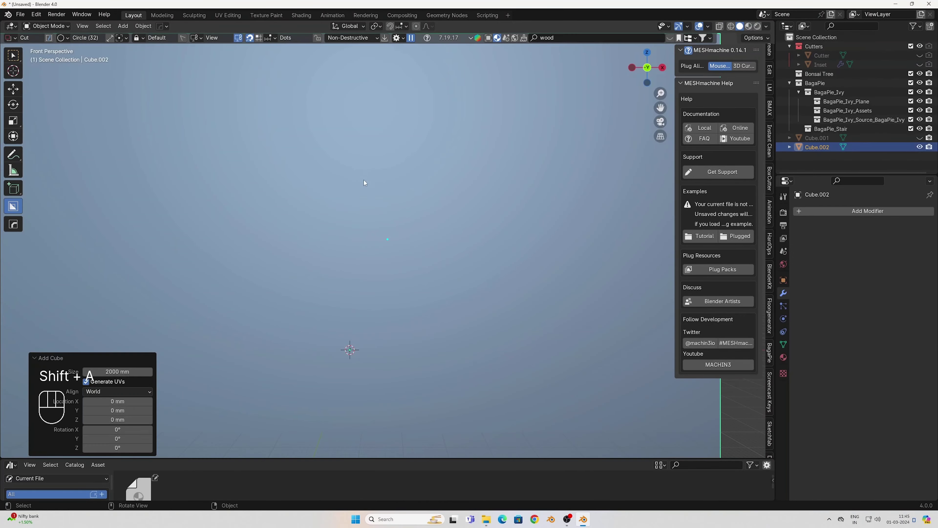
{"action": "scroll", "coordinate": [363, 179], "scroll_direction": "down", "scroll_amount": 3}
{"action": "key", "text": "s"}
{"action": "key", "text": "s"}
{"action": "left_click", "coordinate": [349, 252]}
Step: Use Studio lighting for the viewport's solid shading and pick the second Studio light preset
{"action": "scroll", "coordinate": [354, 295], "scroll_direction": "up", "scroll_amount": 3}
{"action": "middle_click_drag", "start_coordinate": [356, 305], "coordinate": [369, 307]}
{"action": "left_click", "coordinate": [767, 27]}
{"action": "left_click", "coordinate": [726, 70]}
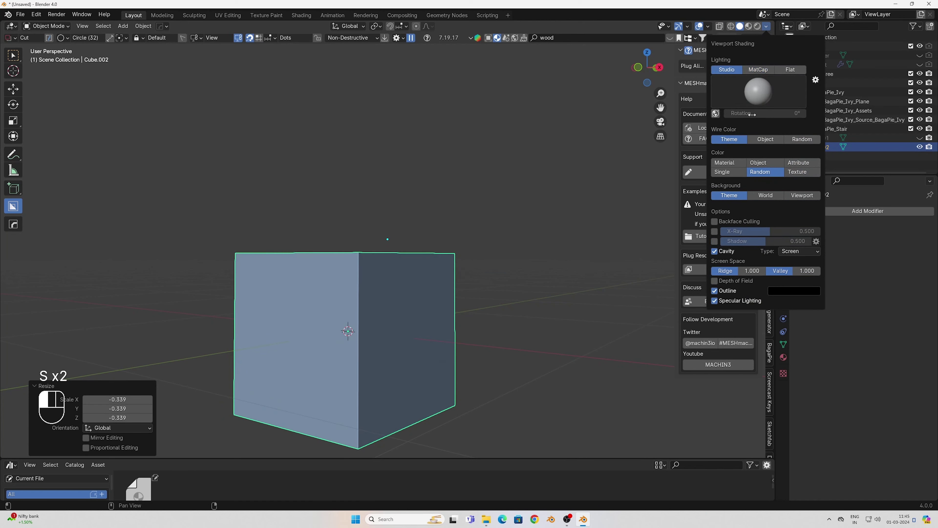
{"action": "left_click", "coordinate": [753, 91]}
{"action": "left_click", "coordinate": [673, 124]}
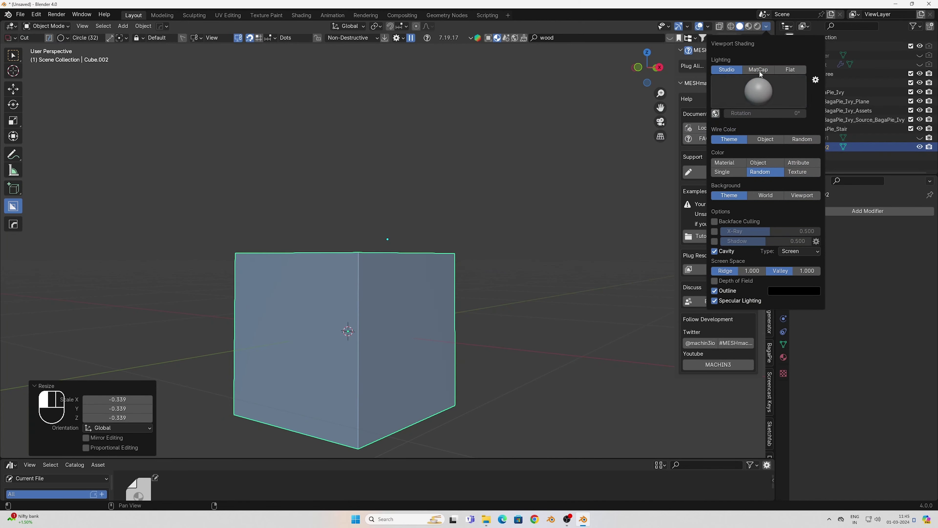
Step: Try MatCap lighting, set the viewport colour to Material and switch the lighting back to Studio
{"action": "left_click", "coordinate": [758, 69]}
{"action": "left_click", "coordinate": [734, 155]}
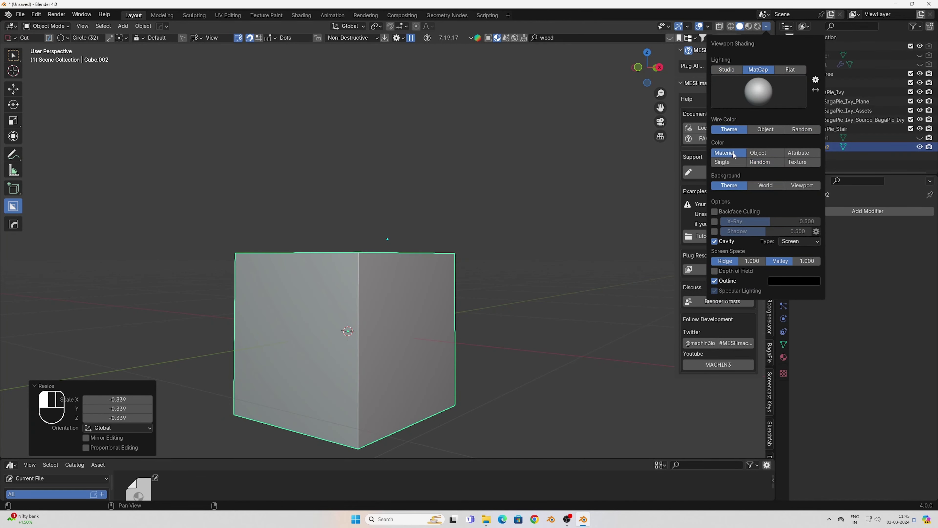
{"action": "left_click", "coordinate": [727, 69]}
{"action": "middle_click_drag", "start_coordinate": [584, 125], "coordinate": [612, 166]}
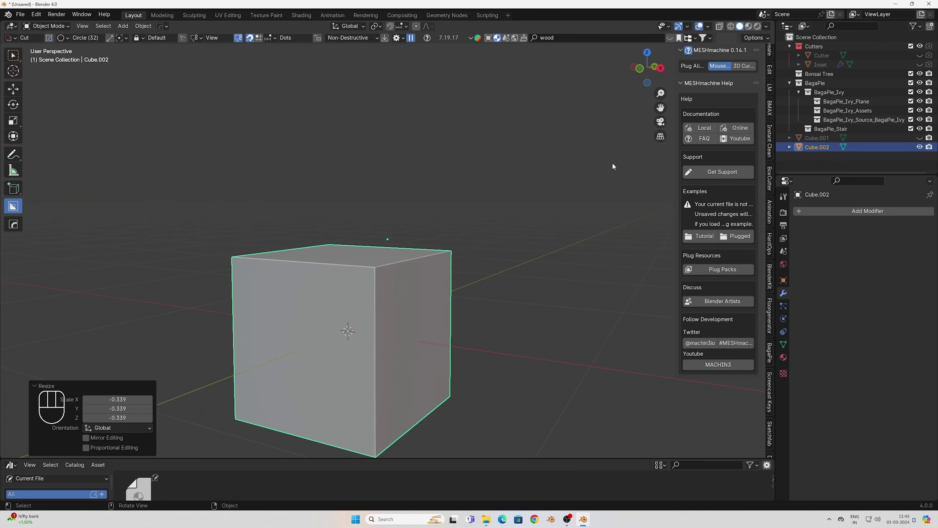
Step: Compare the first four Studio light presets on the cube in the viewport shading options
{"action": "left_click", "coordinate": [767, 26]}
{"action": "left_click", "coordinate": [751, 82]}
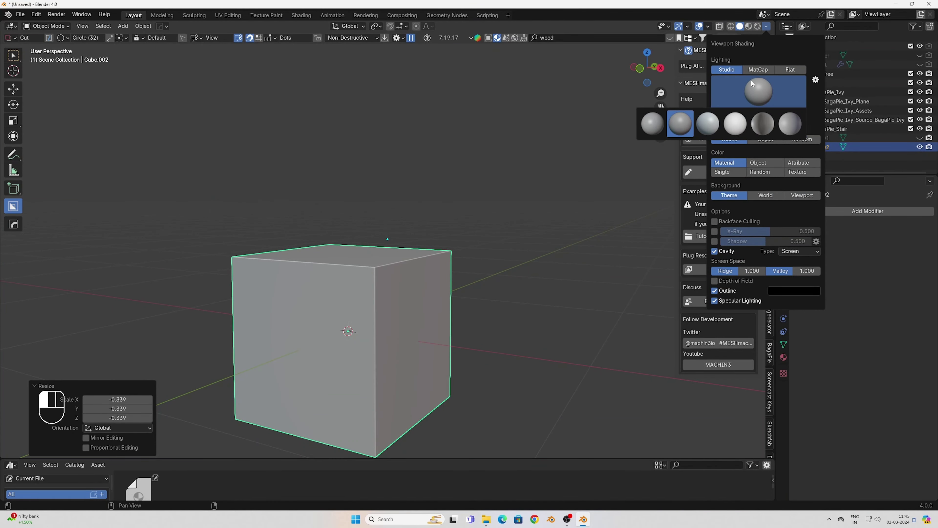
{"action": "left_click", "coordinate": [651, 129]}
{"action": "left_click", "coordinate": [742, 98]}
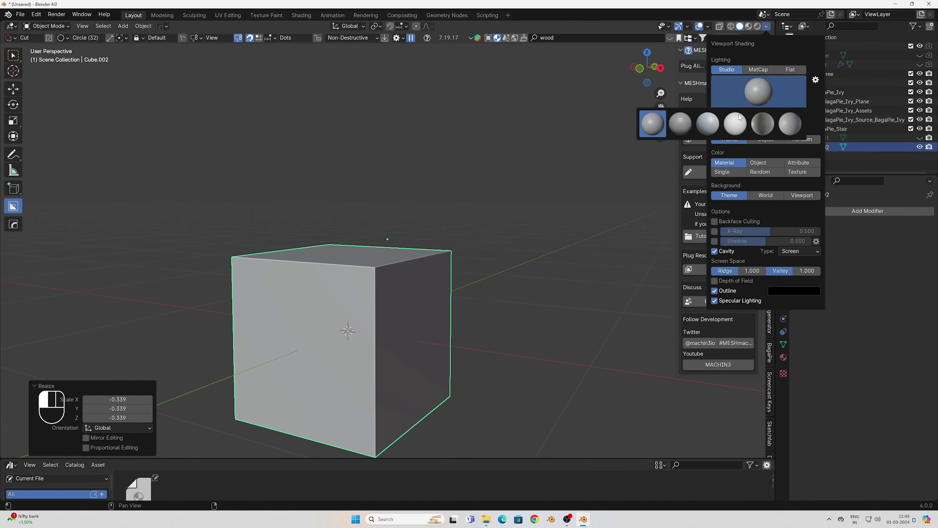
{"action": "left_click", "coordinate": [687, 124]}
{"action": "left_click", "coordinate": [765, 94]}
{"action": "left_click", "coordinate": [718, 127]}
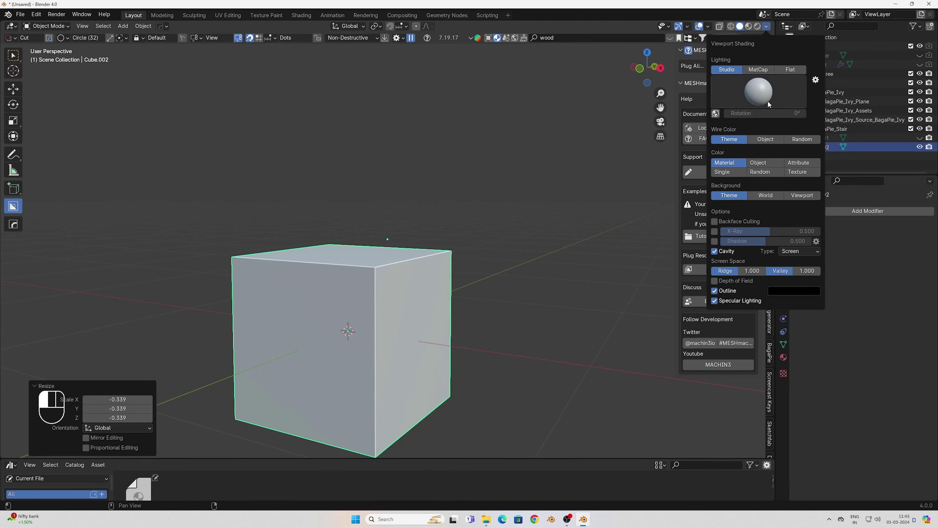
{"action": "left_click", "coordinate": [767, 101]}
{"action": "left_click", "coordinate": [754, 105]}
{"action": "left_click", "coordinate": [737, 103]}
{"action": "left_click", "coordinate": [736, 129]}
{"action": "left_click", "coordinate": [765, 93]}
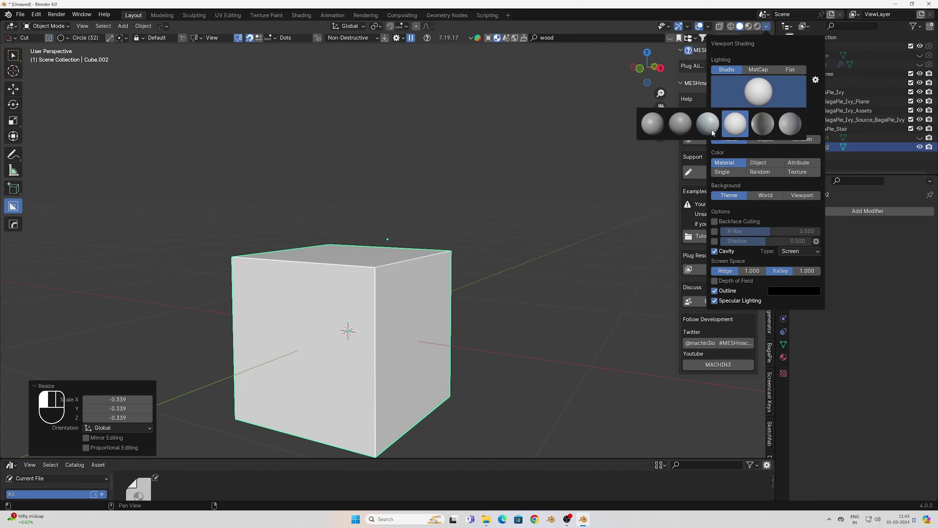
{"action": "left_click", "coordinate": [659, 125]}
{"action": "left_click", "coordinate": [754, 92]}
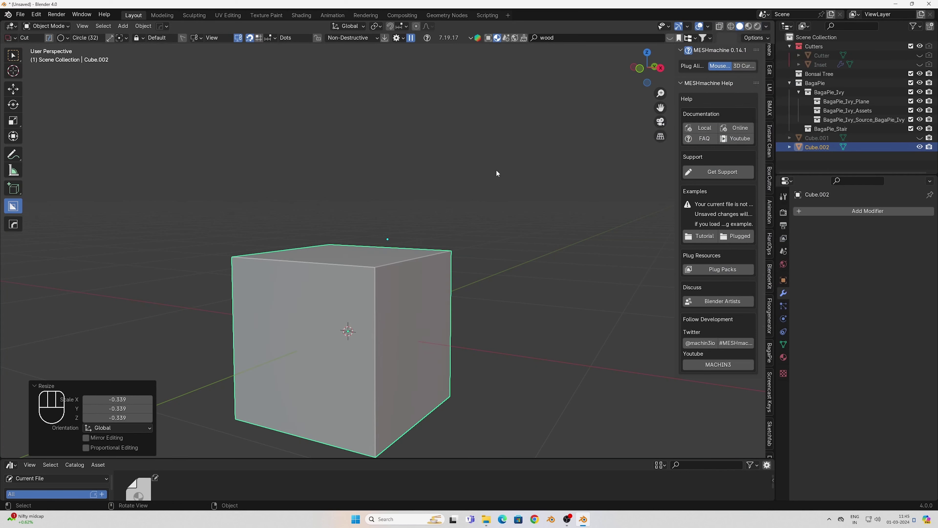
Step: Examine the Cavity options in the viewport shading settings and how the cube's edges look with them
{"action": "left_click", "coordinate": [496, 173]}
{"action": "middle_click_drag", "start_coordinate": [423, 289], "coordinate": [439, 272]}
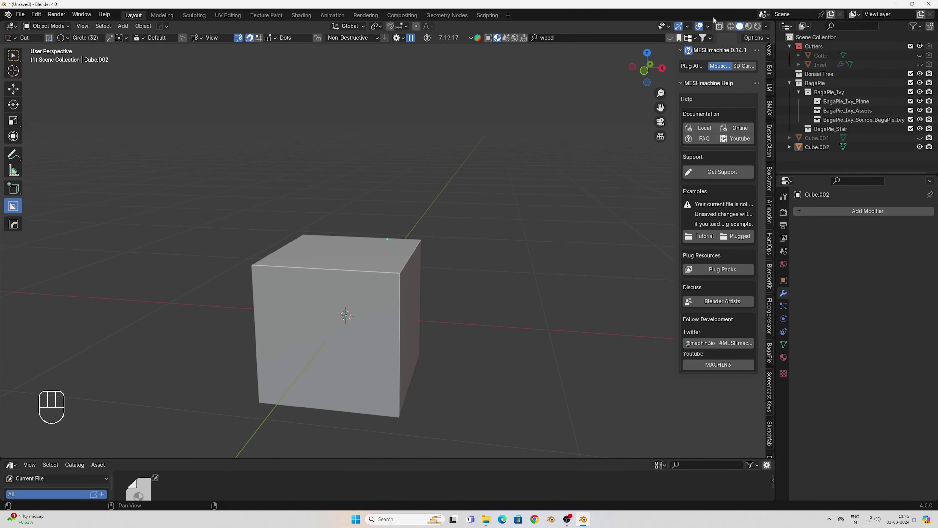
{"action": "left_click", "coordinate": [708, 26]}
{"action": "left_click", "coordinate": [767, 27]}
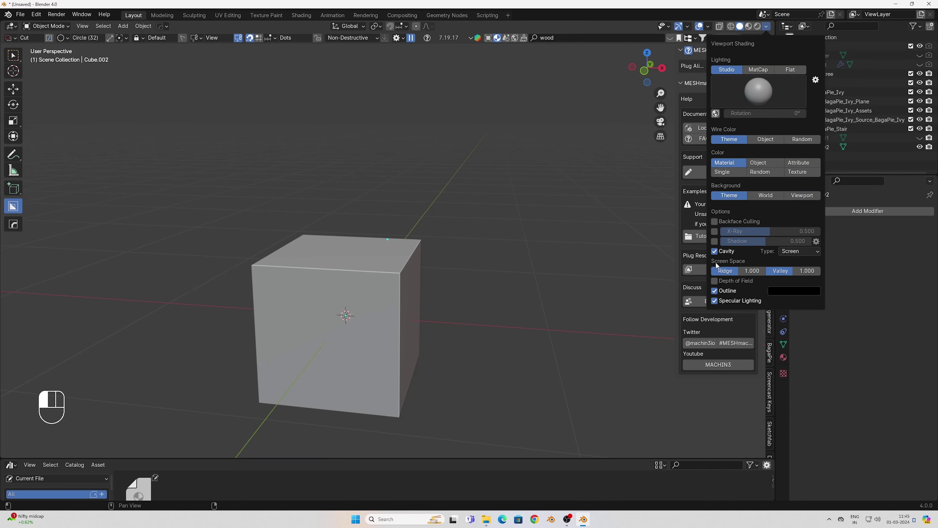
{"action": "left_click", "coordinate": [399, 290]}
{"action": "key", "text": "Tab"}
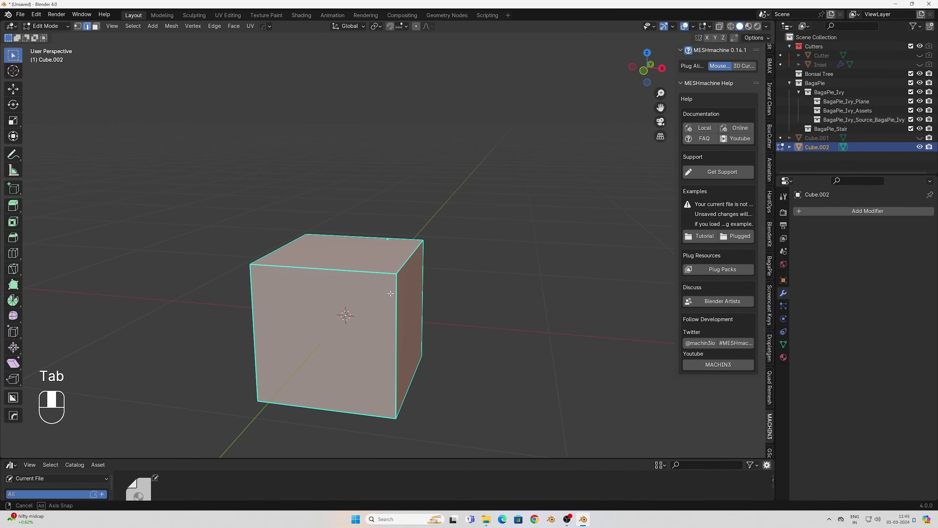
{"action": "key", "text": "Tab"}
{"action": "middle_click_drag", "start_coordinate": [386, 294], "coordinate": [325, 300]}
{"action": "left_click", "coordinate": [767, 26]}
{"action": "middle_click_drag", "start_coordinate": [443, 307], "coordinate": [317, 307]}
Step: Try a 10-segment vertex bevel on one upper corner vertex of the cube in Edit Mode
{"action": "key", "text": "Tab"}
{"action": "key", "text": "1"}
{"action": "left_click", "coordinate": [298, 277]}
{"action": "key", "text": "ctrl+shift+b"}
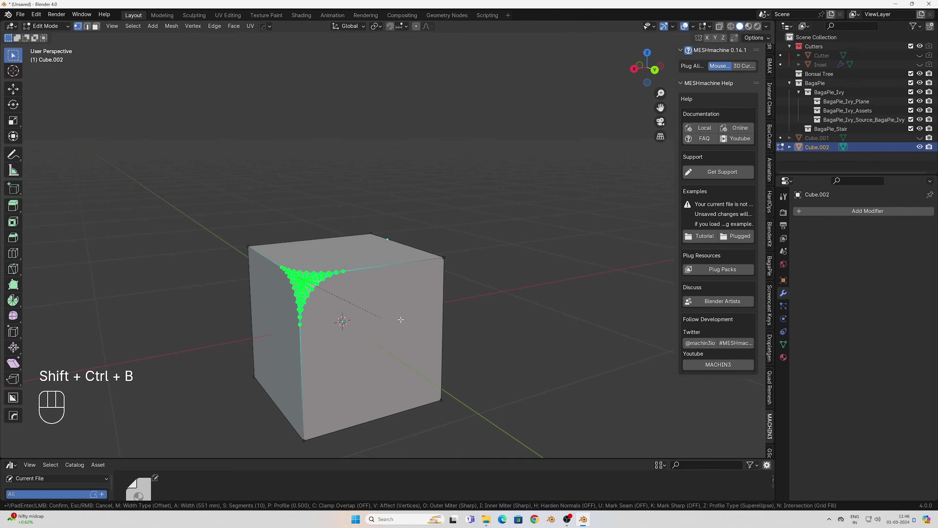
{"action": "right_click", "coordinate": [390, 302]}
{"action": "key", "text": "Tab"}
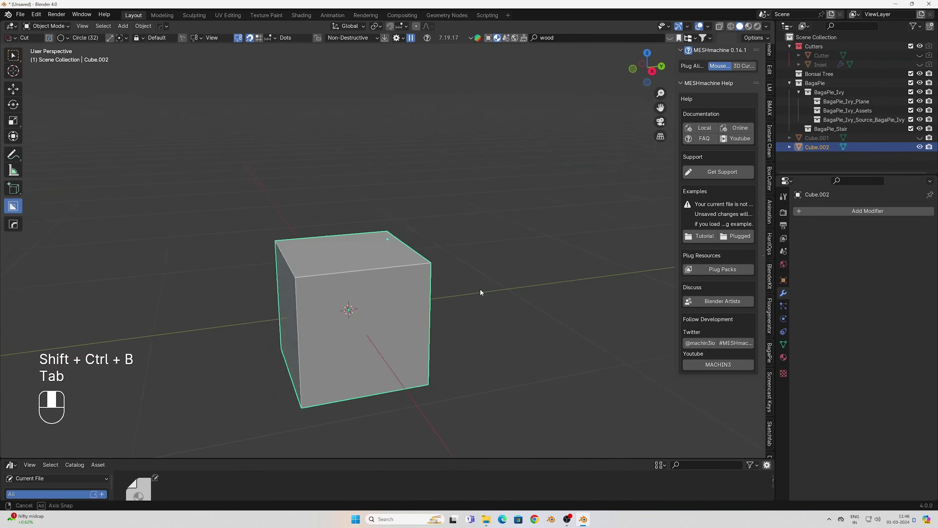
Step: Look at the whole cube from the front view
{"action": "key", "text": "KP_1"}
{"action": "middle_click_drag", "start_coordinate": [473, 251], "coordinate": [517, 259], "text": "shift"}
{"action": "scroll", "coordinate": [515, 222], "scroll_direction": "down", "scroll_amount": 3}
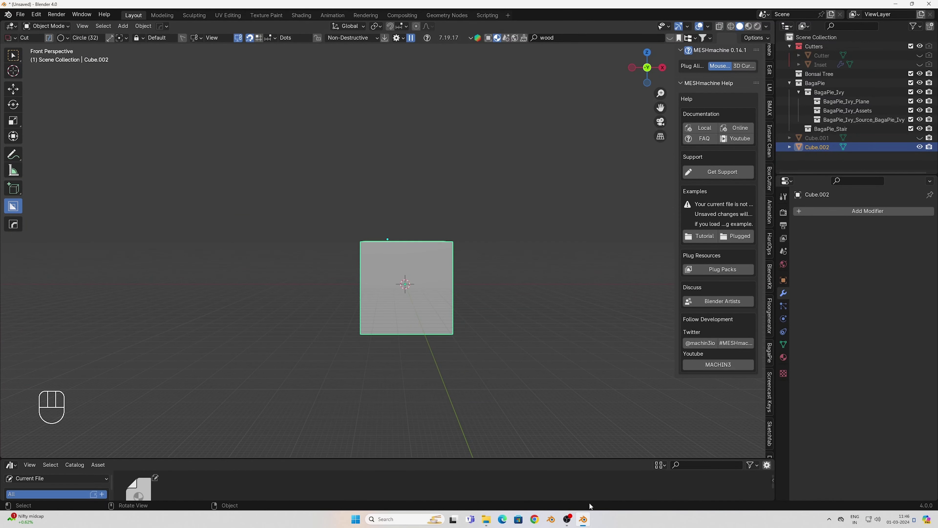